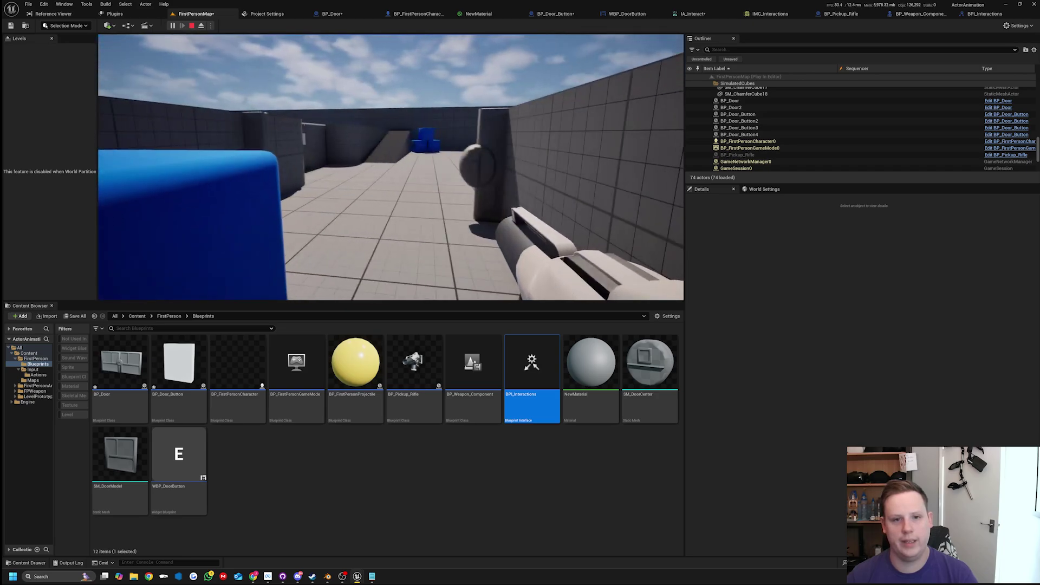
# Test the sliding door in the running level by walking to it and interacting with its button
pyautogui.press('a')
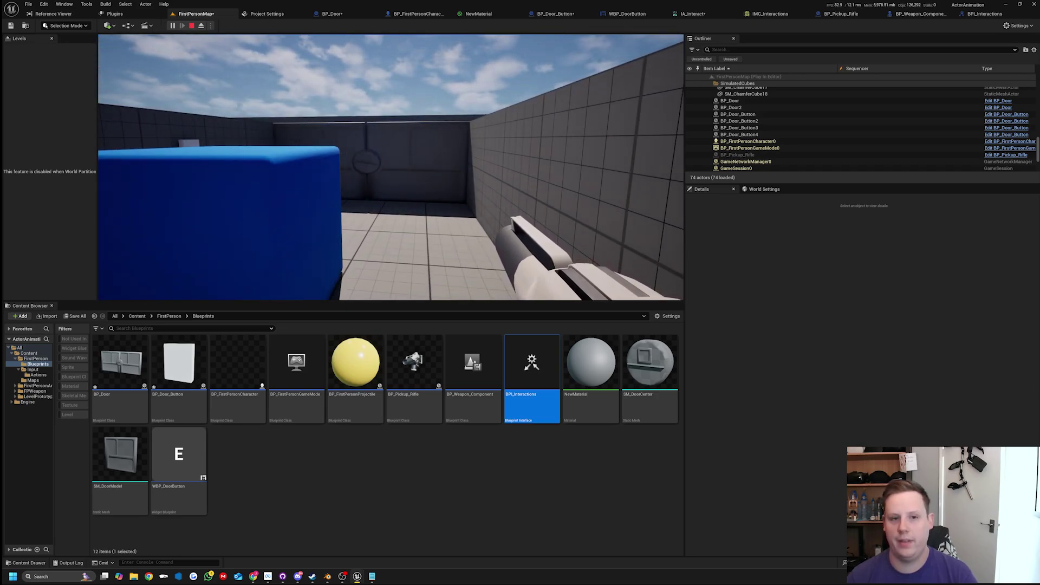
pyautogui.press('w')
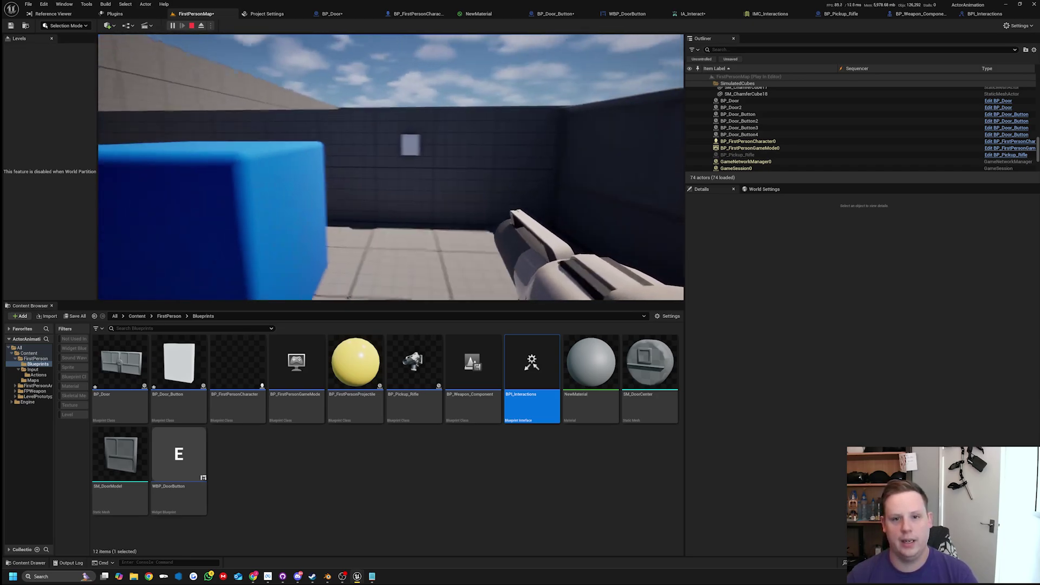
pyautogui.press('w')
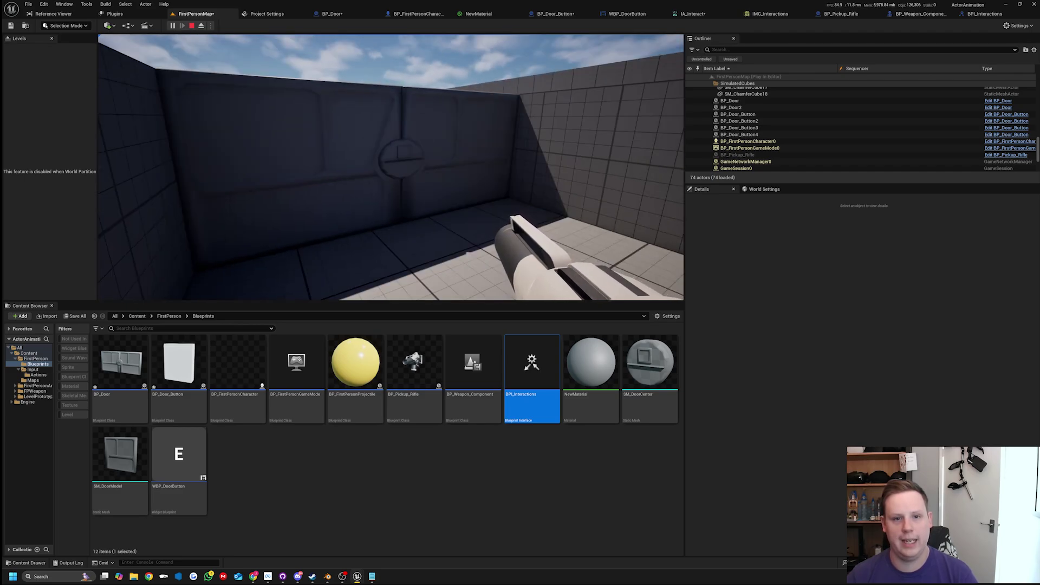
pyautogui.press('e')
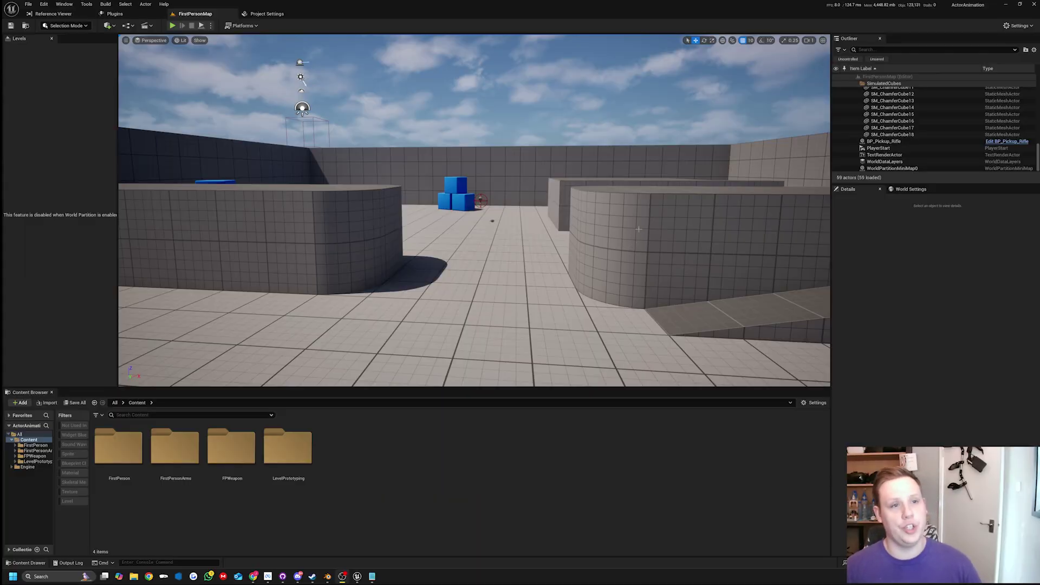
# Check the Actor Sequence plugin in the plugins list, and view the Cinematics asset types available for new content
pyautogui.click(115, 13)
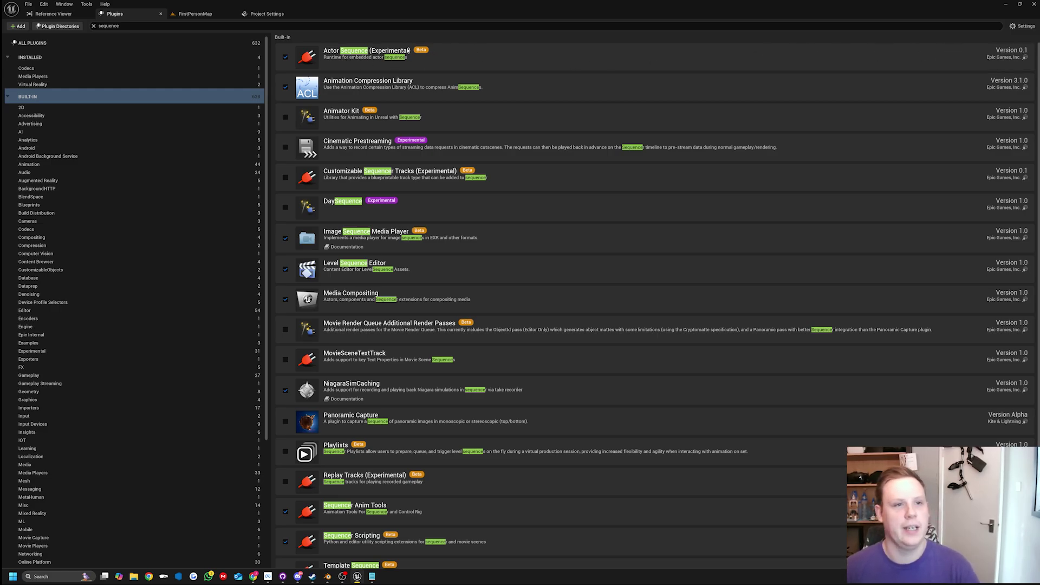
pyautogui.click(210, 15)
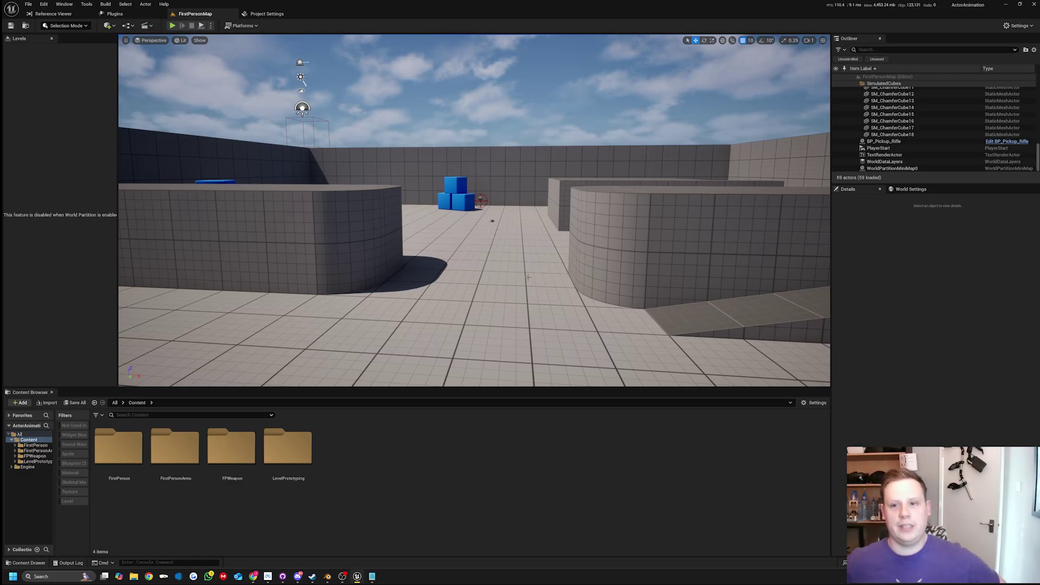
pyautogui.rightClick(434, 444)
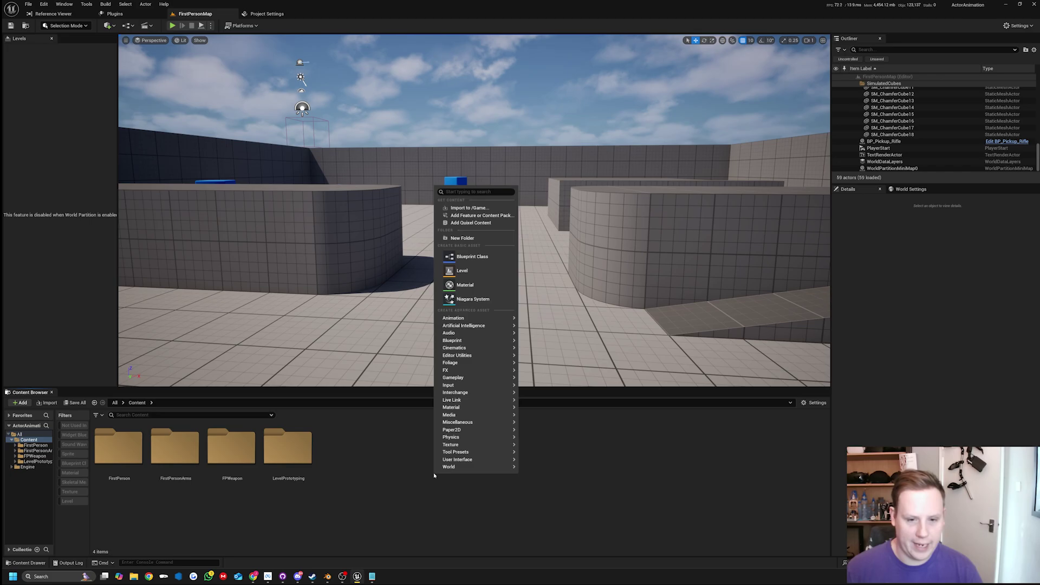
pyautogui.moveTo(484, 459)
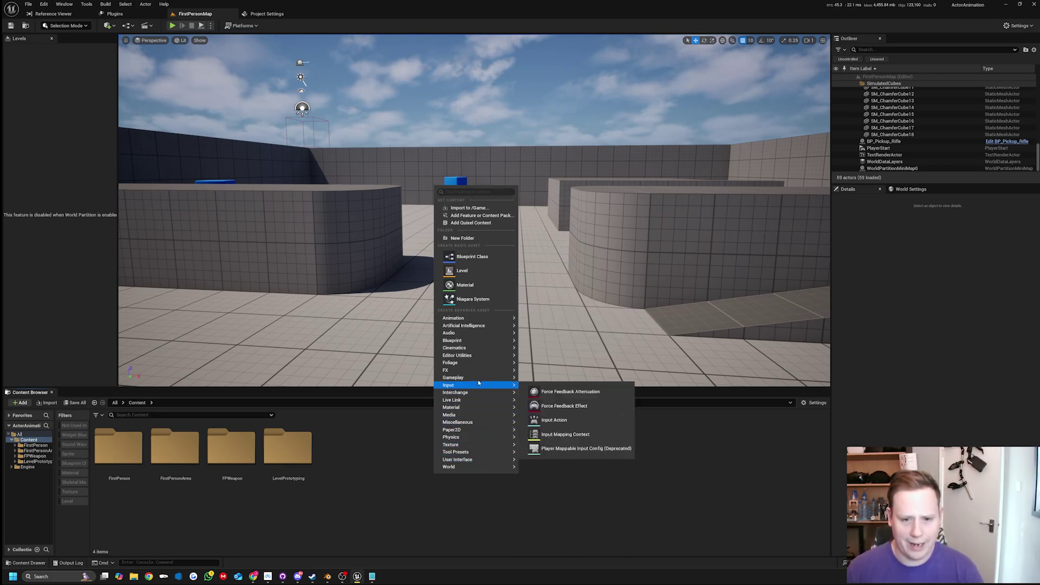
pyautogui.moveTo(476, 349)
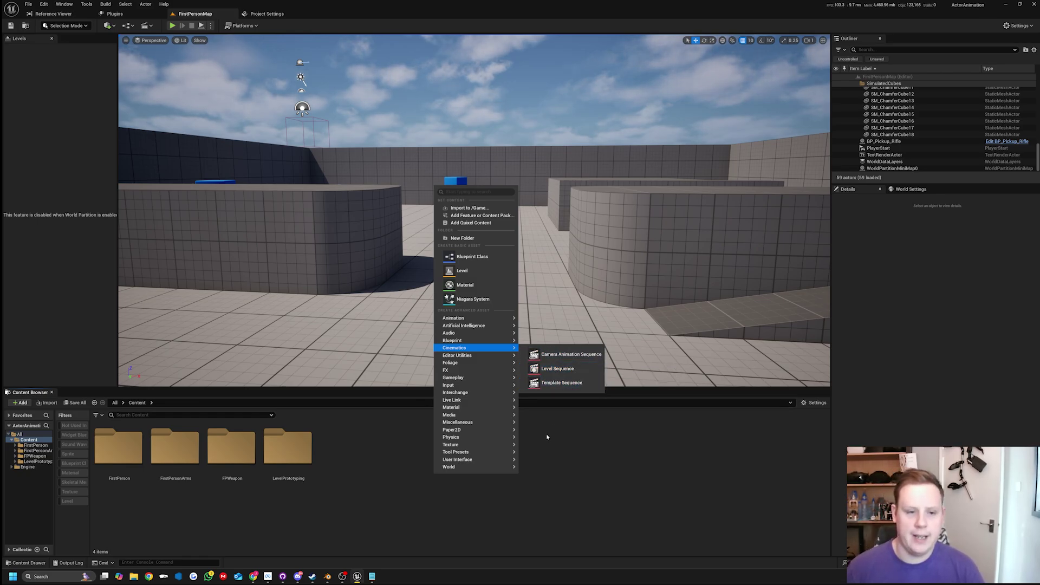
pyautogui.click(538, 459)
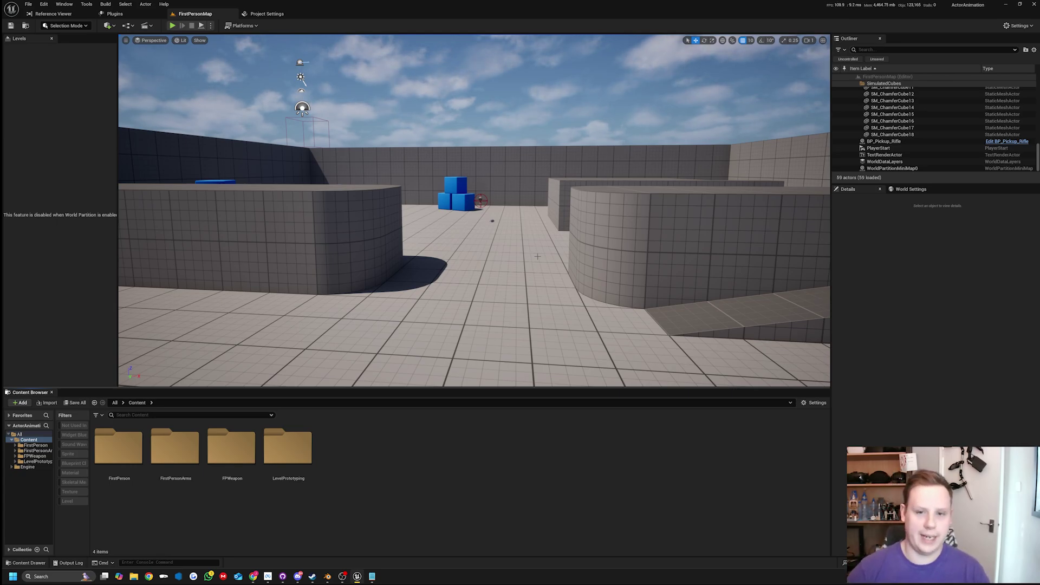
# Switch to Blender and delete the camera and light from the scene
pyautogui.hotkey('alt', 'Tab')
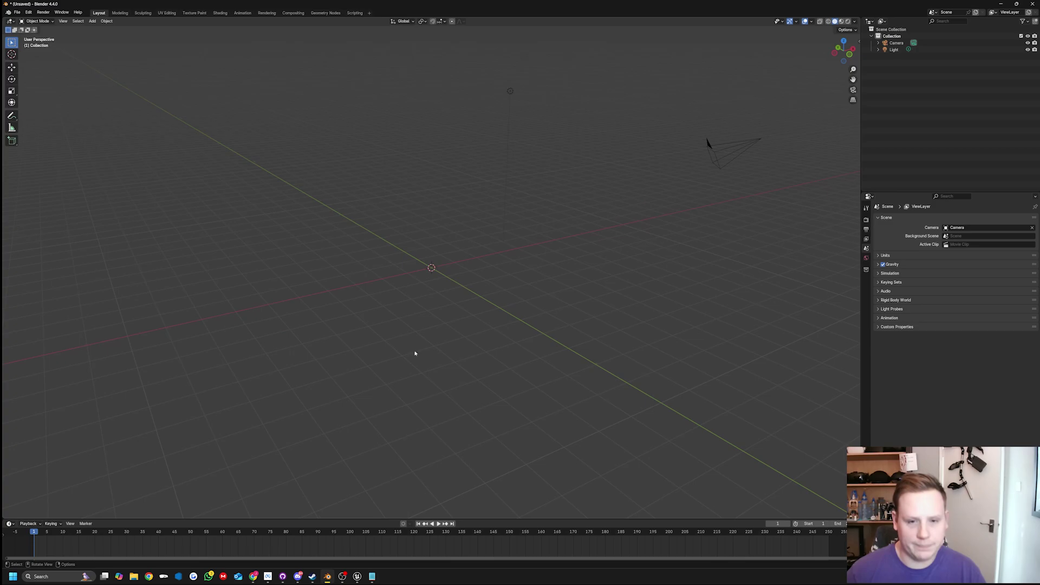
pyautogui.moveTo(415, 353); pyautogui.dragTo(656, 224, button='middle')
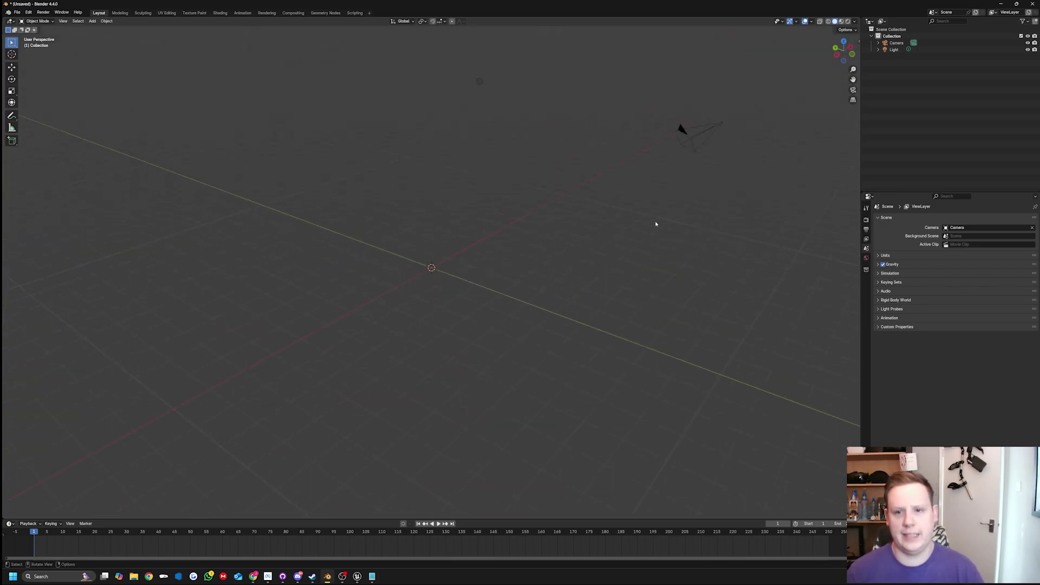
pyautogui.press('a')
pyautogui.press('Delete')
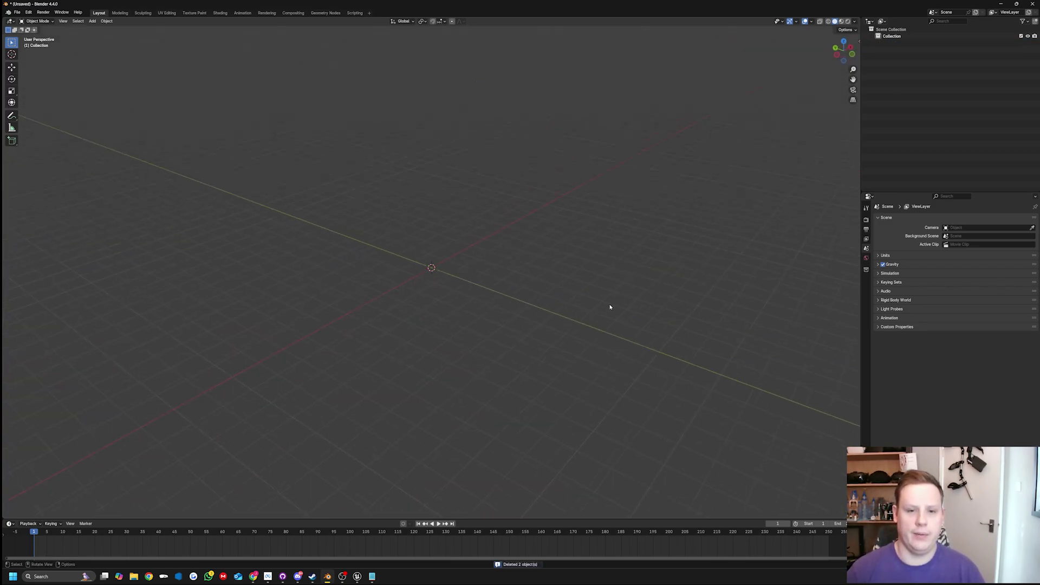
# Add a mesh cube at the world origin
pyautogui.moveTo(610, 307); pyautogui.dragTo(528, 323, button='middle')
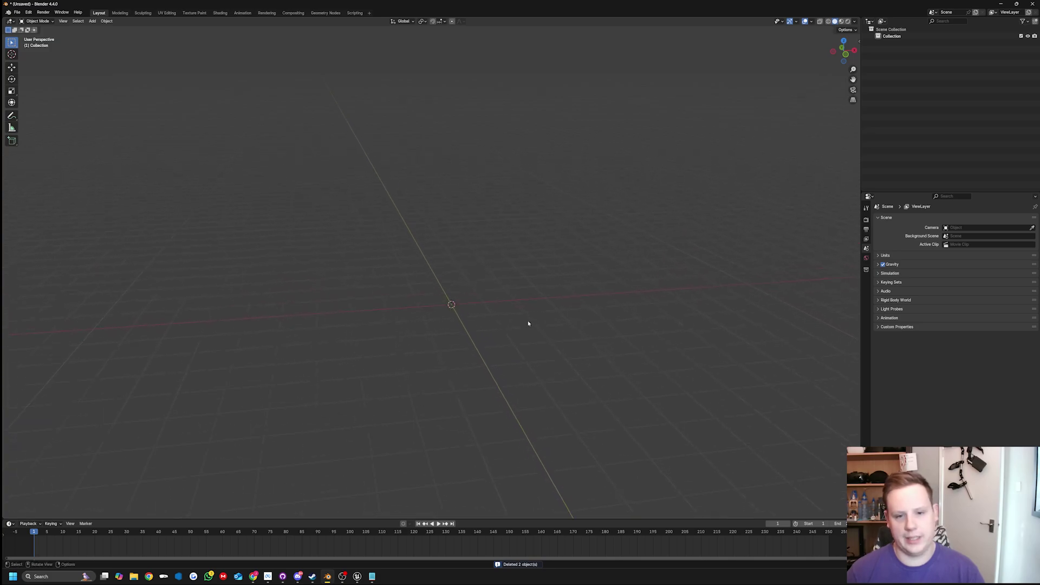
pyautogui.hotkey('shift', 'a')
pyautogui.click(588, 306)
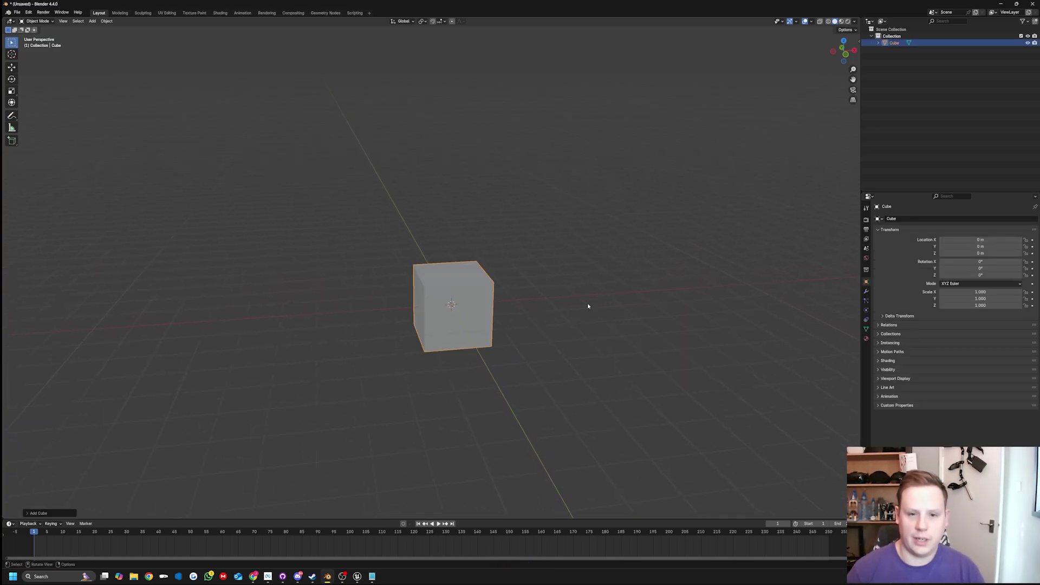
# Scale the cube freehand into a thin upright slab, about 2.77 on X, 0.18 on Y and 2.26 on Z
pyautogui.click(12, 91)
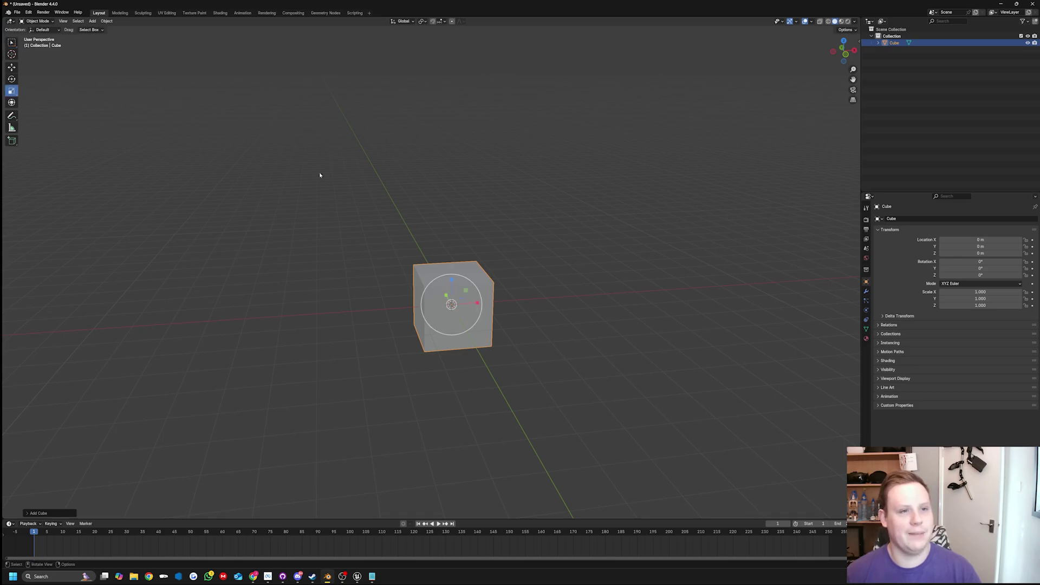
pyautogui.moveTo(320, 175); pyautogui.dragTo(475, 355, button='middle')
pyautogui.moveTo(428, 285); pyautogui.dragTo(447, 290)
pyautogui.moveTo(448, 289); pyautogui.dragTo(474, 284, button='middle')
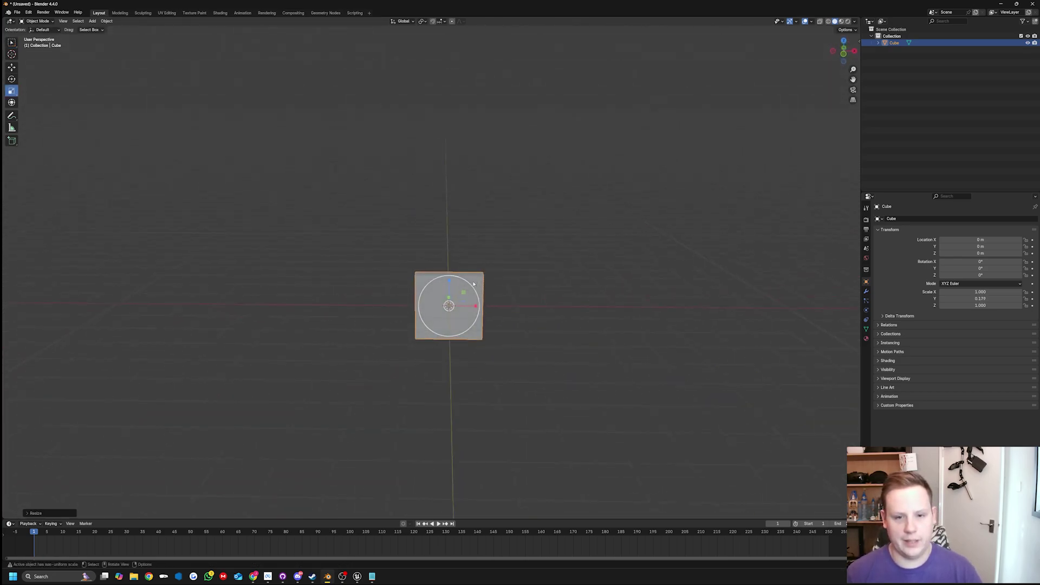
pyautogui.moveTo(464, 292); pyautogui.dragTo(486, 302)
# Switch to Unreal Engine and place a basic cube on the floor beside the rounded block near the ramp
pyautogui.click(357, 576)
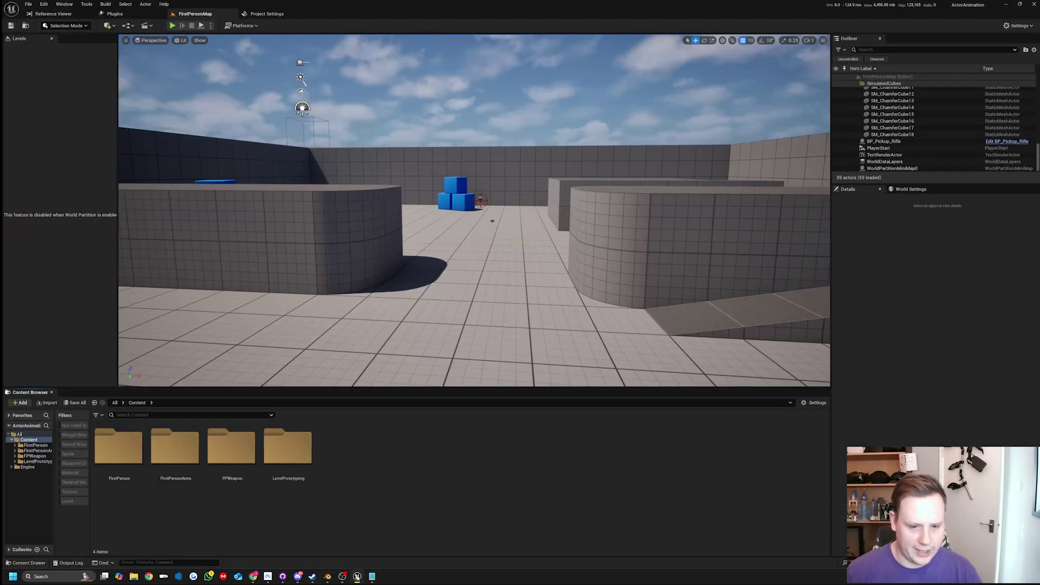
pyautogui.moveTo(507, 279); pyautogui.dragTo(507, 303, button='right')
pyautogui.rightClick(507, 279)
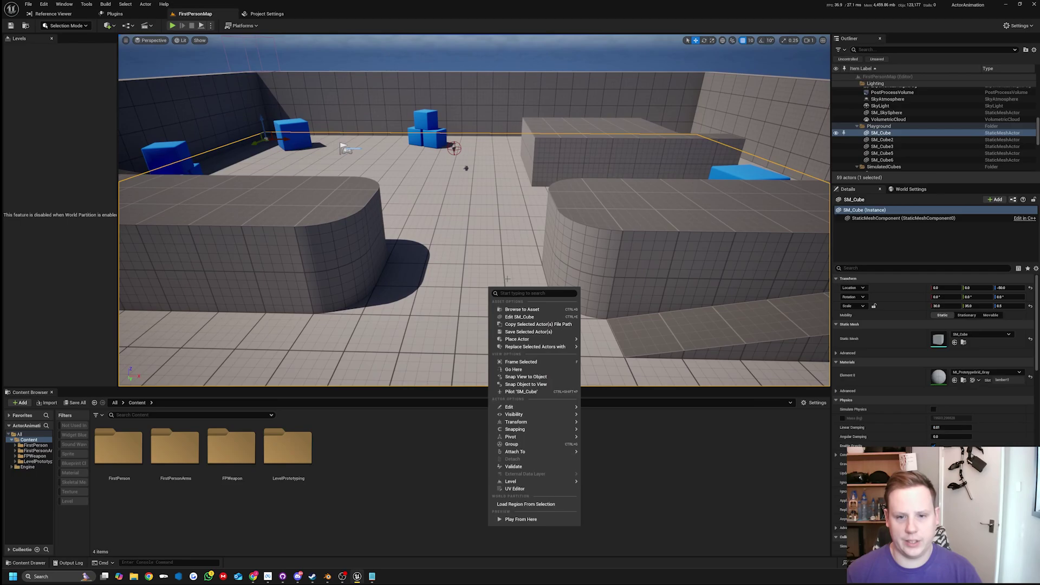
pyautogui.click(542, 275)
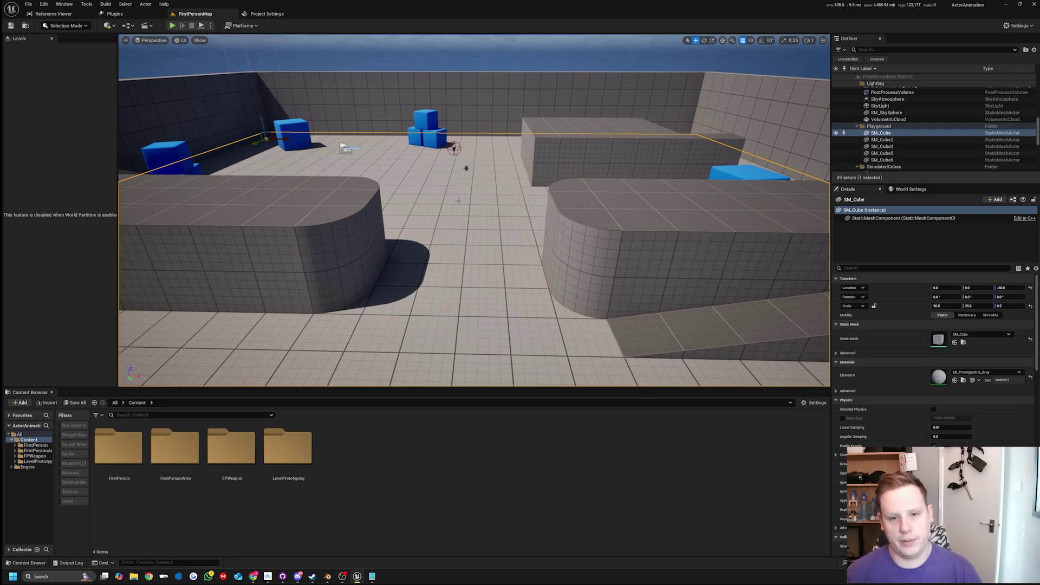
pyautogui.moveTo(505, 273)
pyautogui.mouseDown(button='right')
pyautogui.moveTo(504, 254)
pyautogui.moveTo(515, 276)
pyautogui.mouseUp(button='right')
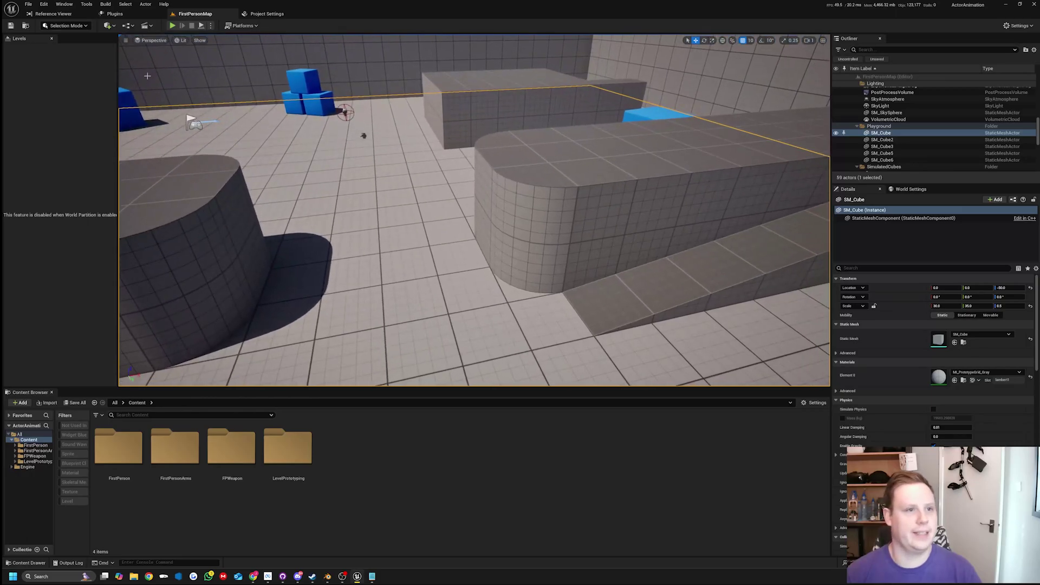
pyautogui.click(108, 25)
pyautogui.moveTo(131, 102)
pyautogui.moveTo(196, 109); pyautogui.dragTo(459, 258)
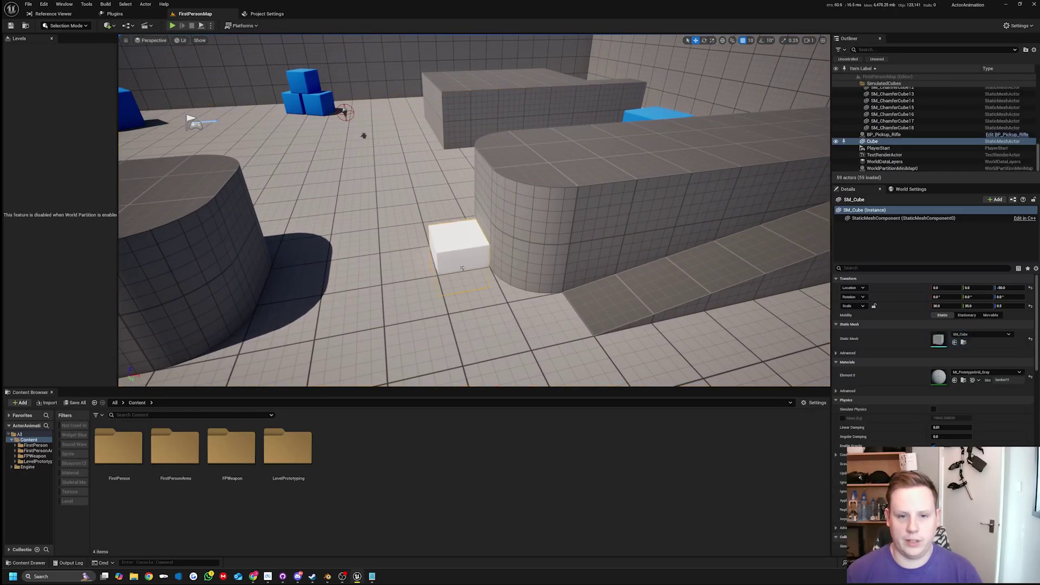
# Set the placed cube's scale to 2 on X, Y and Z and snap it down onto the floor
pyautogui.click(950, 306)
pyautogui.write('2')
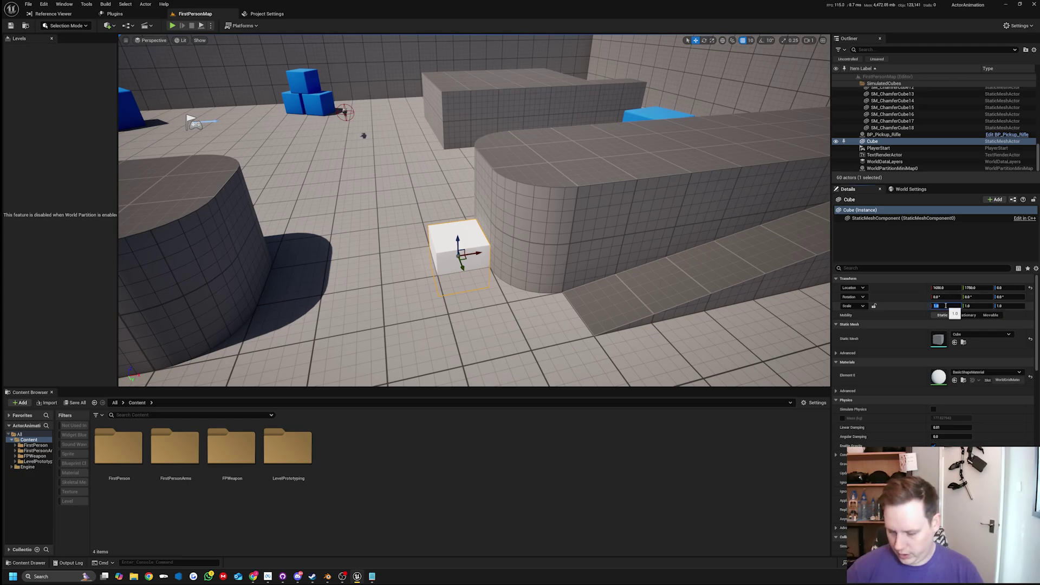
pyautogui.press('Tab')
pyautogui.write('2')
pyautogui.press('Tab')
pyautogui.write('2')
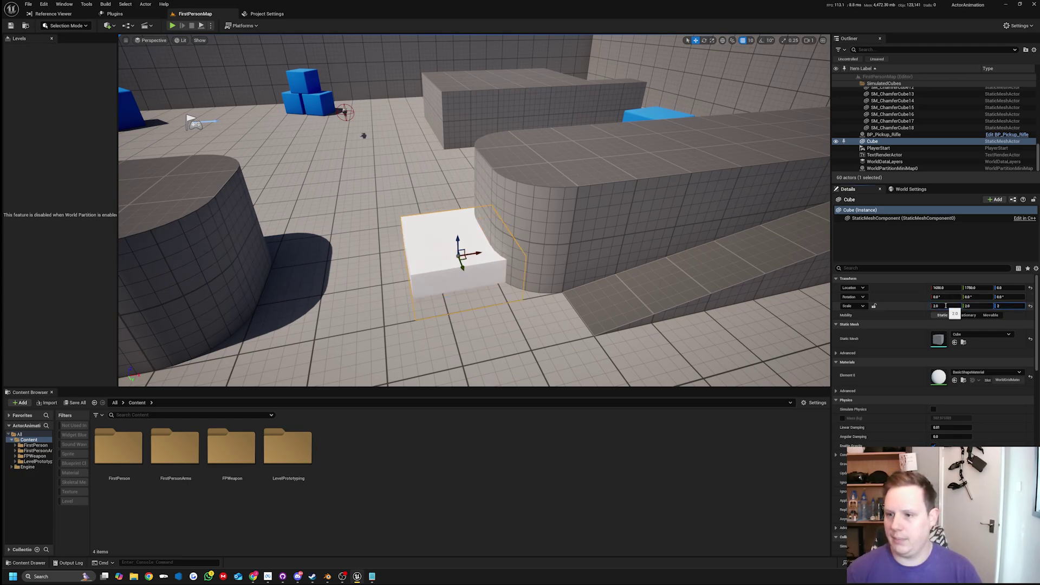
pyautogui.press('Return')
pyautogui.press('End')
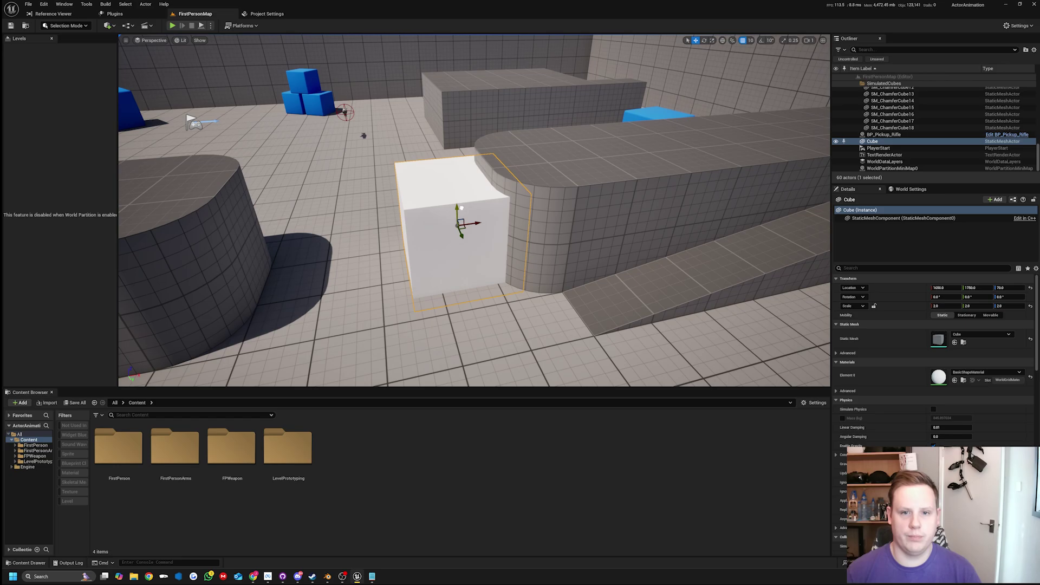
# Resize the placed cube freehand in the level with the scale tool
pyautogui.moveTo(440, 249); pyautogui.dragTo(450, 245, button='right')
pyautogui.press('r')
pyautogui.moveTo(583, 227); pyautogui.dragTo(572, 216)
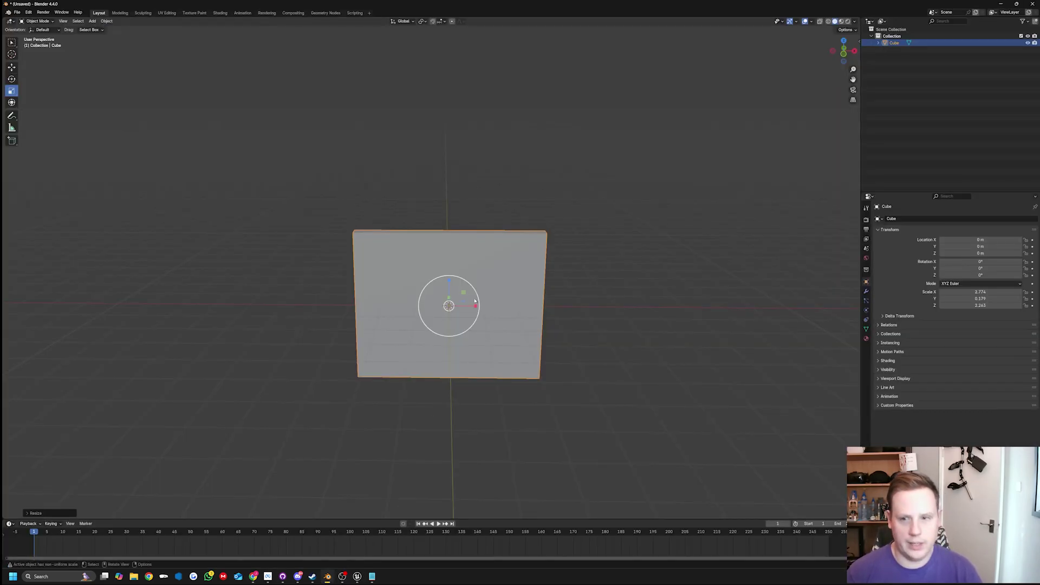
# In Blender, set the slab's scale to X 2, Y 0.2 and Z 2
pyautogui.moveTo(488, 293); pyautogui.dragTo(525, 295, button='middle')
pyautogui.click(859, 39)
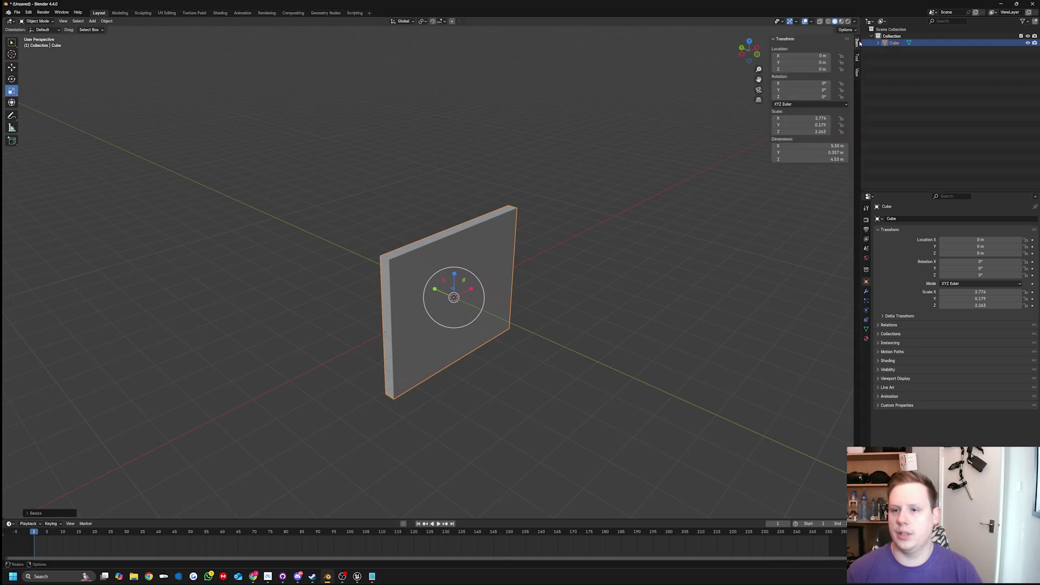
pyautogui.doubleClick(814, 118)
pyautogui.write('2')
pyautogui.press('Tab')
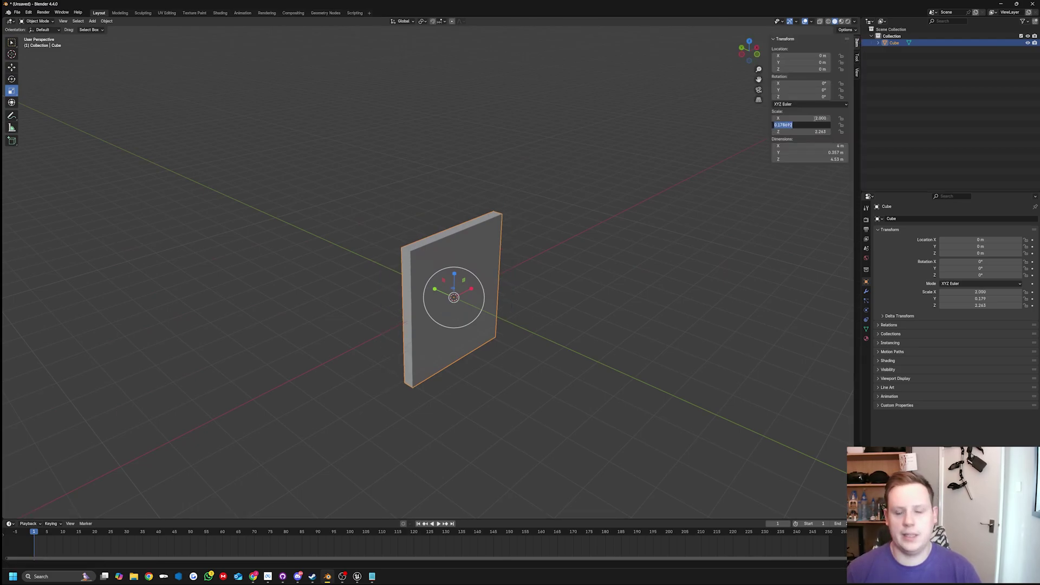
pyautogui.write('0.2')
pyautogui.press('Tab')
pyautogui.write('2')
pyautogui.press('Tab')
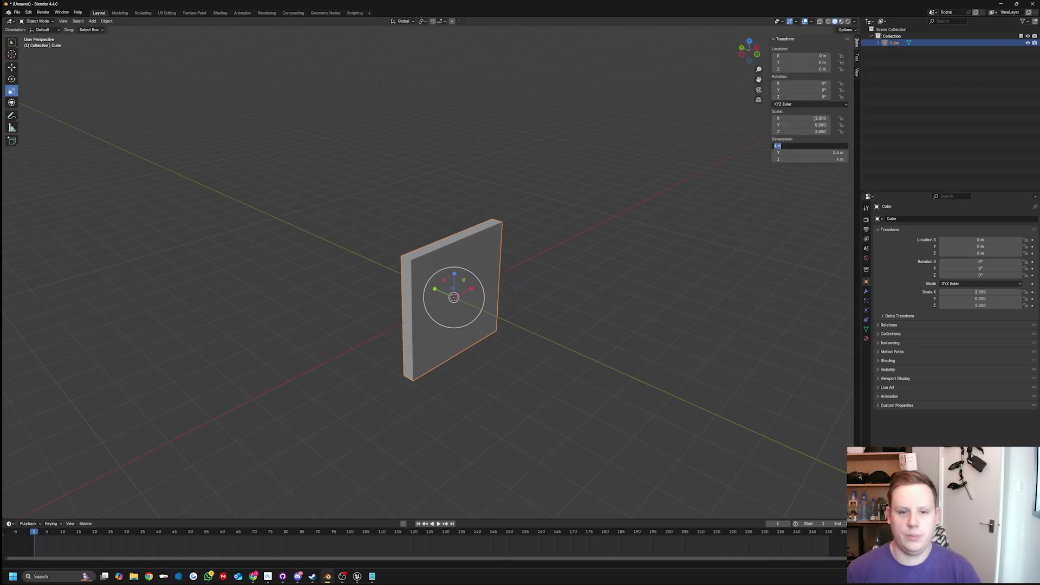
# Move the slab so its lower corner meets the world origin in front view, with location X 2 m and Z 2 m
pyautogui.click(11, 67)
pyautogui.click(756, 55)
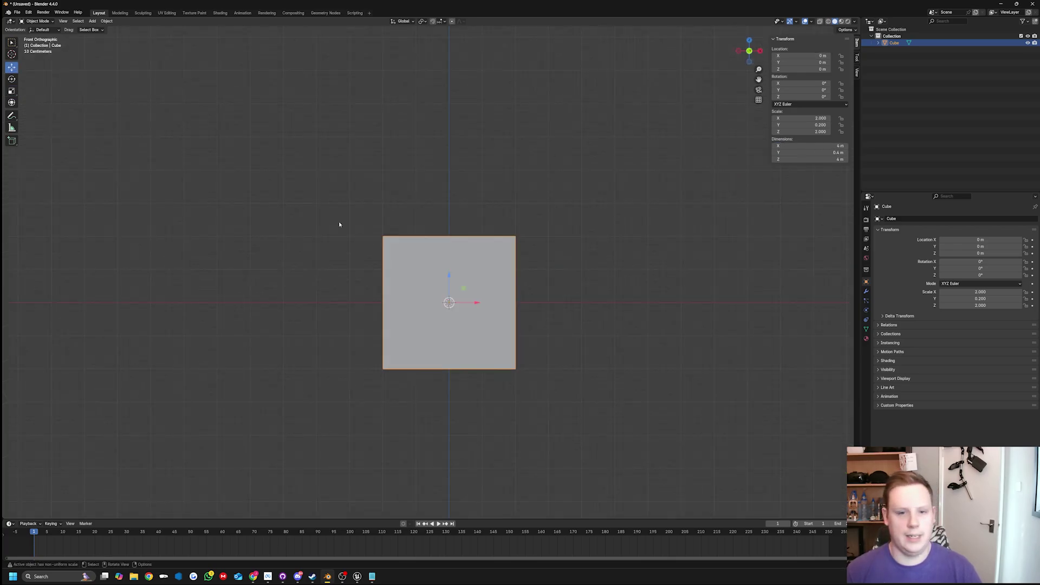
pyautogui.moveTo(469, 289); pyautogui.dragTo(530, 219)
pyautogui.scroll(4, 531, 218)
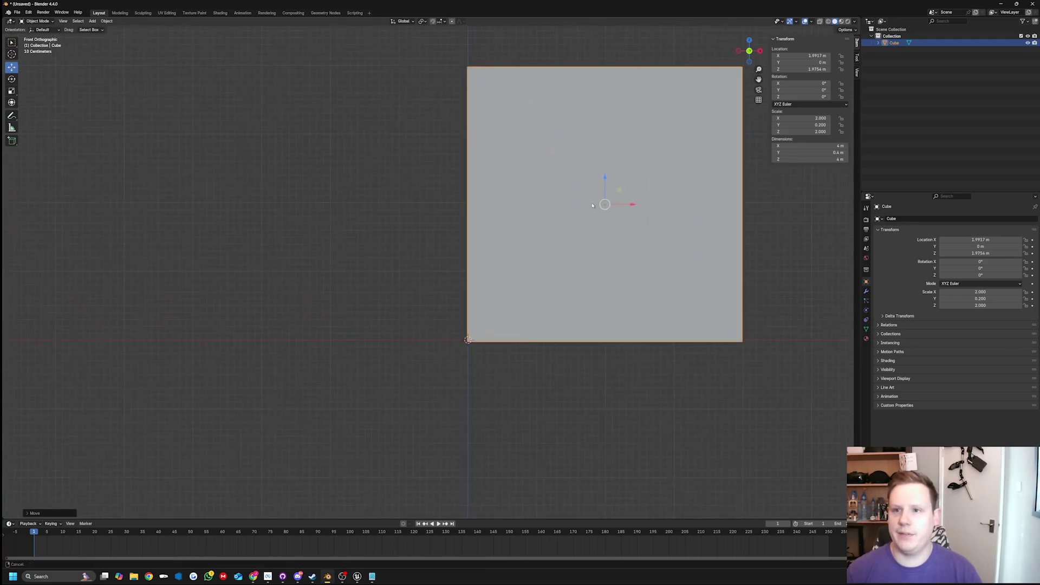
pyautogui.keyDown('shift'); pyautogui.moveTo(590, 205); pyautogui.dragTo(514, 244, button='middle'); pyautogui.keyUp('shift')
pyautogui.click(806, 56)
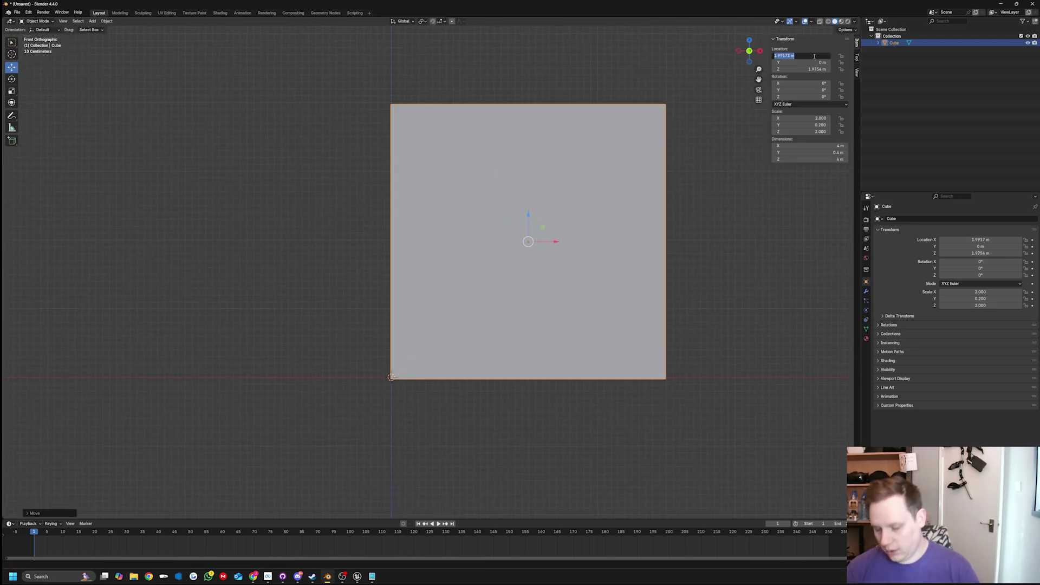
pyautogui.write('2')
pyautogui.press('Tab')
pyautogui.press('Tab')
pyautogui.write('2')
pyautogui.press('Tab')
pyautogui.click(681, 207)
# Set the slab's origin to the 3D cursor at its lower corner
pyautogui.scroll(-2, 677, 209)
pyautogui.moveTo(530, 230); pyautogui.dragTo(553, 251, button='middle')
pyautogui.rightClick(553, 251)
pyautogui.moveTo(542, 284)
pyautogui.click(601, 295)
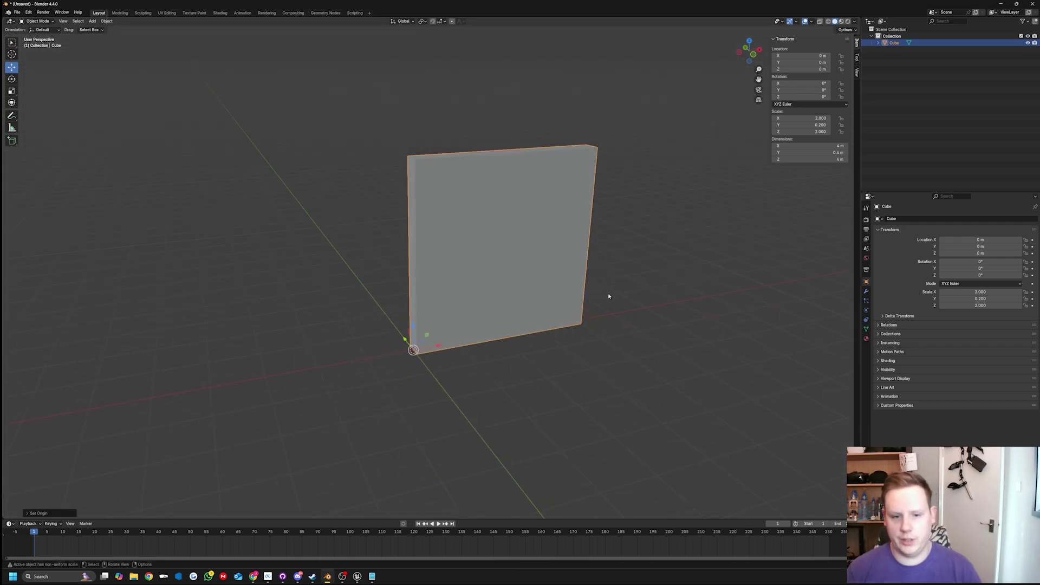
# Move the slab along the X axis to about 1.39 m
pyautogui.press('KP_1')
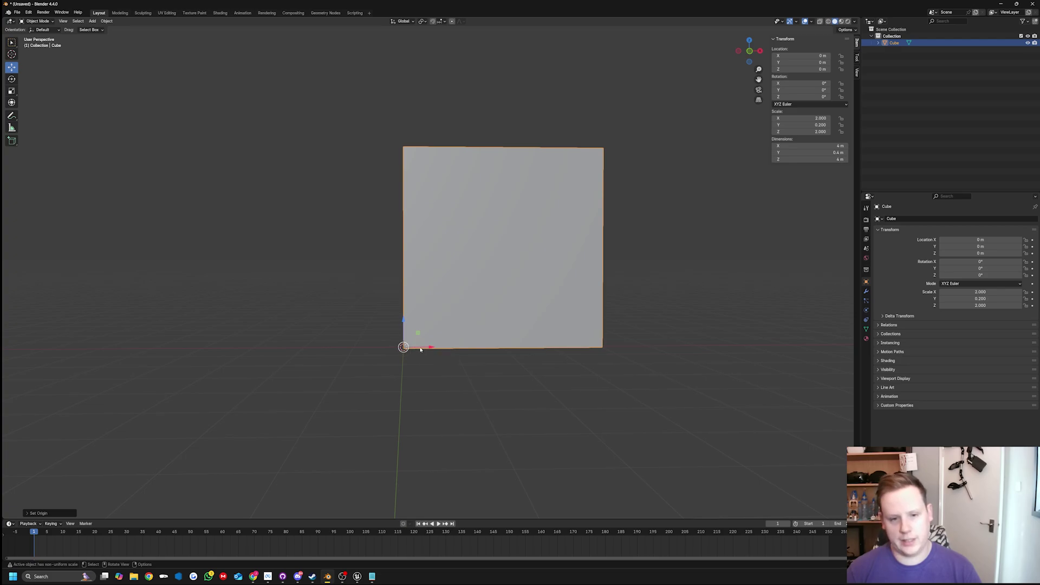
pyautogui.moveTo(421, 349); pyautogui.dragTo(498, 348)
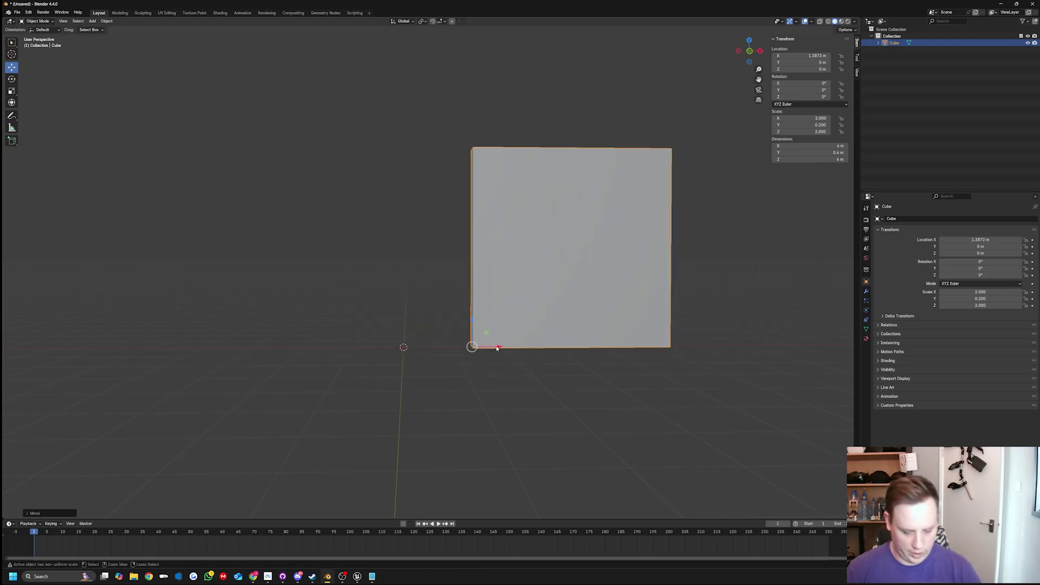
# Undo the slab's last move along the X axis
pyautogui.hotkey('ctrl', 'z')
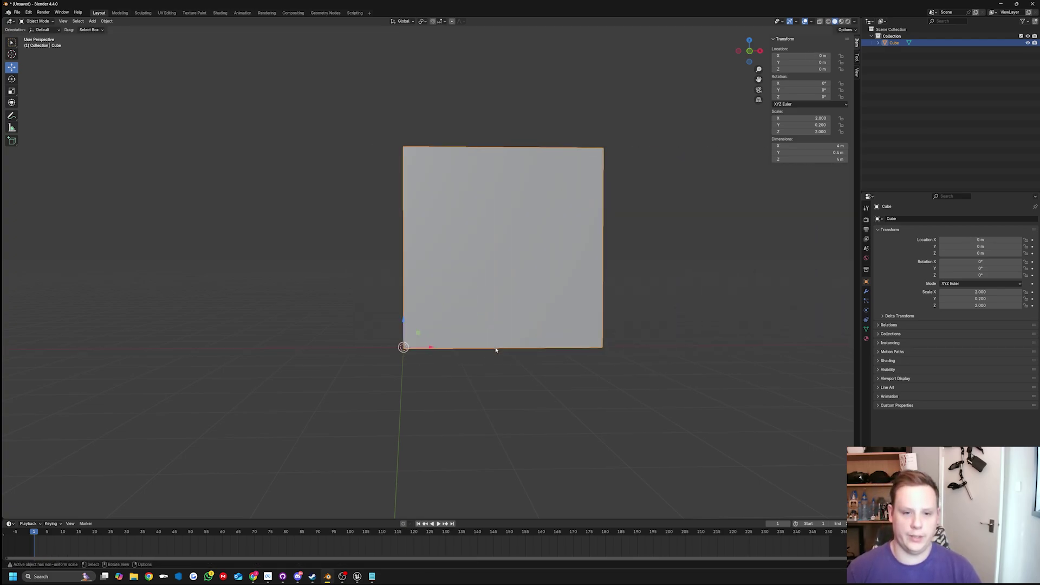
pyautogui.click(423, 371)
pyautogui.moveTo(424, 370); pyautogui.dragTo(635, 331, button='middle')
pyautogui.click(420, 274)
pyautogui.moveTo(521, 303)
pyautogui.mouseDown(button='middle')
pyautogui.moveTo(553, 295)
pyautogui.moveTo(534, 304)
pyautogui.mouseUp(button='middle')
pyautogui.scroll(1, 478, 325)
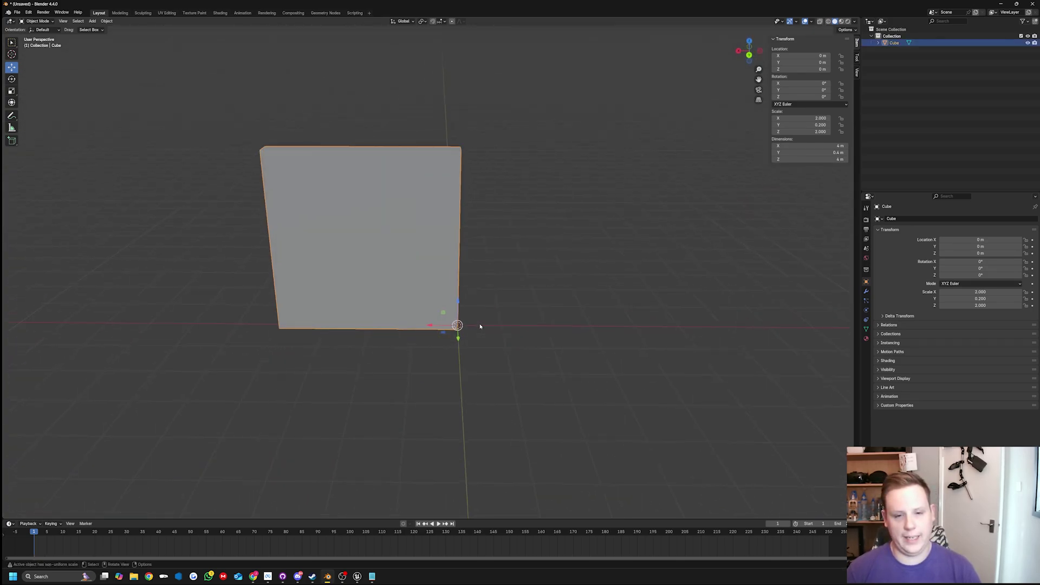
# Add a mesh cylinder at the slab's lower corner, on the 3D cursor
pyautogui.click(514, 349)
pyautogui.press('F3')
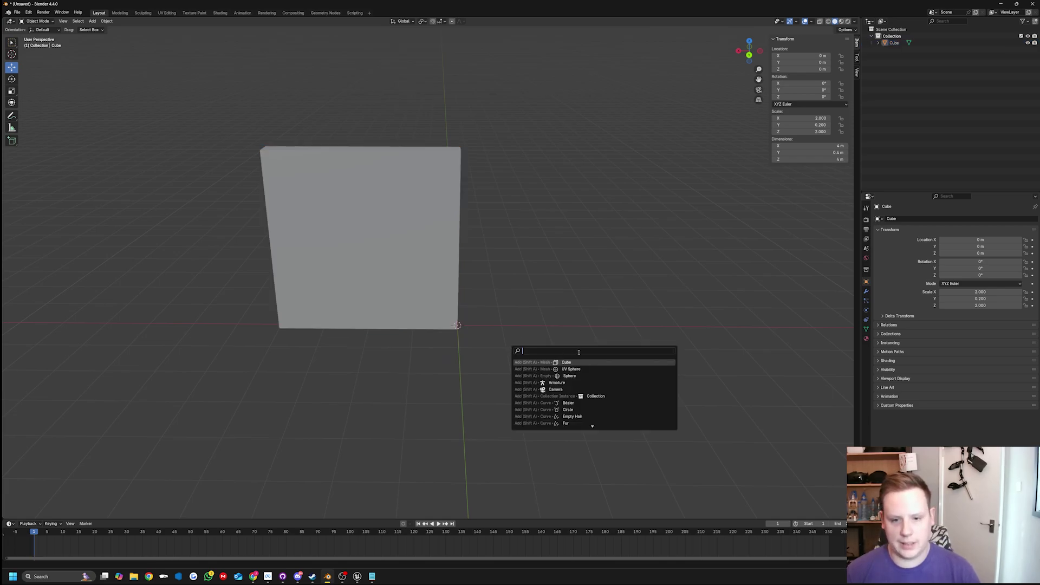
pyautogui.write('cyl')
pyautogui.press('Return')
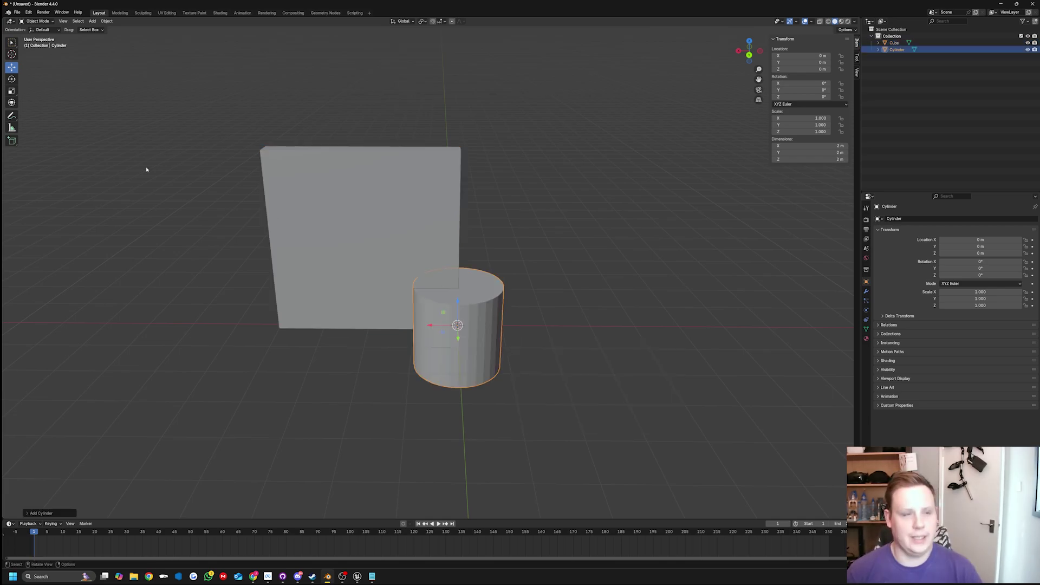
# Rotate the cylinder to about -90° around X so its flat ends face the same way as the slab's faces
pyautogui.click(11, 79)
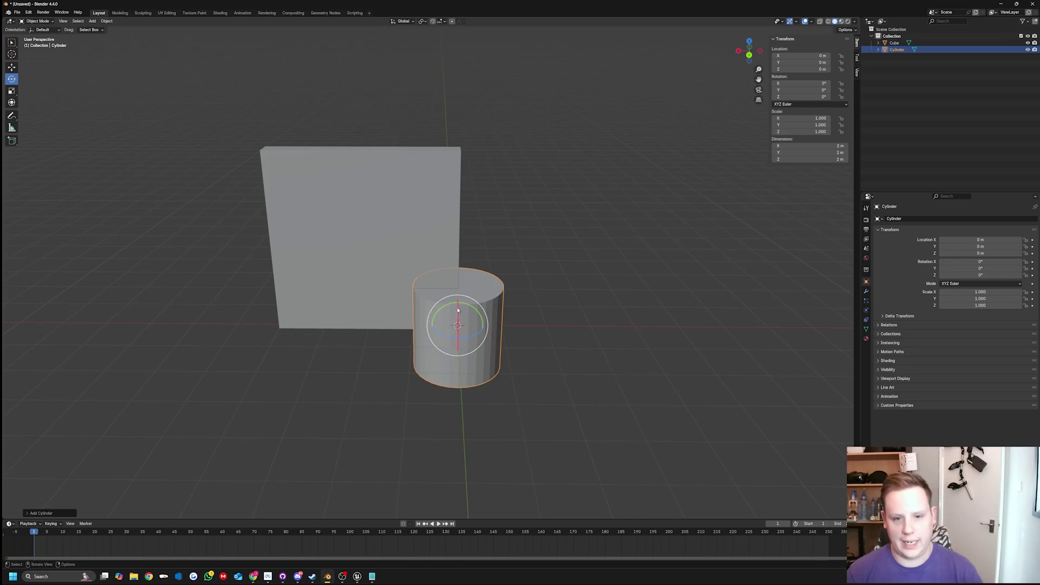
pyautogui.moveTo(458, 325)
pyautogui.mouseDown()
pyautogui.moveTo(458, 303)
pyautogui.moveTo(458, 340)
pyautogui.mouseUp()
pyautogui.press('Return')
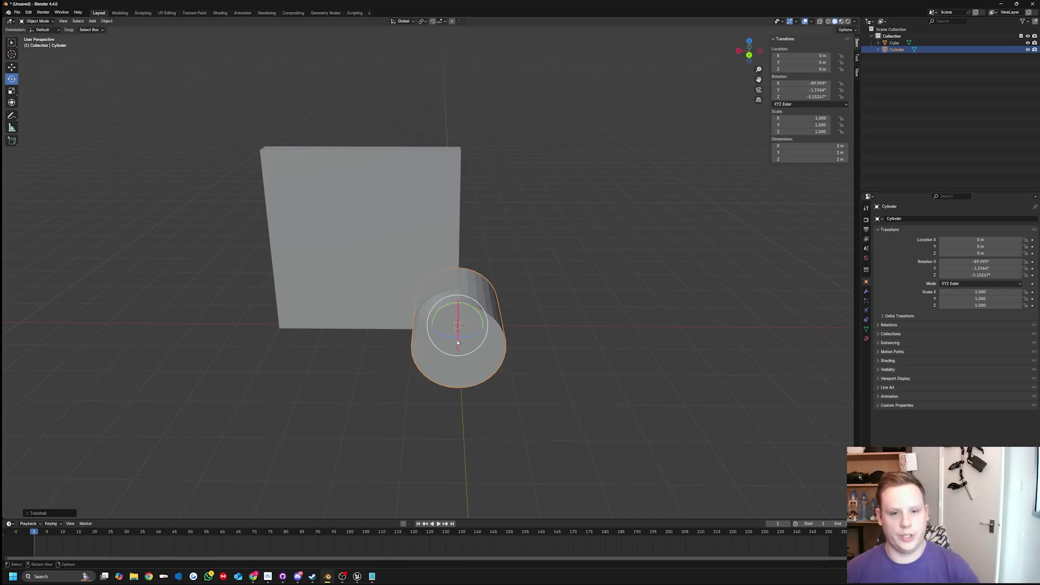
# Flatten the cylinder to a scale of about 0.264 along its length and raise it to about Z 2.1 m on the slab's edge
pyautogui.click(12, 93)
pyautogui.moveTo(528, 309); pyautogui.dragTo(453, 302, button='middle')
pyautogui.moveTo(437, 349); pyautogui.dragTo(464, 224)
pyautogui.click(11, 68)
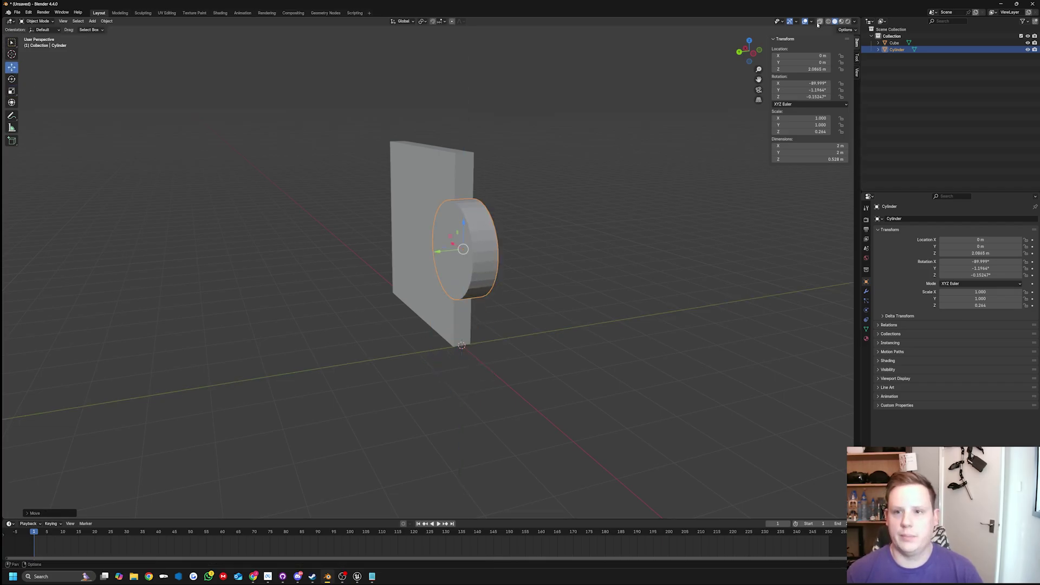
# Scale the cylinder down to about 1.18 m in diameter and adjust its thickness to about 0.61 m
pyautogui.click(739, 52)
pyautogui.scroll(3, 471, 271)
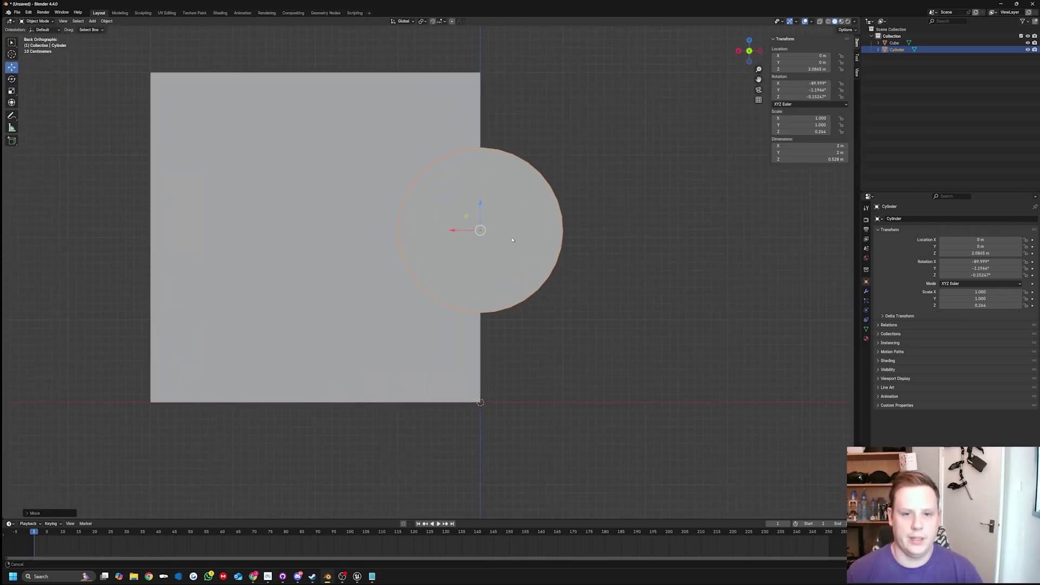
pyautogui.press('r')
pyautogui.rightClick(476, 285)
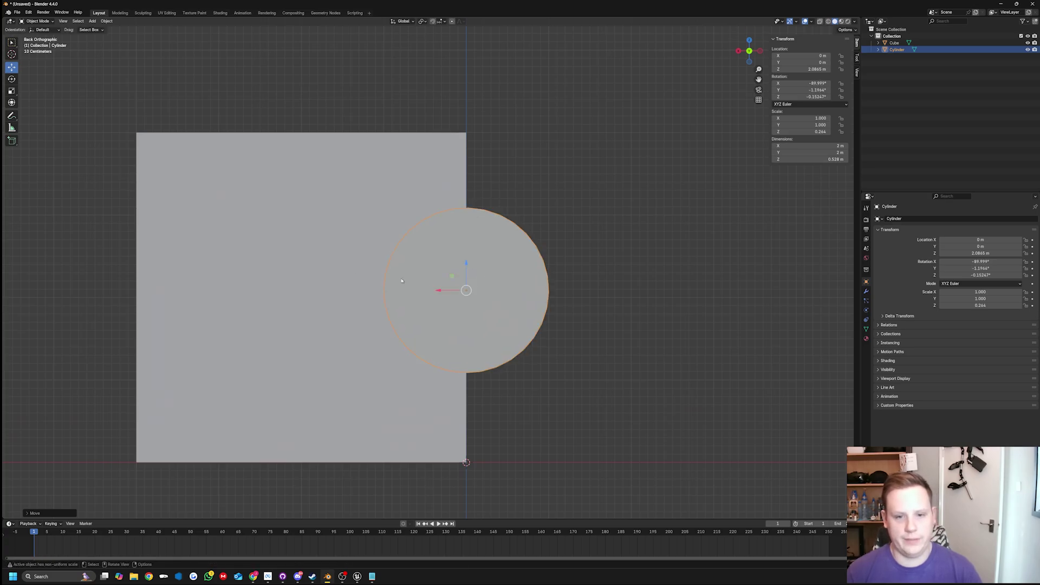
pyautogui.click(12, 91)
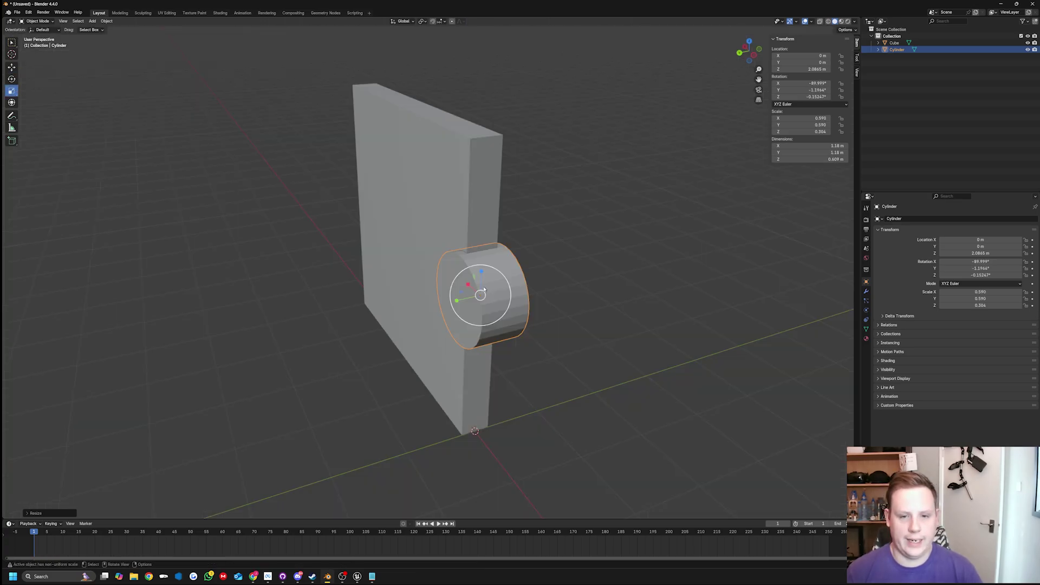
# Try to bevel the circular rim edges at both ends of the cylinder
pyautogui.press('Tab')
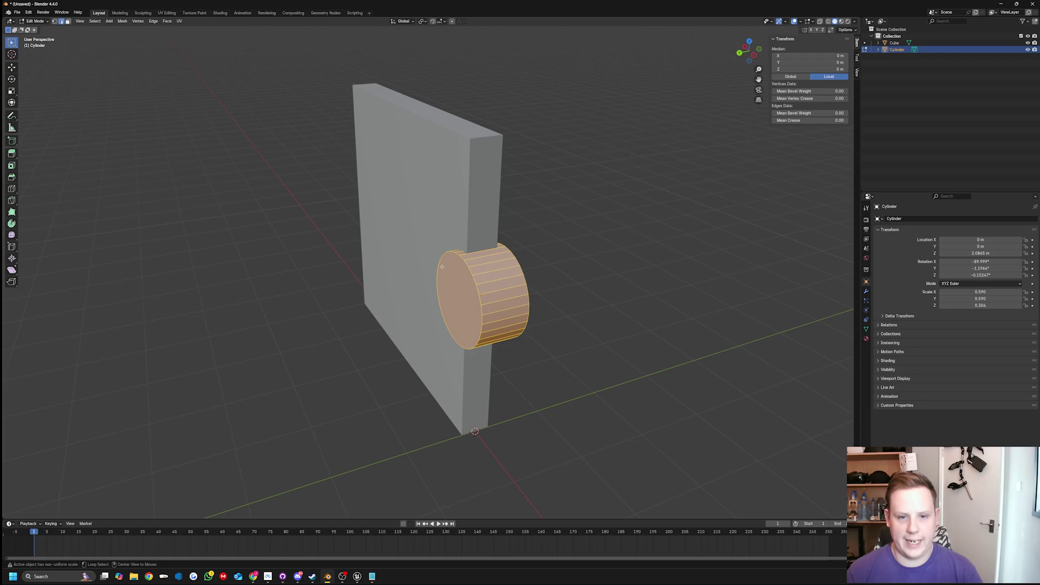
pyautogui.click(462, 259)
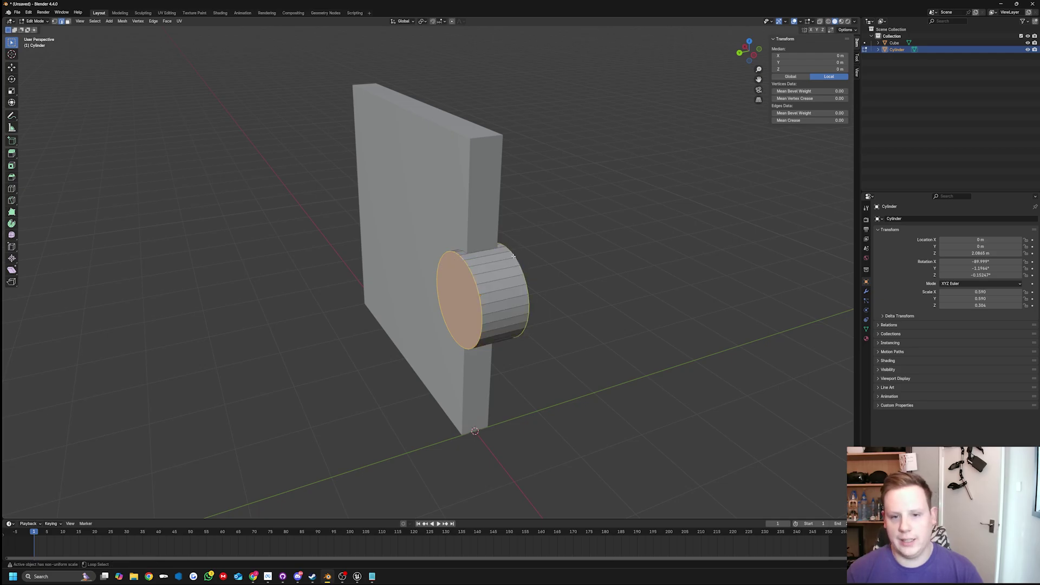
pyautogui.rightClick(510, 253)
pyautogui.click(512, 325)
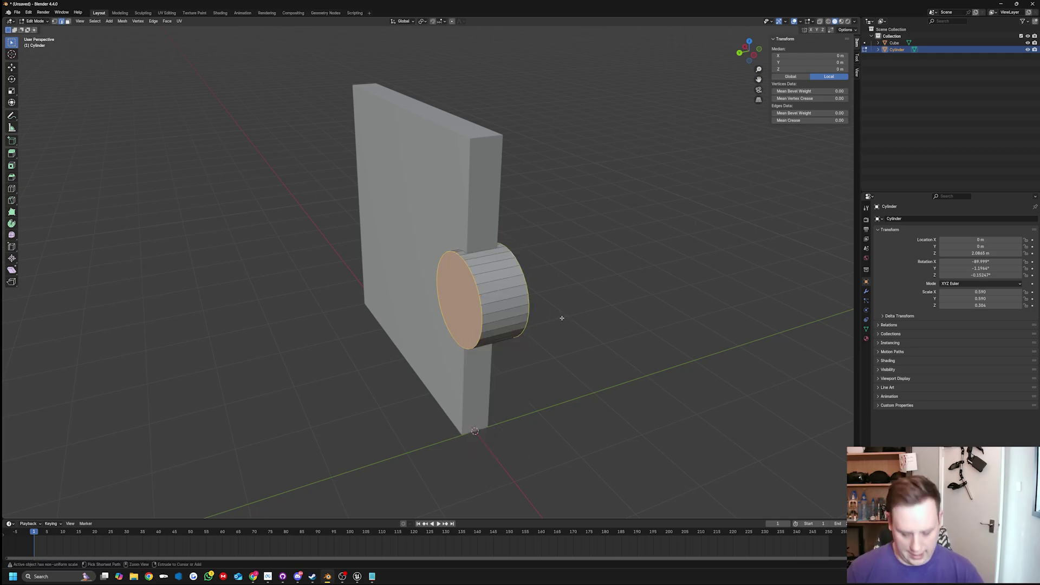
pyautogui.hotkey('ctrl', 'b')
pyautogui.click(569, 318)
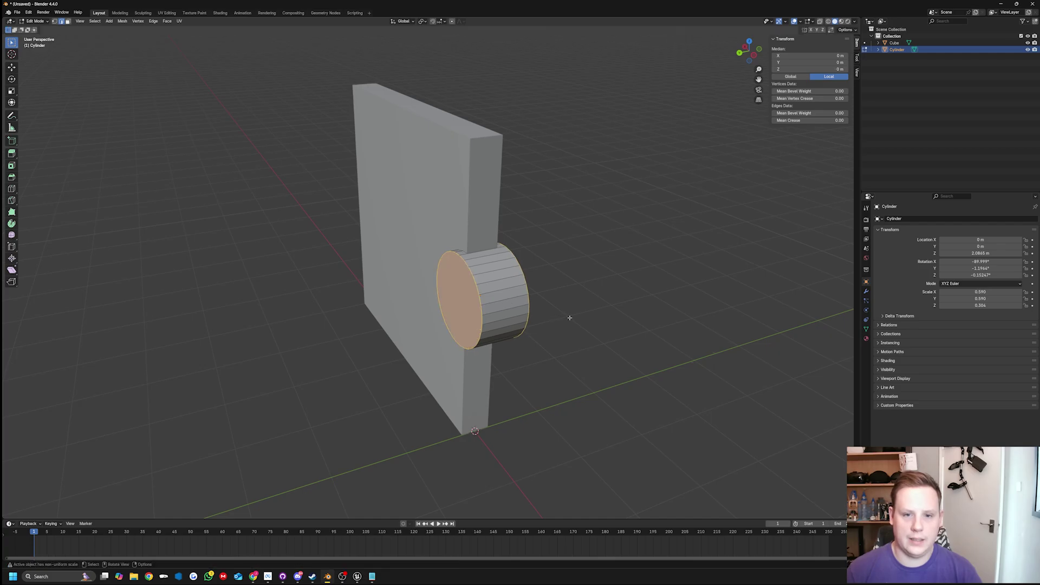
pyautogui.press('Tab')
# Apply all transforms to the cylinder and set its origin to its geometry
pyautogui.hotkey('ctrl', 'a')
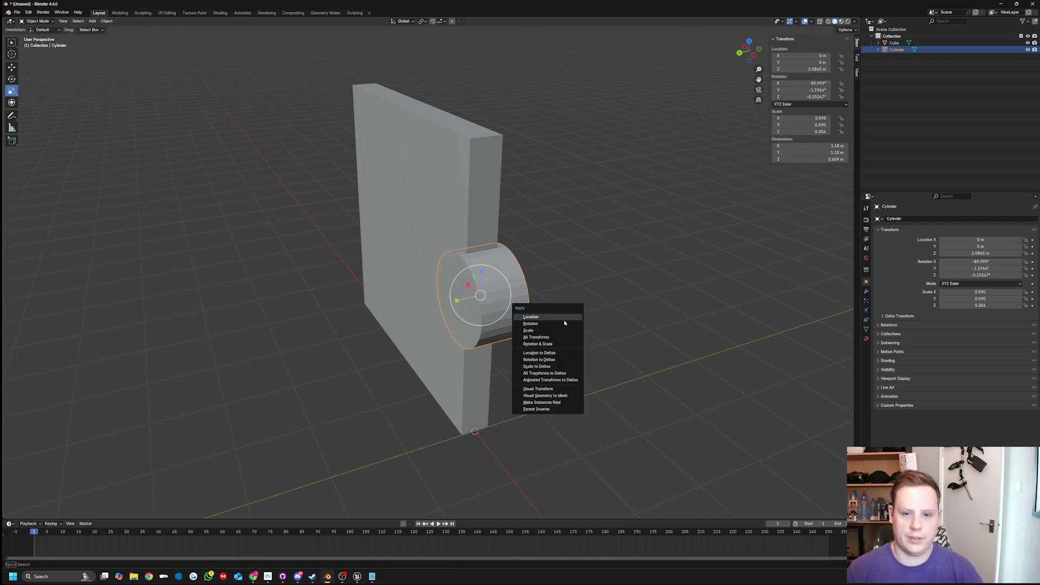
pyautogui.click(570, 337)
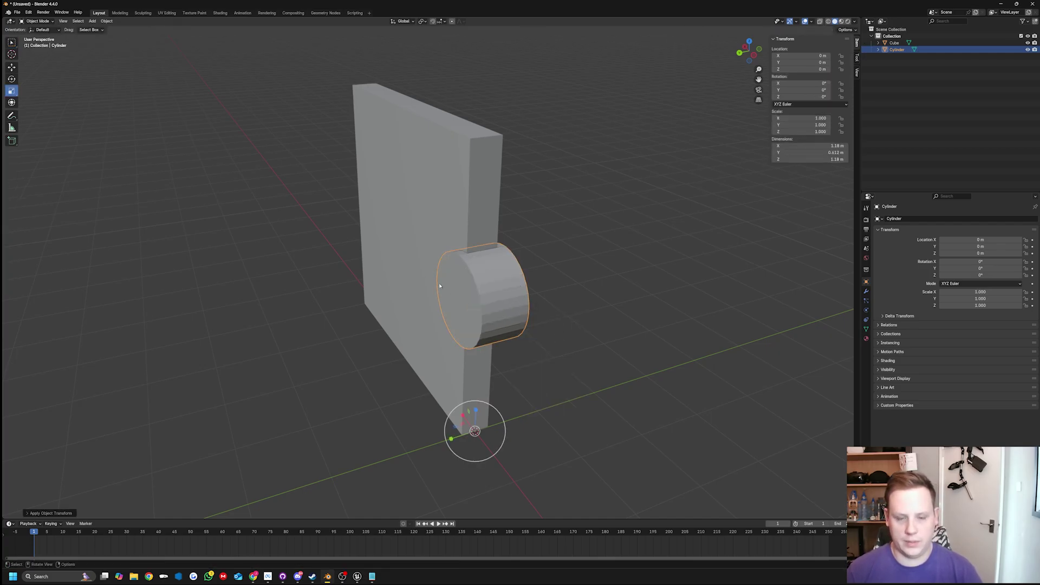
pyautogui.rightClick(495, 313)
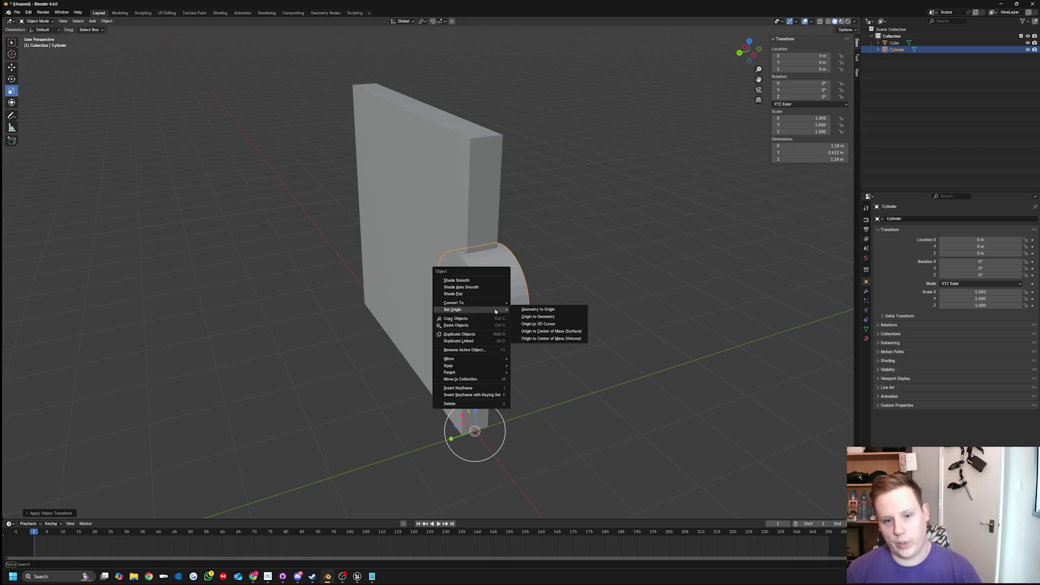
pyautogui.click(544, 310)
pyautogui.hotkey('ctrl', 'z')
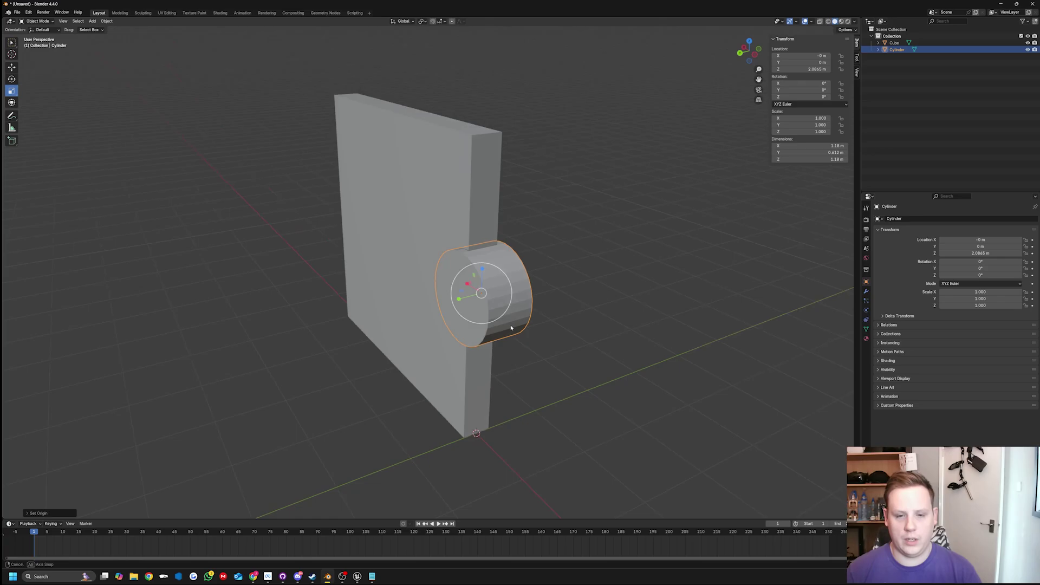
pyautogui.moveTo(511, 328); pyautogui.dragTo(554, 308, button='middle')
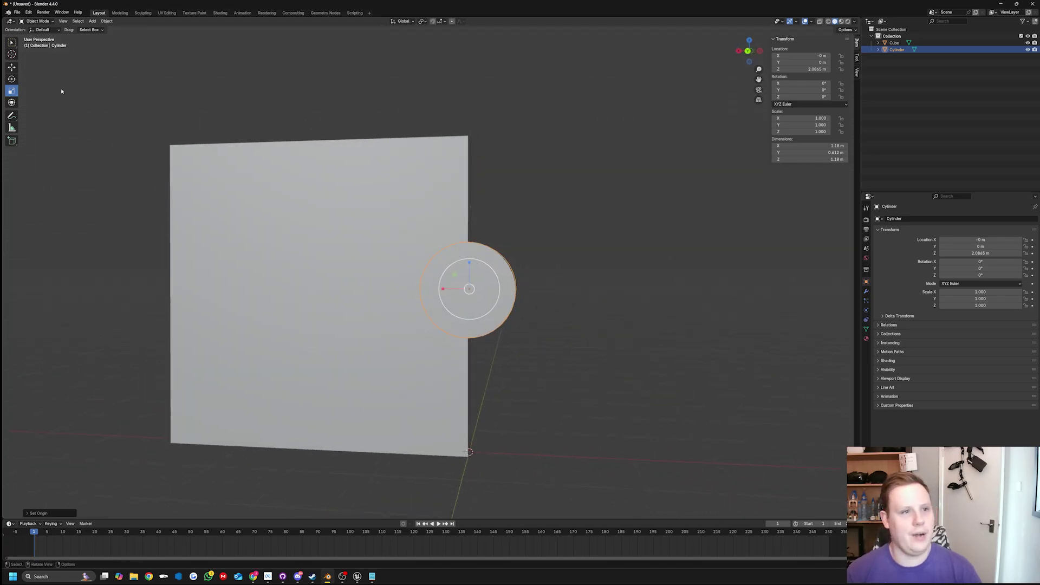
pyautogui.hotkey('shift', 'space')
pyautogui.press('r')
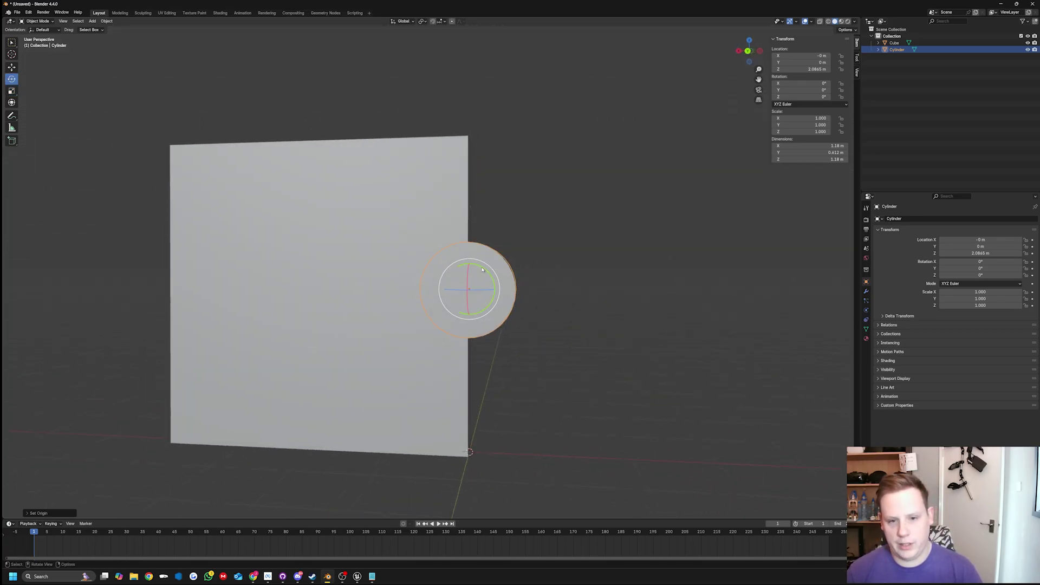
pyautogui.moveTo(482, 270); pyautogui.dragTo(429, 279)
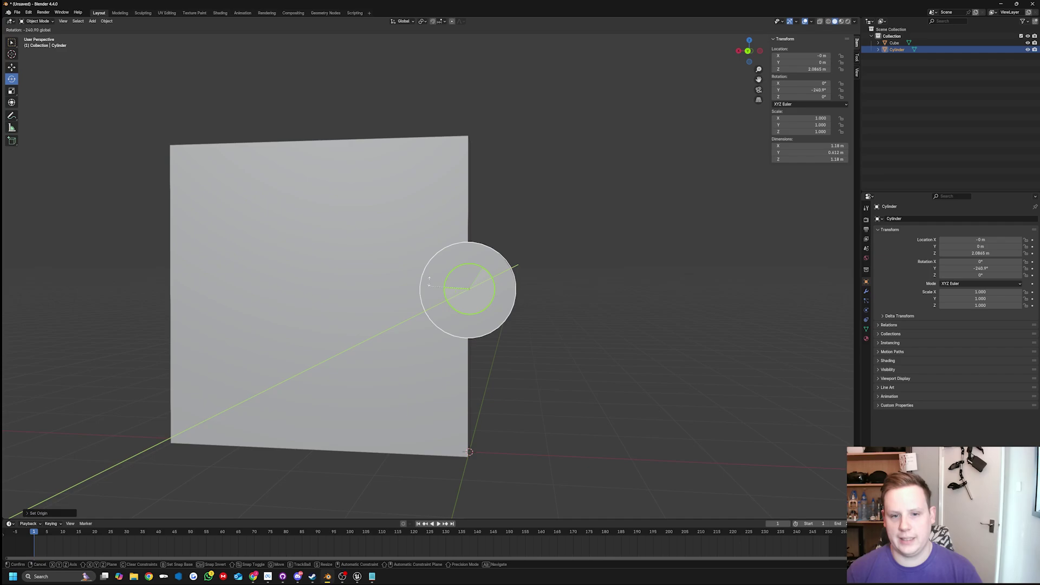
pyautogui.press('Escape')
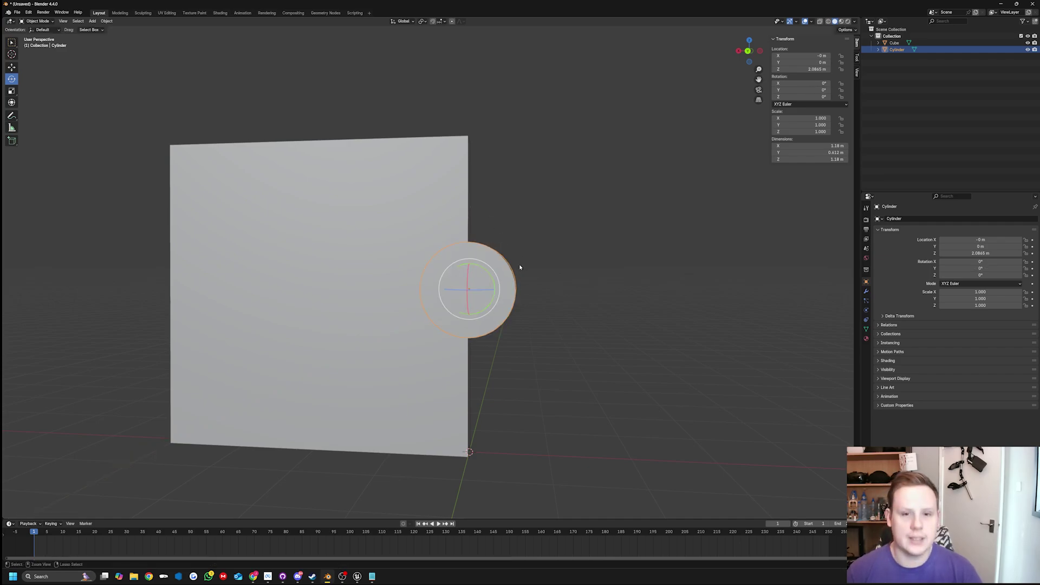
# Bevel the circular rim edges at both ends of the cylinder with an offset of about 0.078 m
pyautogui.moveTo(480, 219); pyautogui.dragTo(546, 285, button='middle')
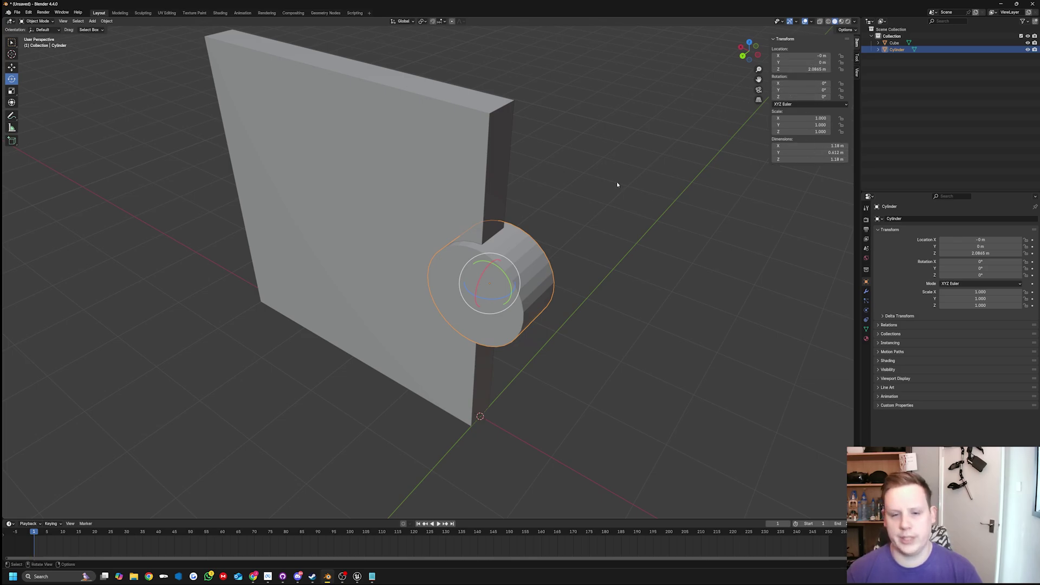
pyautogui.press('Tab')
pyautogui.click(470, 261)
pyautogui.moveTo(607, 260); pyautogui.dragTo(622, 253, button='middle')
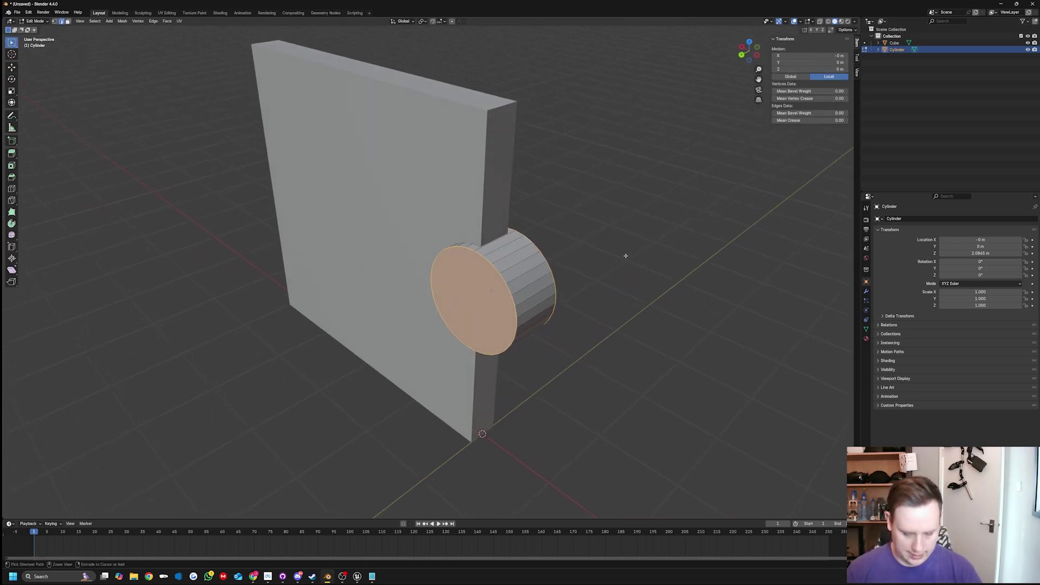
pyautogui.hotkey('ctrl', 'b')
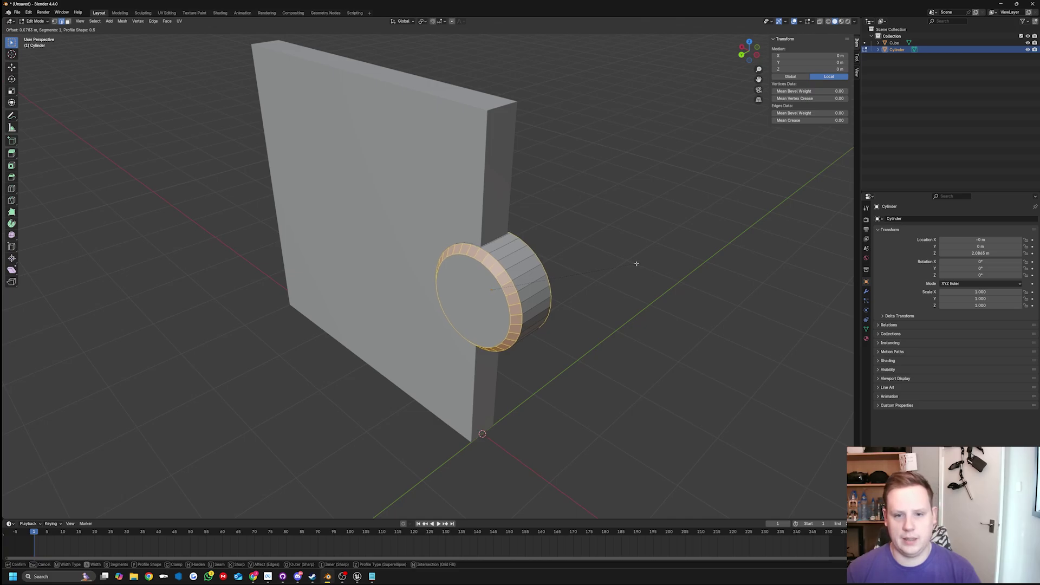
pyautogui.click(637, 263)
pyautogui.press('Tab')
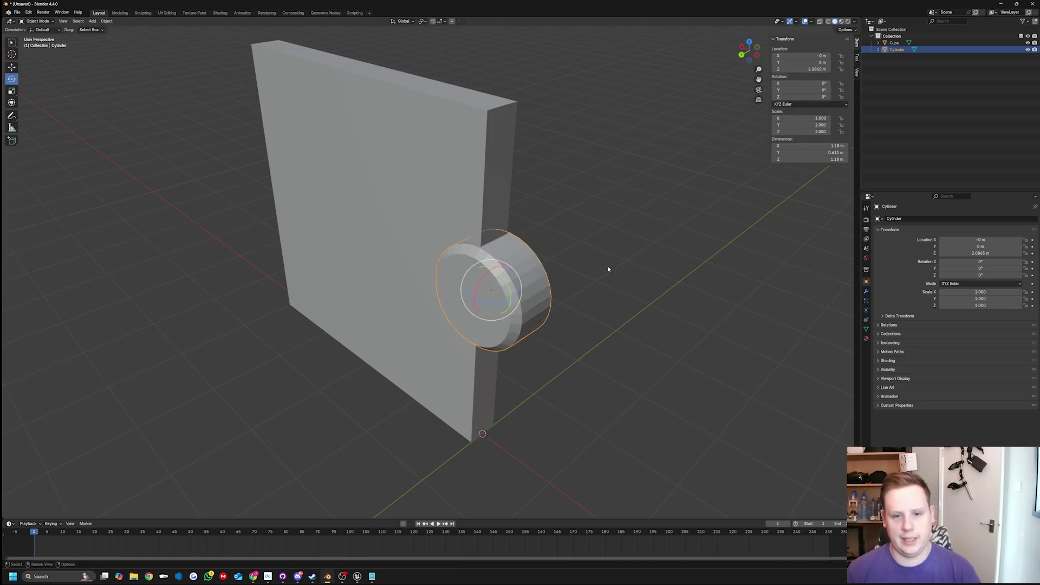
# Shade all faces of the beveled cylinder smooth
pyautogui.press('Tab')
pyautogui.rightClick(520, 265)
pyautogui.click(516, 266)
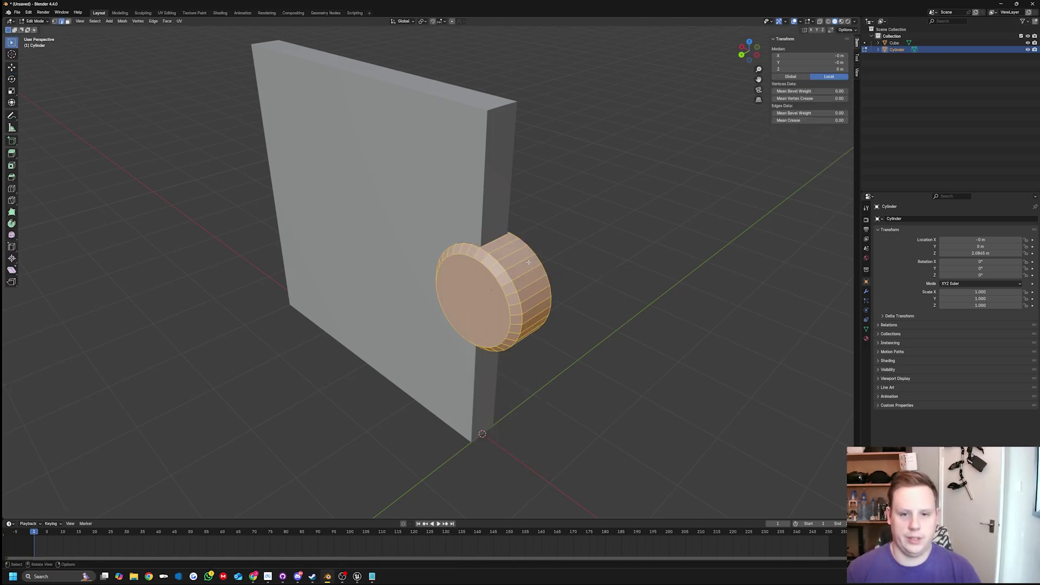
pyautogui.rightClick(524, 274)
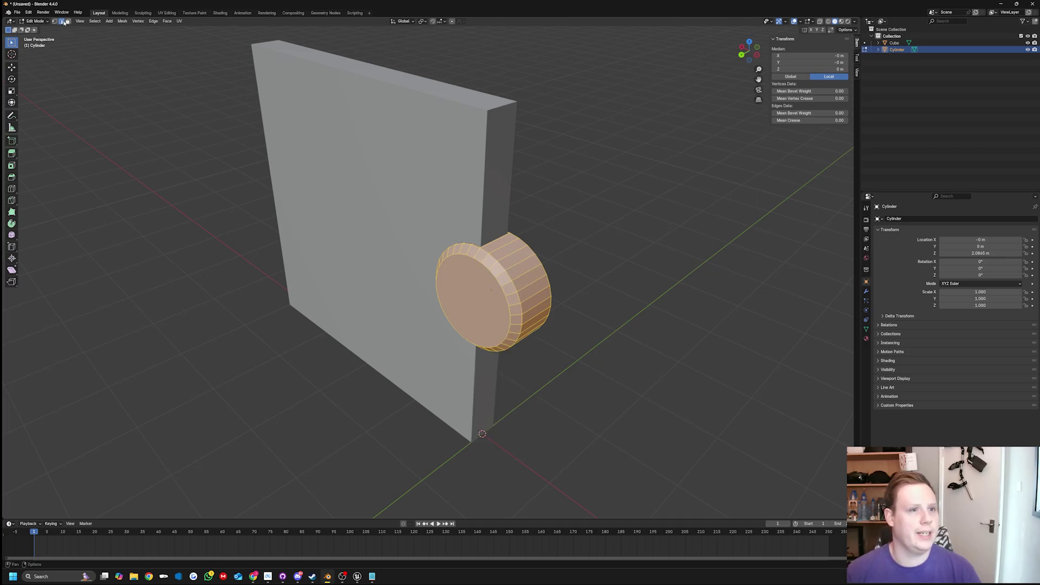
pyautogui.rightClick(486, 291)
pyautogui.click(458, 371)
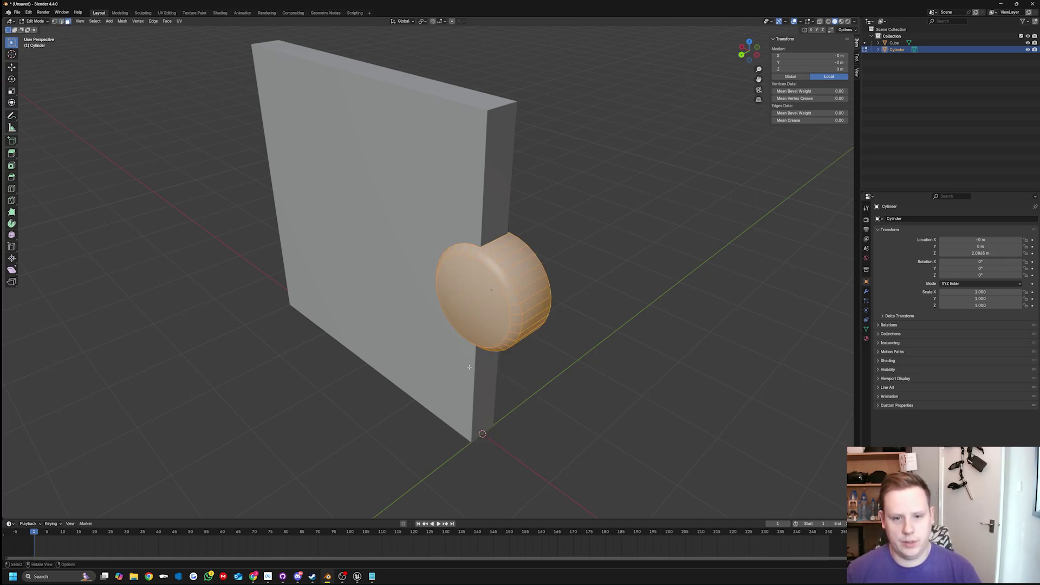
# Mark the circular edge loops bordering the bevels at both ends of the cylinder as sharp
pyautogui.press('2')
pyautogui.keyDown('alt'); pyautogui.click(540, 249); pyautogui.keyUp('alt')
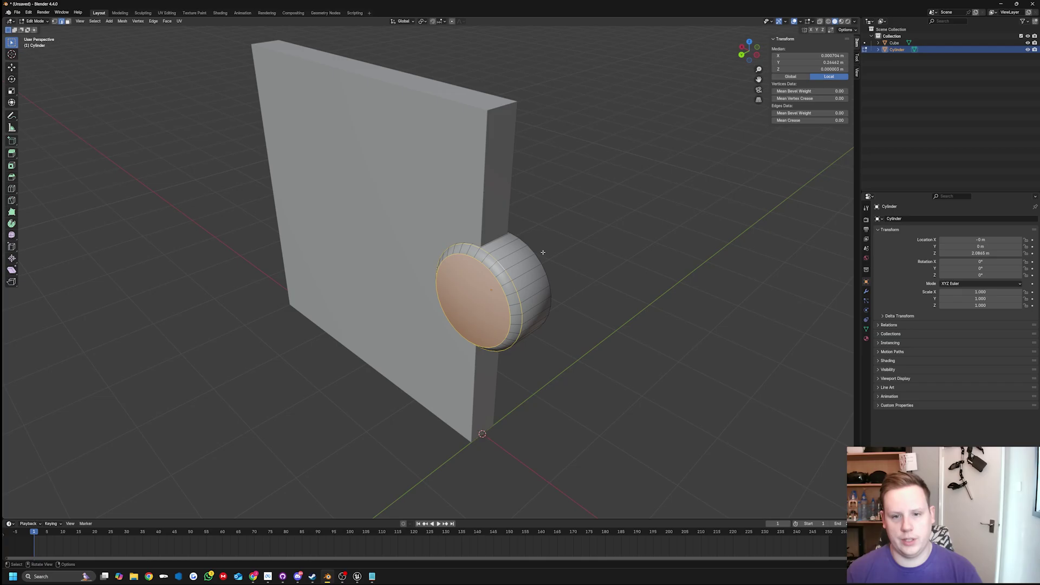
pyautogui.moveTo(539, 248); pyautogui.dragTo(374, 352, button='middle')
pyautogui.rightClick(372, 353)
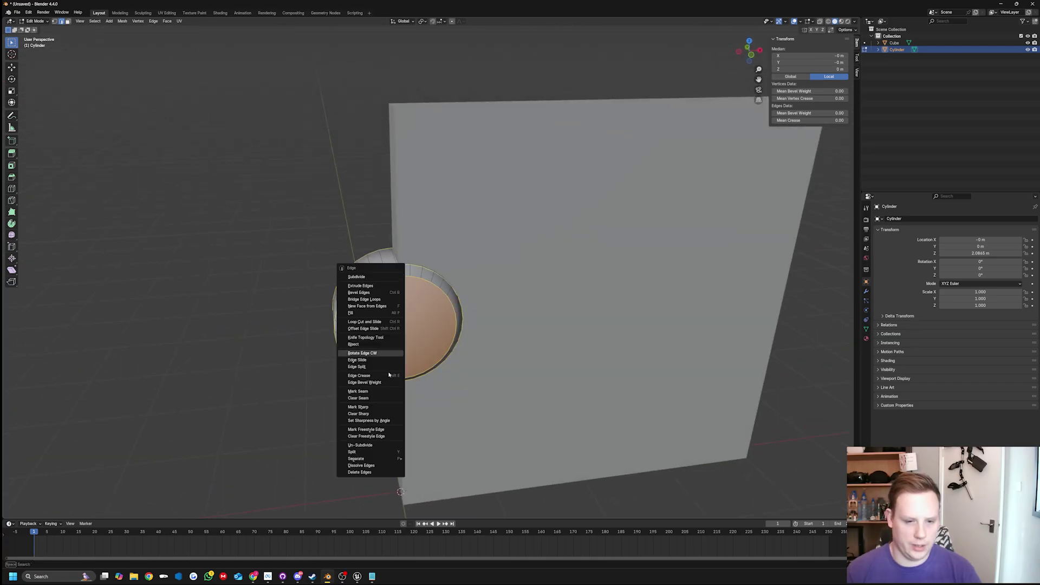
pyautogui.click(371, 426)
pyautogui.press('Tab')
pyautogui.moveTo(373, 406); pyautogui.dragTo(564, 322, button='middle')
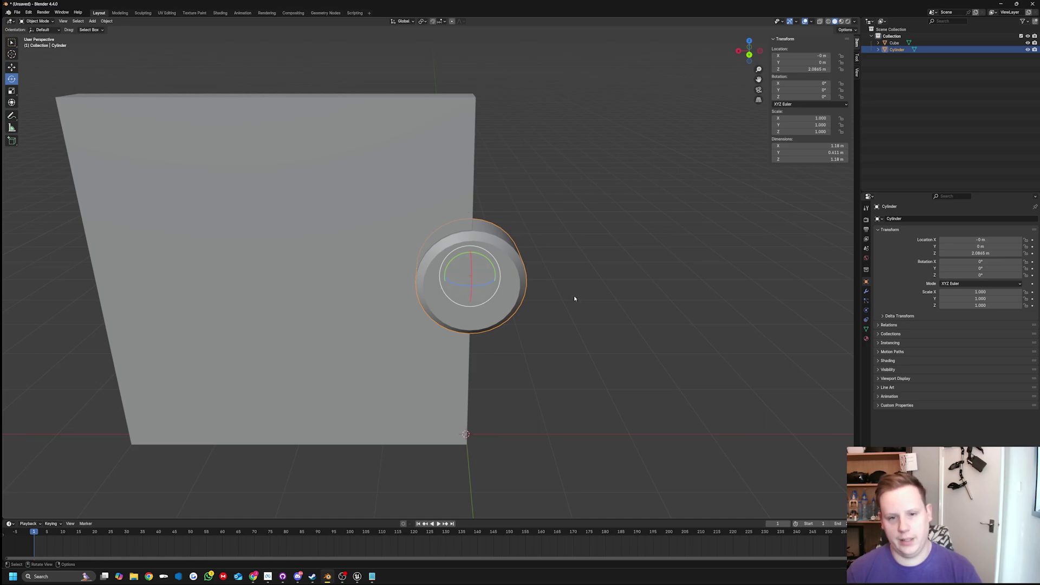
pyautogui.click(573, 297)
pyautogui.click(509, 279)
pyautogui.moveTo(509, 279); pyautogui.dragTo(517, 275, button='middle')
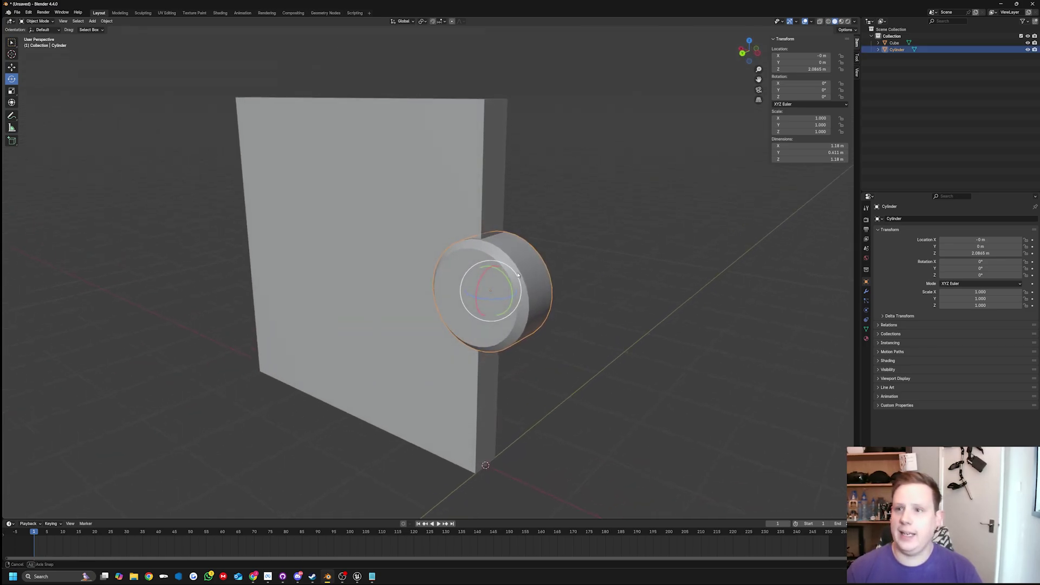
# Add a cube and raise it along Z to about 2.06 m, level with the cylinder's centre
pyautogui.press('F3')
pyautogui.write('cube')
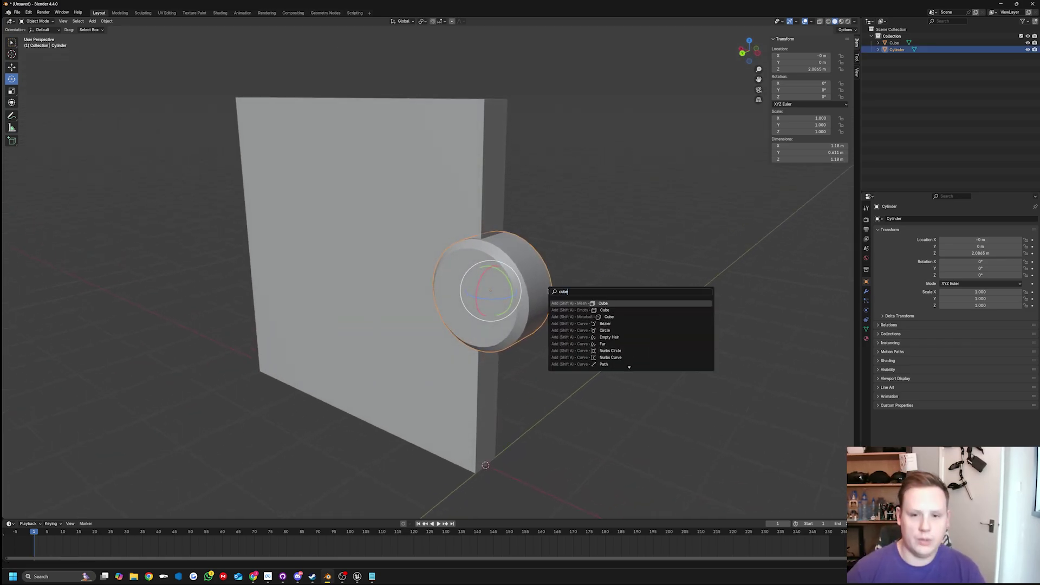
pyautogui.press('Return')
pyautogui.click(11, 67)
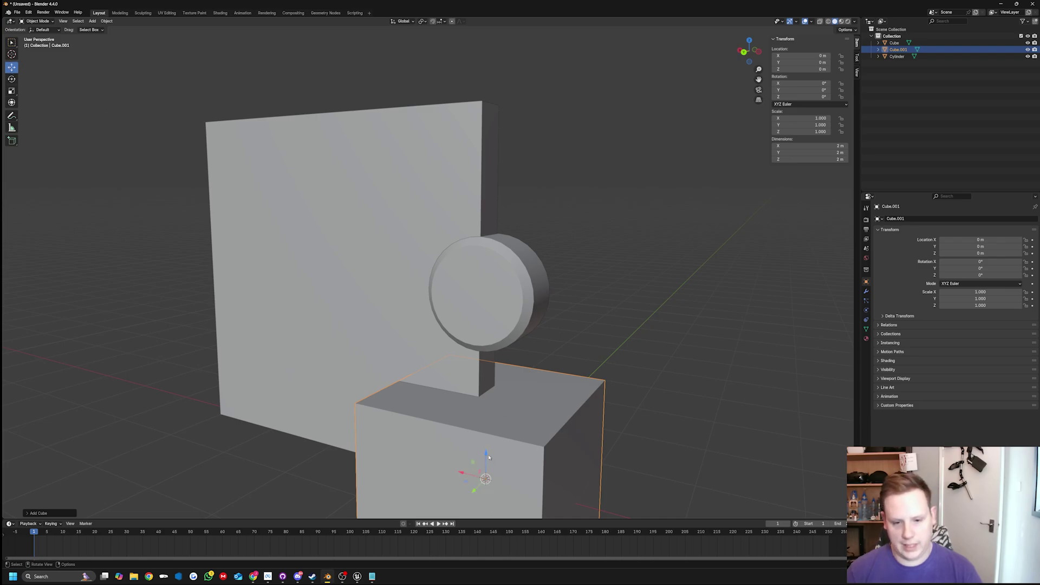
pyautogui.moveTo(488, 458); pyautogui.dragTo(486, 268)
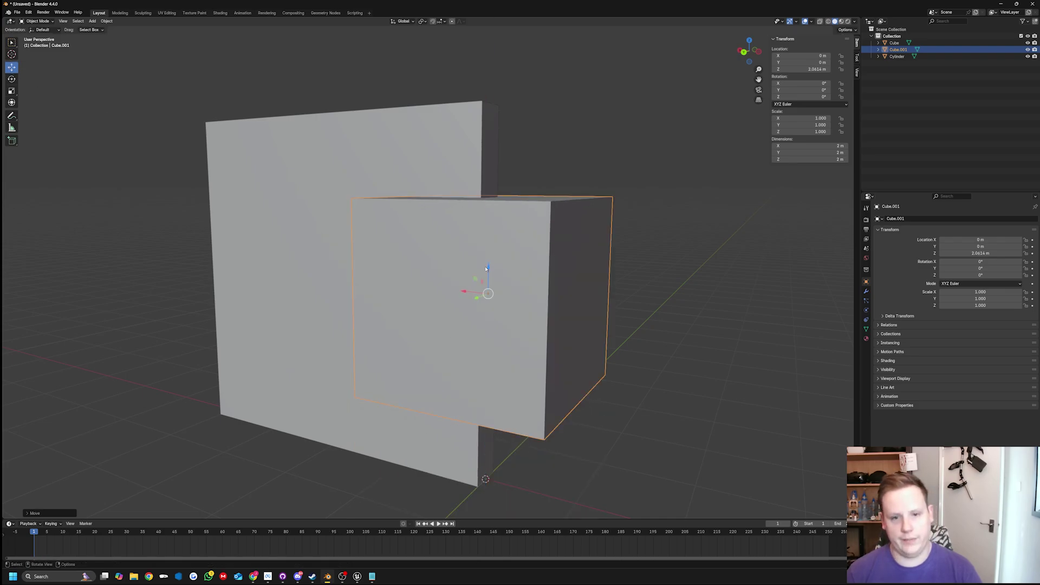
# Flatten the cube into a thin horizontal slab about 1.71 m long, 0.741 m deep and 0.042 m thick through the cylinder
pyautogui.click(12, 90)
pyautogui.moveTo(287, 171); pyautogui.dragTo(466, 304, button='middle')
pyautogui.moveTo(466, 305); pyautogui.dragTo(504, 281)
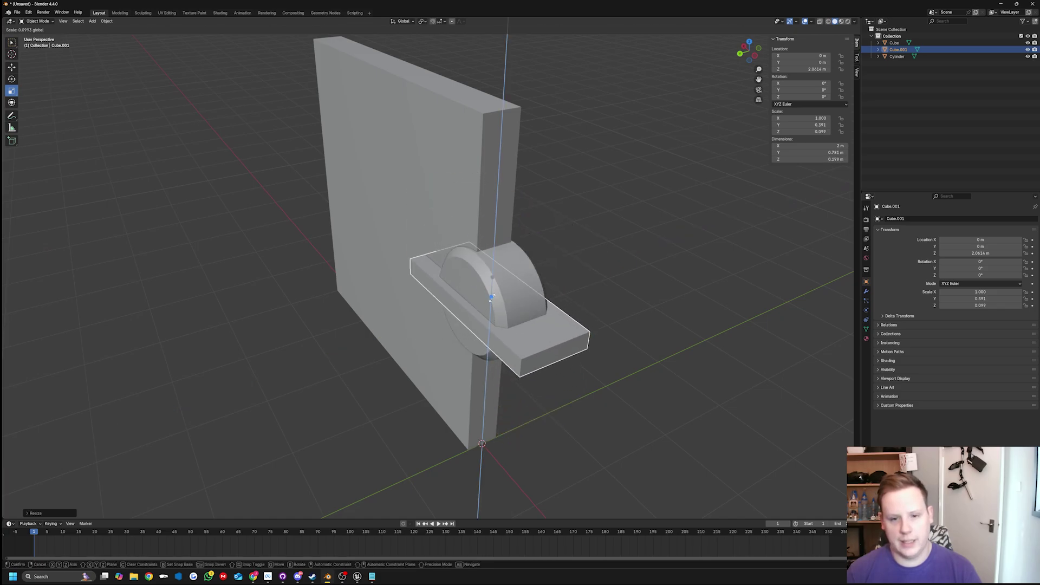
pyautogui.moveTo(520, 309); pyautogui.dragTo(568, 303, button='middle')
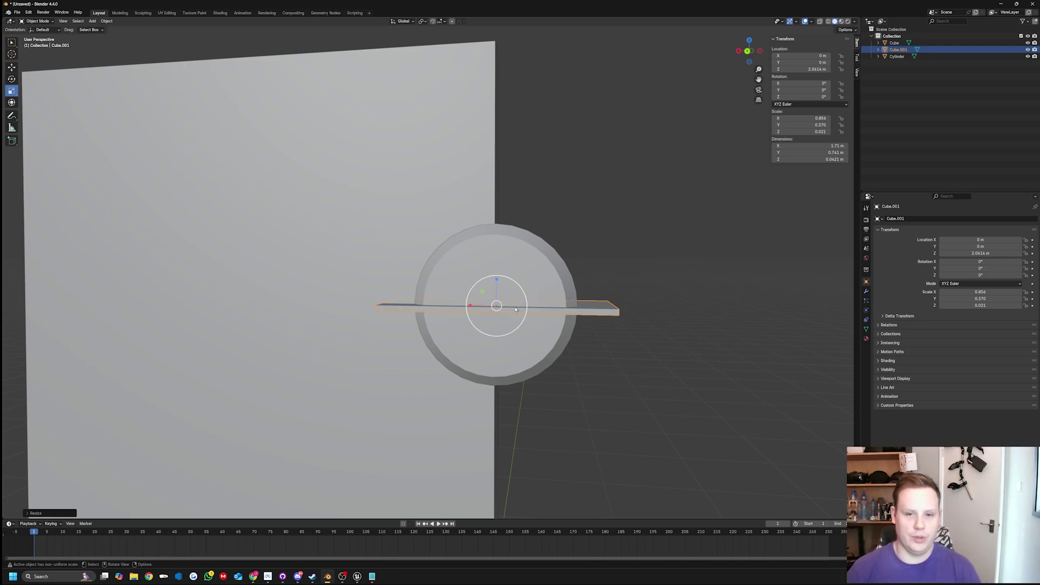
# Shorten the thin slab along X to about 0.95 m so it fits within the cylinder's flat faces
pyautogui.press('r')
pyautogui.press('Escape')
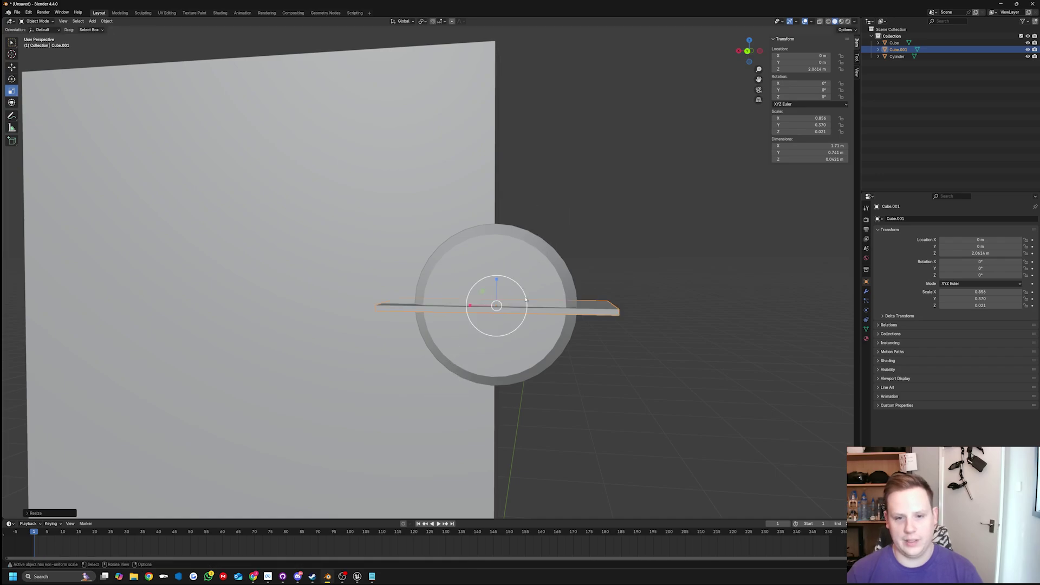
pyautogui.moveTo(471, 307); pyautogui.dragTo(483, 306)
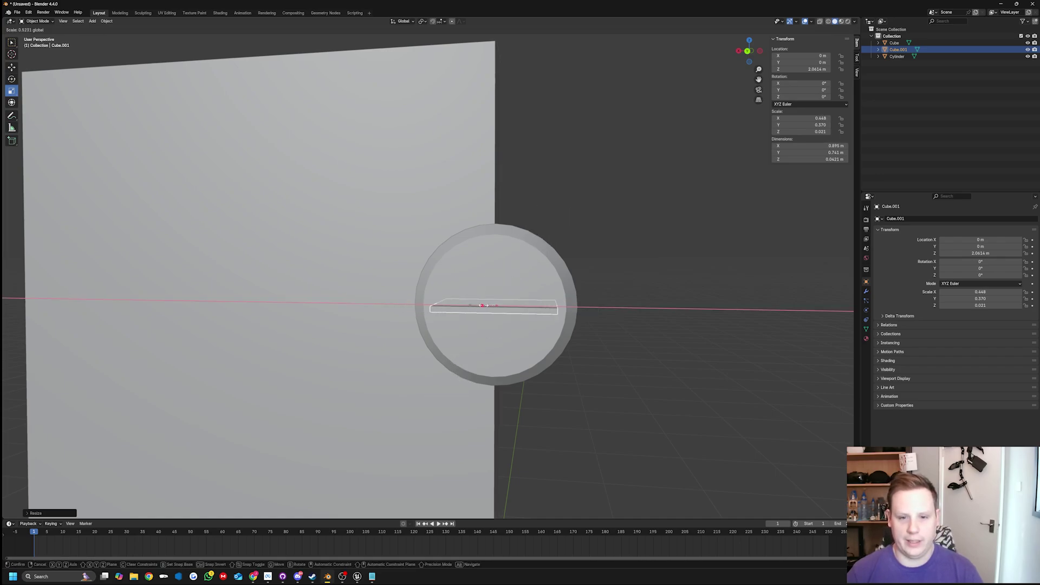
pyautogui.click(482, 306)
pyautogui.moveTo(625, 328); pyautogui.dragTo(521, 310, button='middle')
pyautogui.click(522, 310)
pyautogui.click(618, 355)
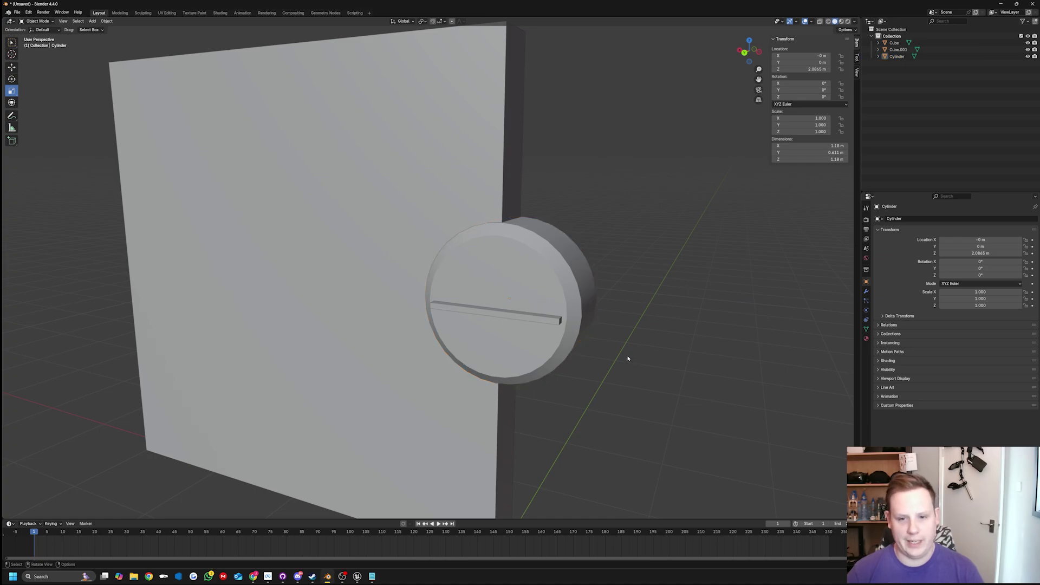
# Add a second cube, scaled to about 0.225 m, centred above the thin slab at about 2.3 m height
pyautogui.press('F3')
pyautogui.press('Return')
pyautogui.scroll(-3, 590, 360)
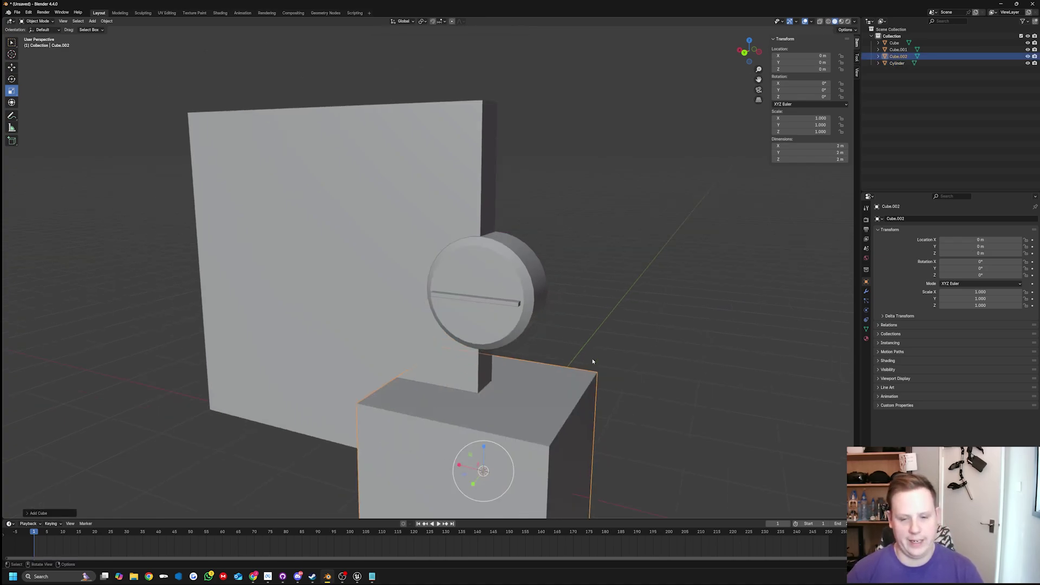
pyautogui.hotkey('shift', 'space')
pyautogui.press('g')
pyautogui.press('s')
pyautogui.click(482, 468)
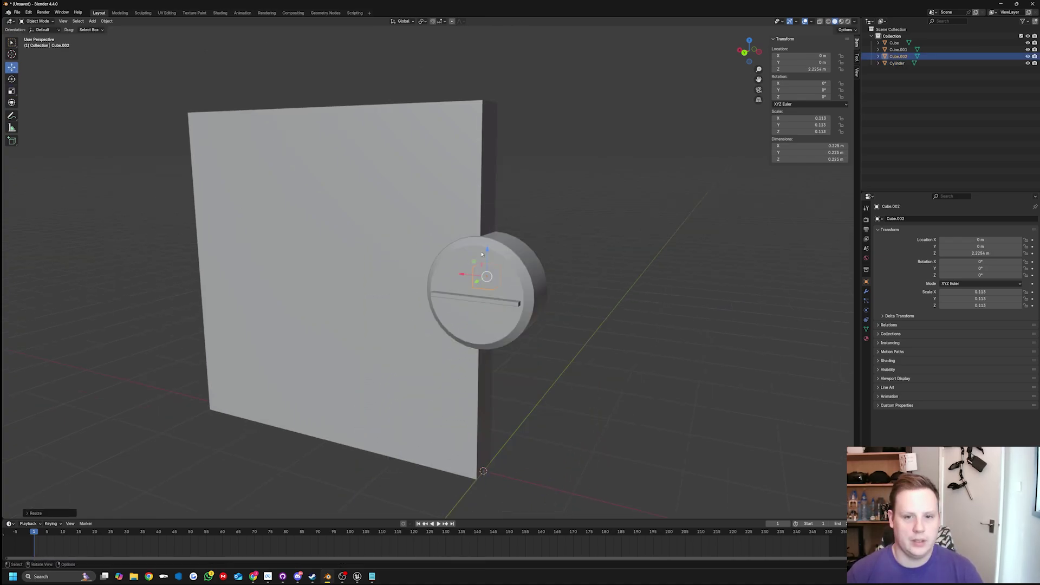
pyautogui.press('g')
pyautogui.press('z')
pyautogui.click(222, 197)
# Resize the small cube to about 0.35 × 0.68 × 0.36 m so it protrudes from both cylinder faces
pyautogui.click(10, 91)
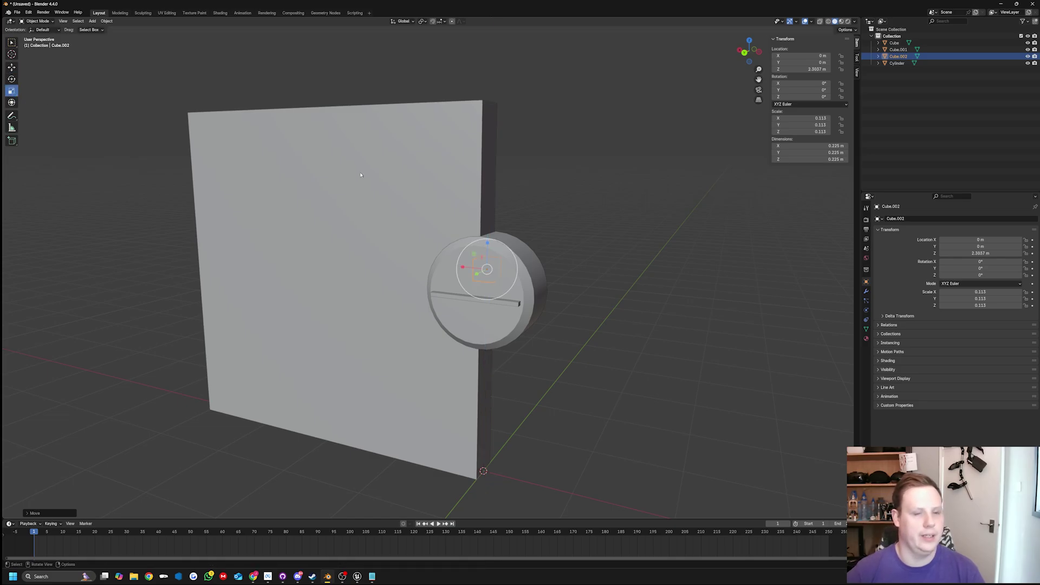
pyautogui.moveTo(360, 174); pyautogui.dragTo(423, 281, button='middle')
pyautogui.press('s')
pyautogui.press('y')
pyautogui.click(409, 282)
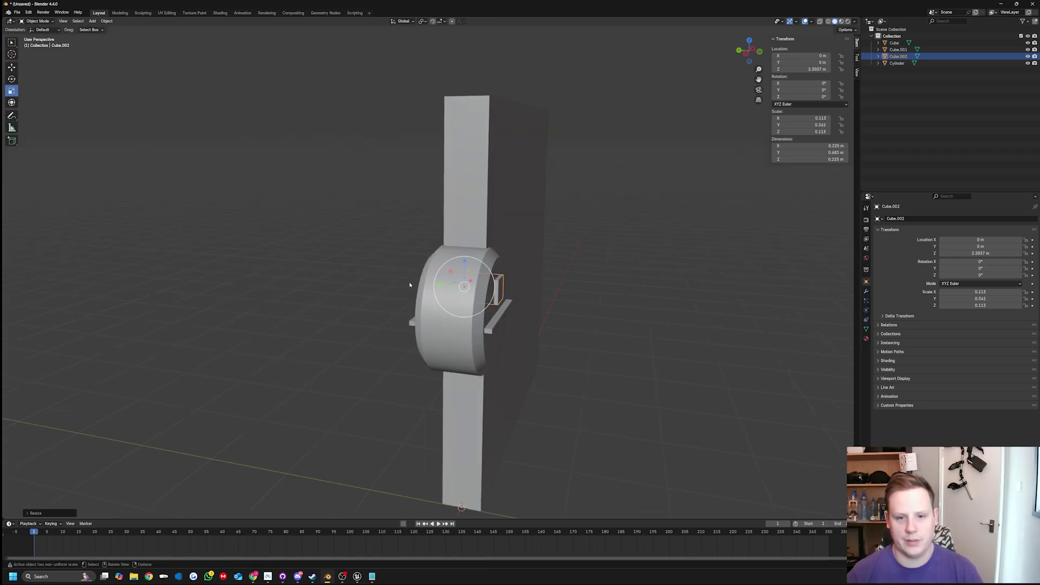
pyautogui.press('KP_Decimal')
# Bevel the outer edges of the small block slightly
pyautogui.press('Tab')
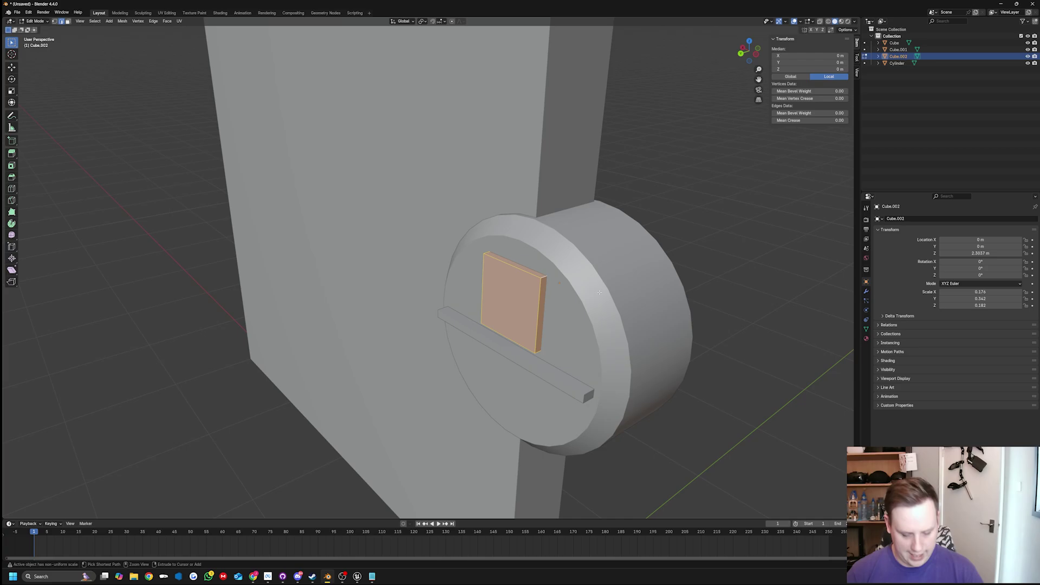
pyautogui.hotkey('ctrl', 'b')
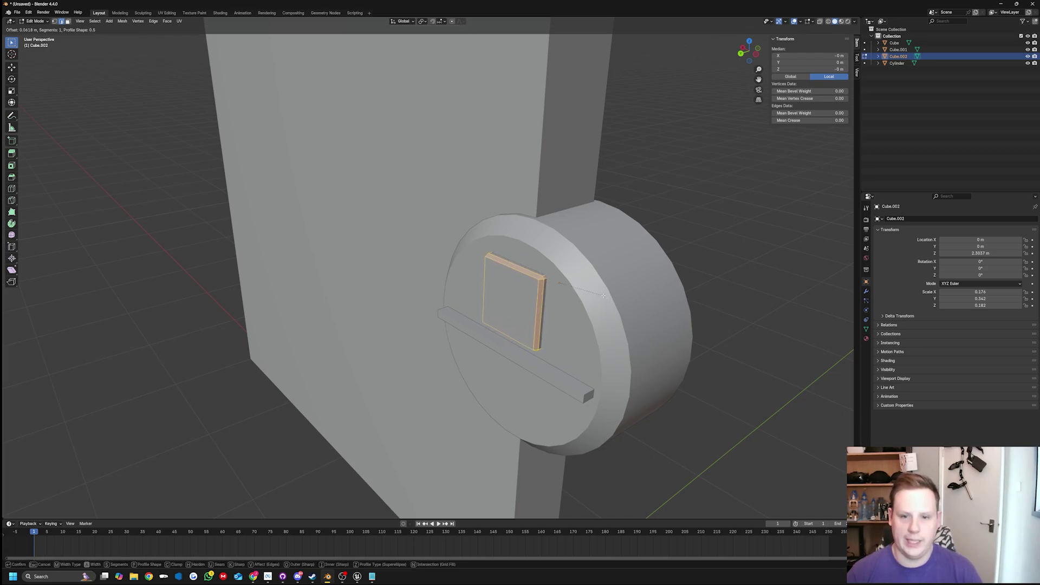
pyautogui.click(603, 295)
# Inset the block's outward-facing square faces to leave a narrow frame around them
pyautogui.moveTo(586, 395); pyautogui.dragTo(522, 325, button='middle')
pyautogui.click(523, 325)
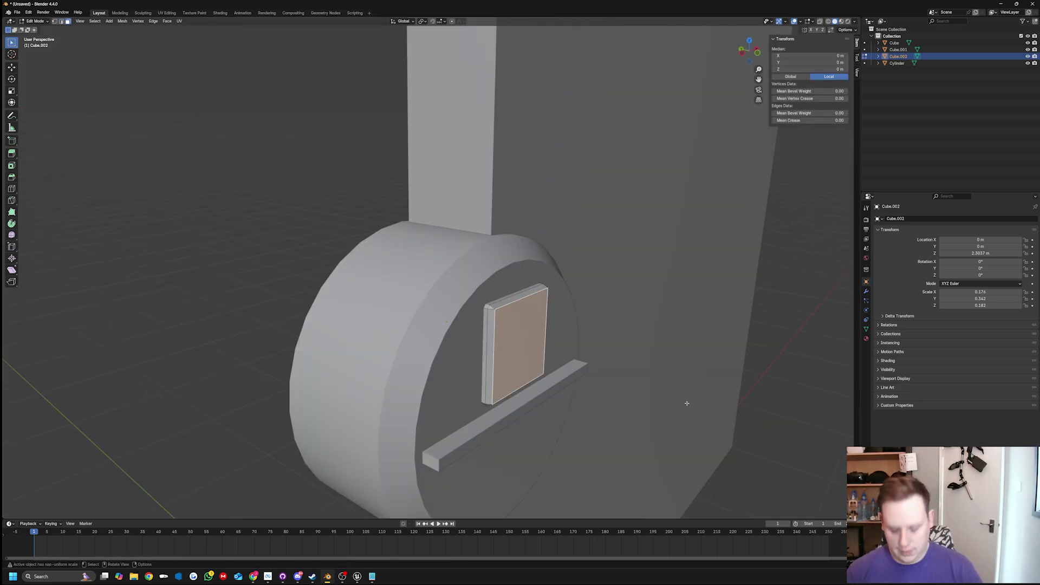
pyautogui.press('i')
pyautogui.click(697, 410)
# Extrude the inset faces in place and scale them along Y to about 0.93 to recess them into the block
pyautogui.press('e')
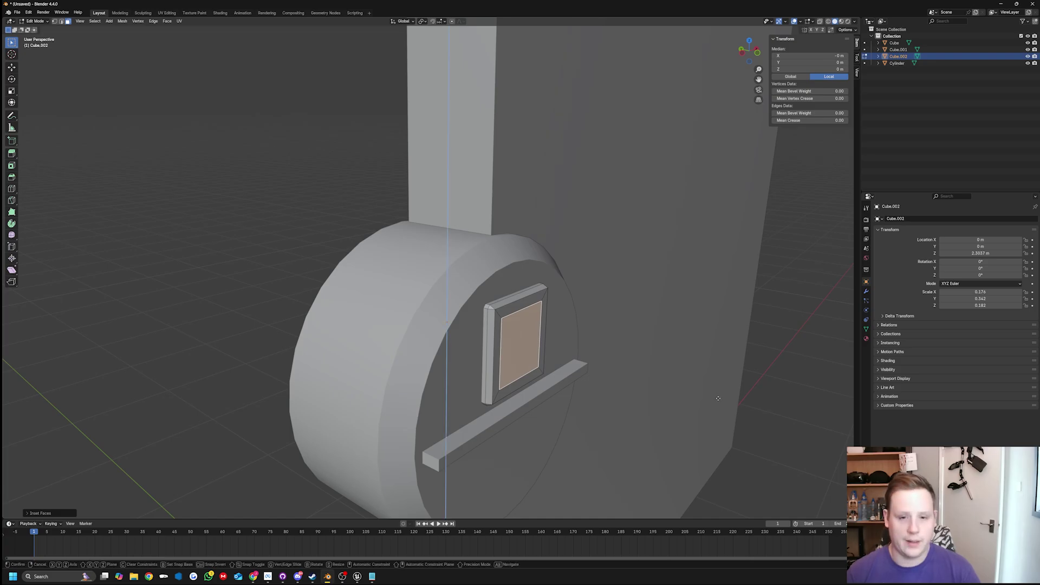
pyautogui.rightClick(150, 140)
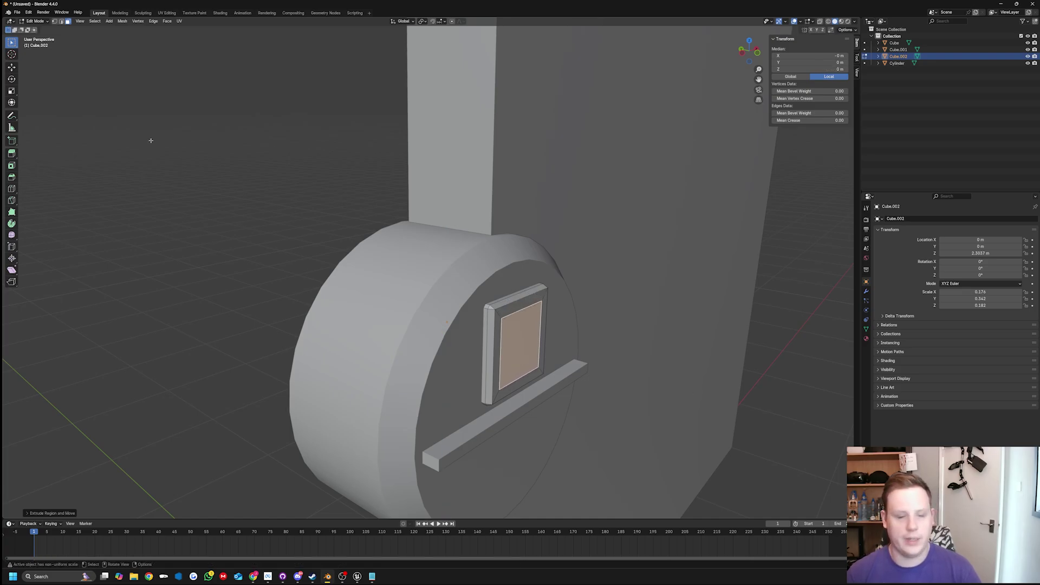
pyautogui.click(12, 91)
pyautogui.press('s')
pyautogui.press('y')
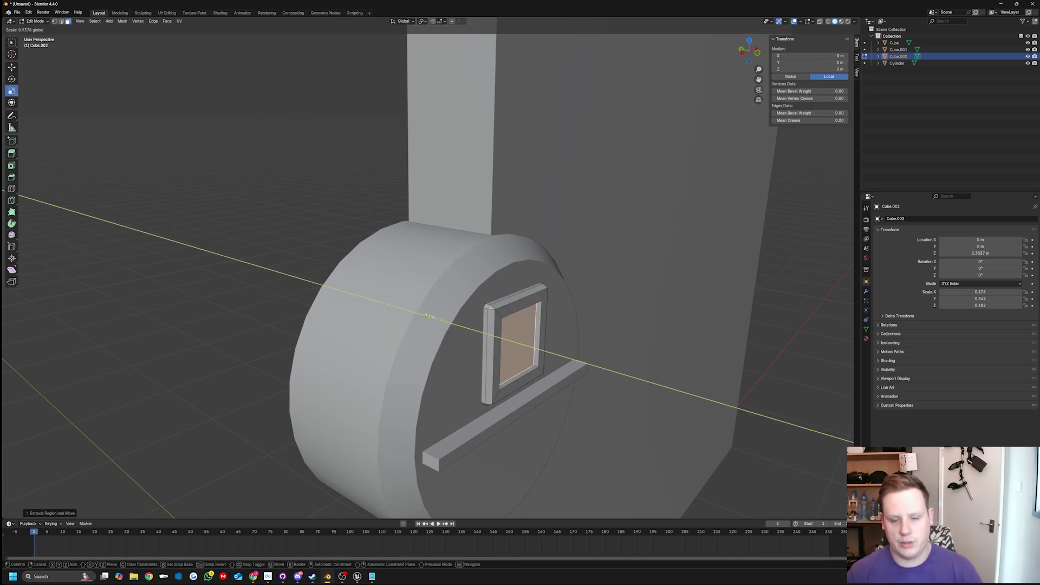
pyautogui.click(487, 357)
pyautogui.moveTo(487, 357); pyautogui.dragTo(609, 316, button='middle')
pyautogui.scroll(-6, 610, 316)
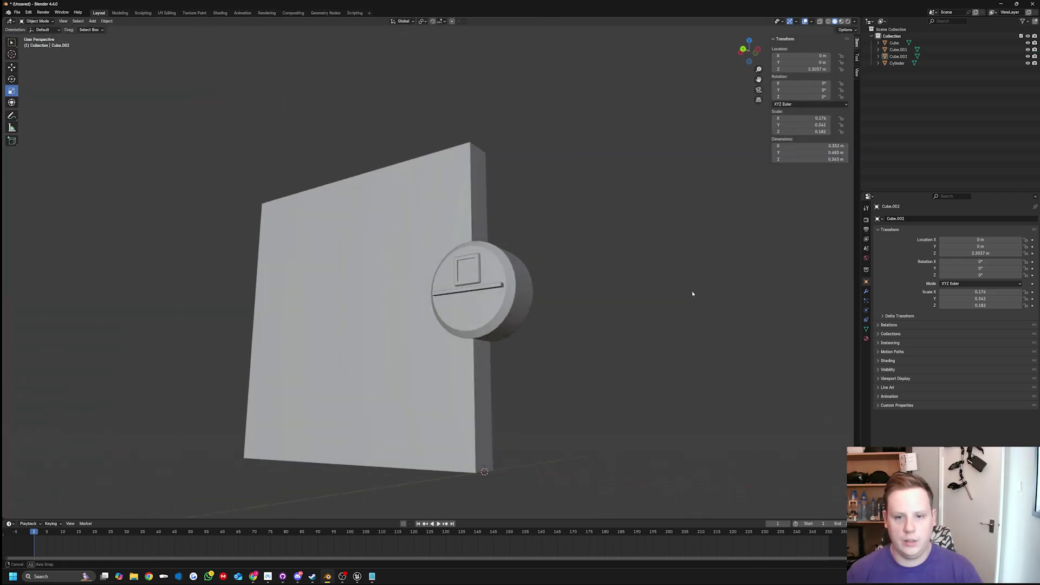
pyautogui.moveTo(692, 290); pyautogui.dragTo(544, 316, button='middle')
pyautogui.press('Tab')
# Join the thin slab and the framed block into the cylinder as one object
pyautogui.click(510, 296)
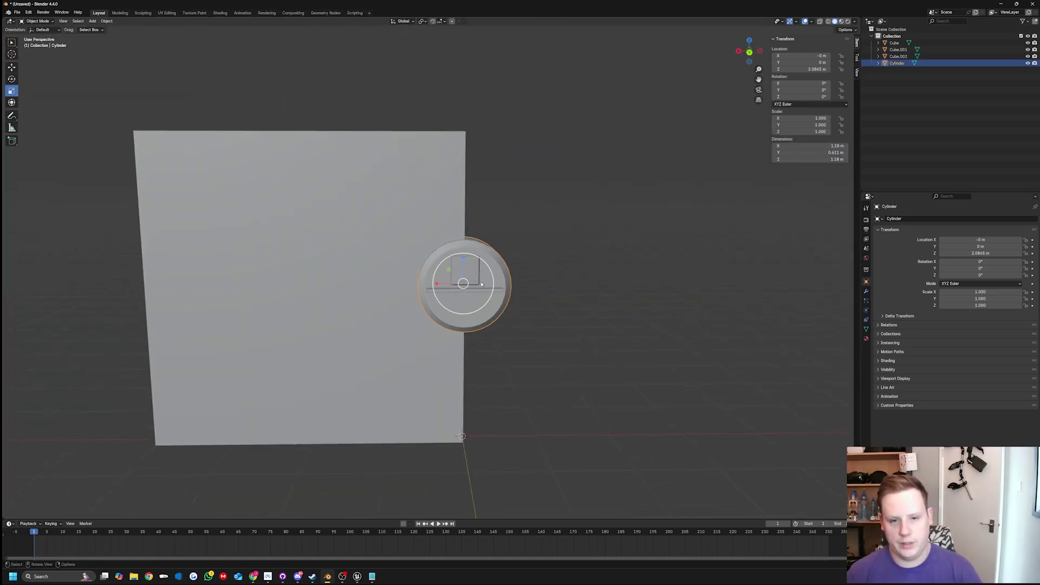
pyautogui.keyDown('shift'); pyautogui.click(476, 284); pyautogui.keyUp('shift')
pyautogui.scroll(4, 477, 284)
pyautogui.keyDown('shift'); pyautogui.click(477, 289); pyautogui.keyUp('shift')
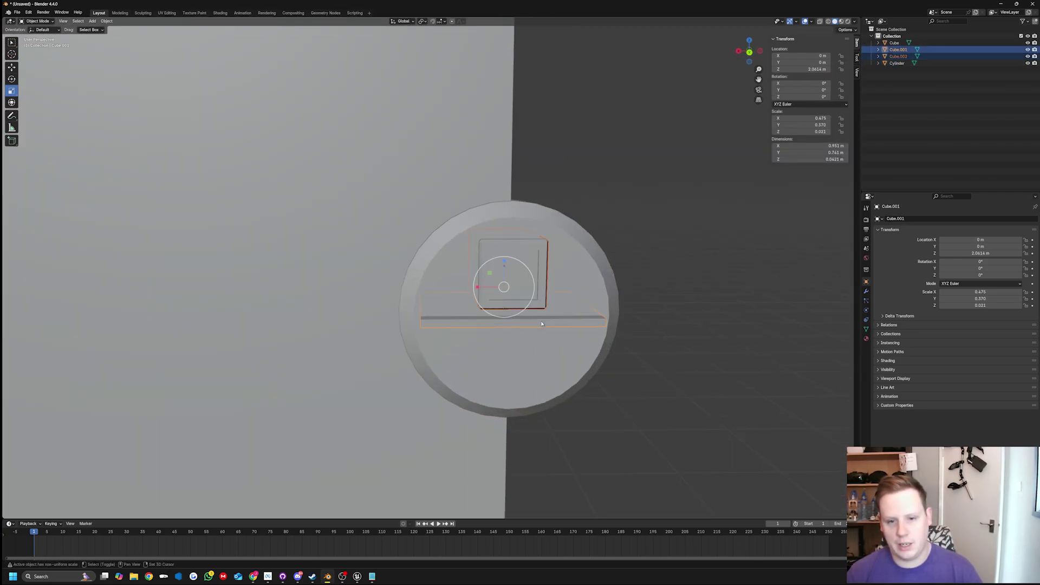
pyautogui.keyDown('shift'); pyautogui.click(502, 272); pyautogui.keyUp('shift')
pyautogui.rightClick(601, 279)
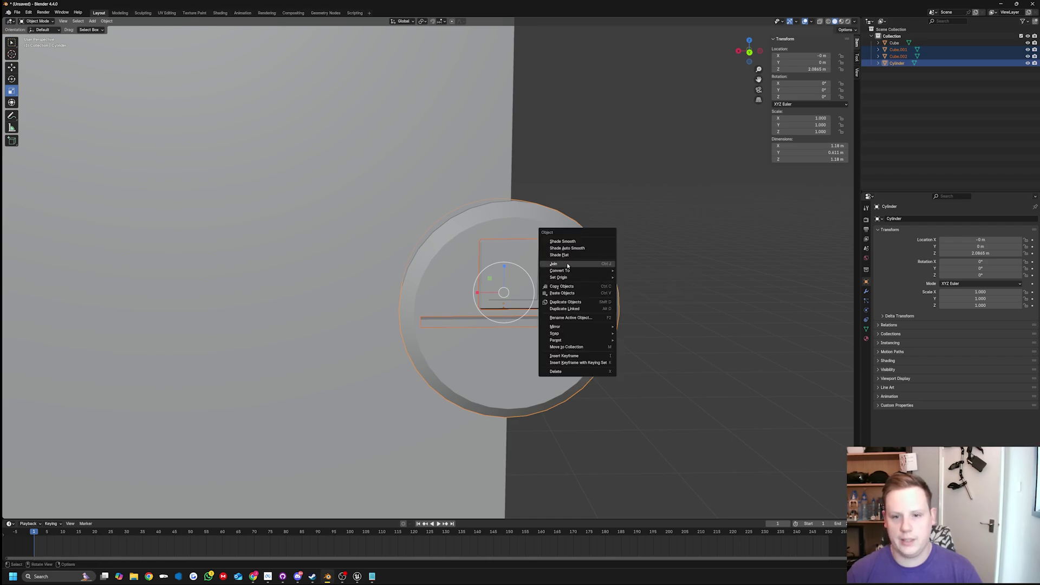
pyautogui.hotkey('ctrl', 'j')
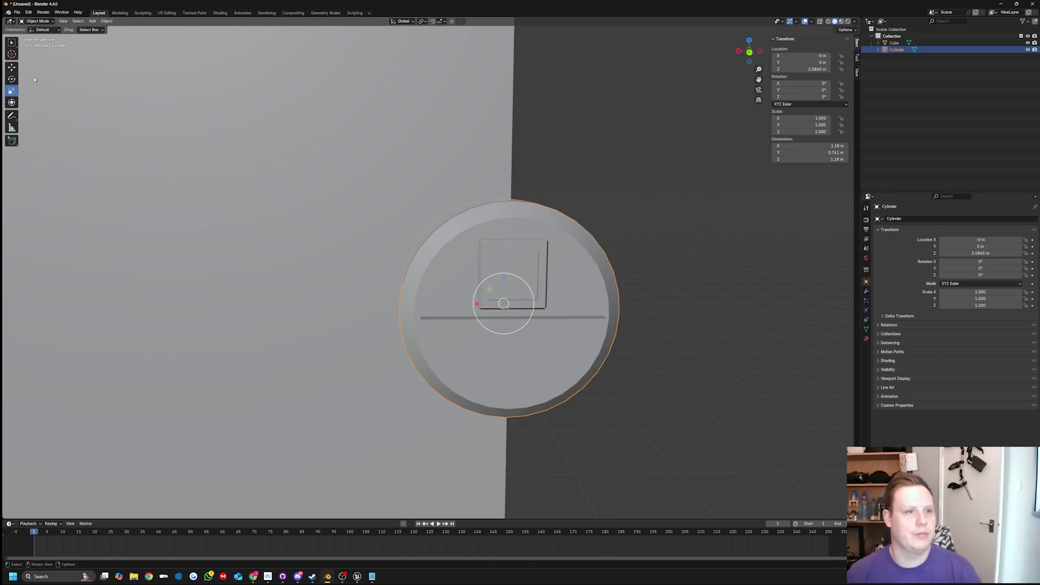
# Try rotating the joined centre piece about its own origin
pyautogui.click(11, 79)
pyautogui.moveTo(525, 282)
pyautogui.mouseDown()
pyautogui.moveTo(542, 330)
pyautogui.moveTo(766, 295)
pyautogui.moveTo(541, 260)
pyautogui.moveTo(491, 287)
pyautogui.moveTo(505, 279)
pyautogui.mouseUp()
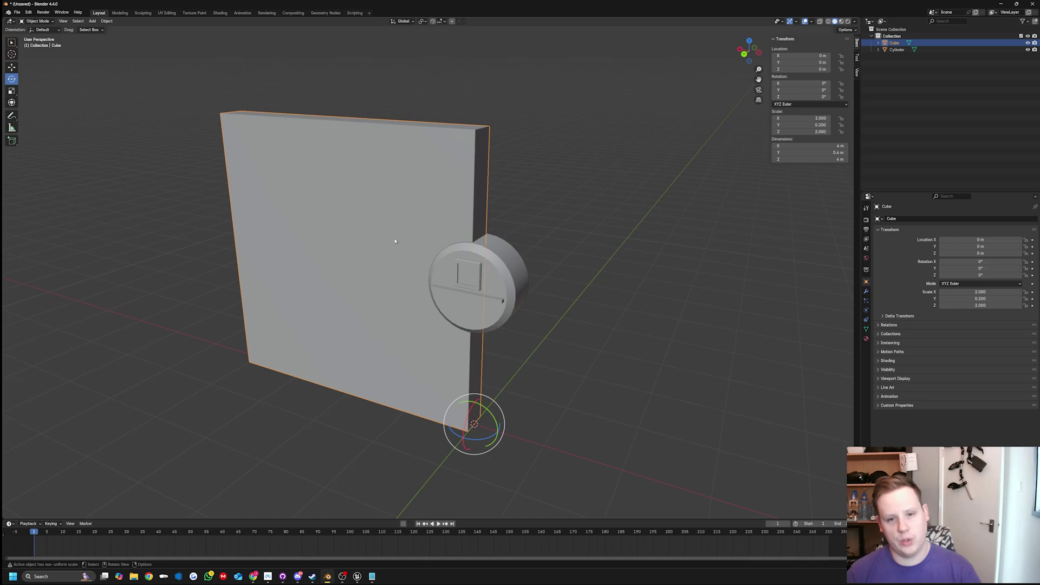
# Select the two vertical edges of the door panel's end face beside the cylinder
pyautogui.moveTo(491, 309); pyautogui.dragTo(464, 244, button='middle')
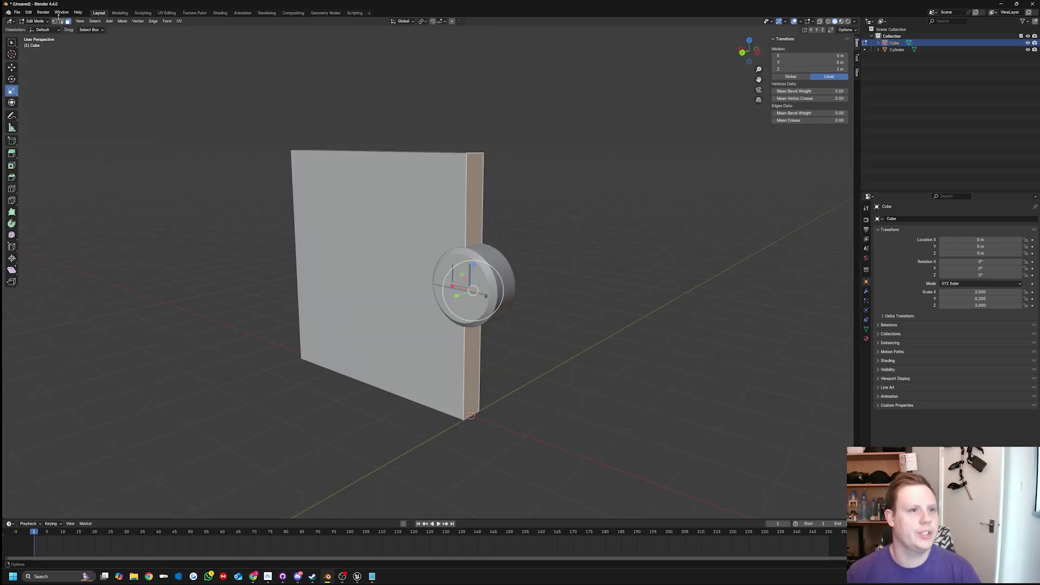
pyautogui.click(61, 22)
pyautogui.click(558, 234)
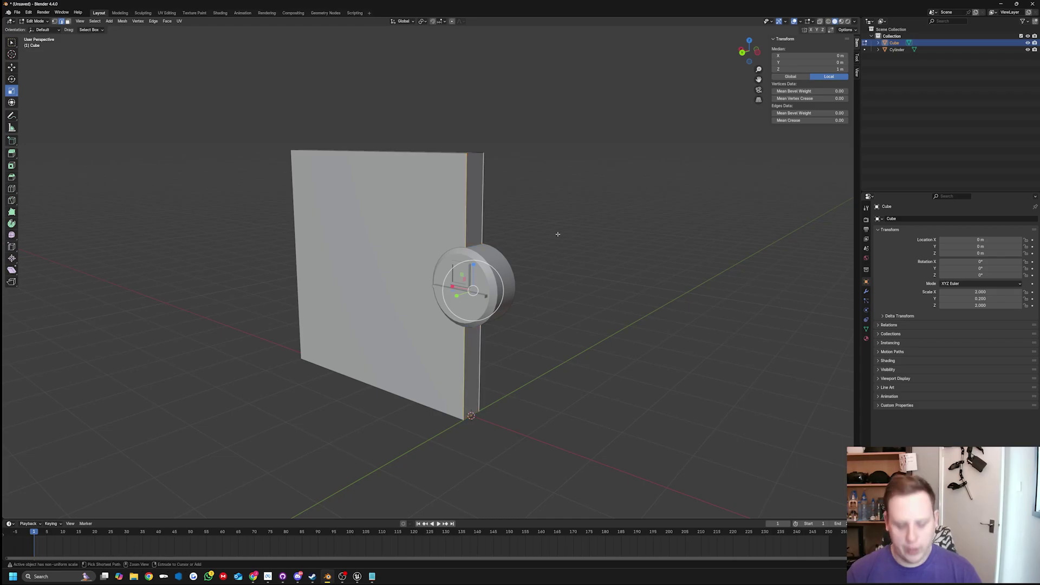
pyautogui.press('Tab')
# Apply the scale of the door panel
pyautogui.moveTo(569, 241); pyautogui.dragTo(546, 240, button='middle')
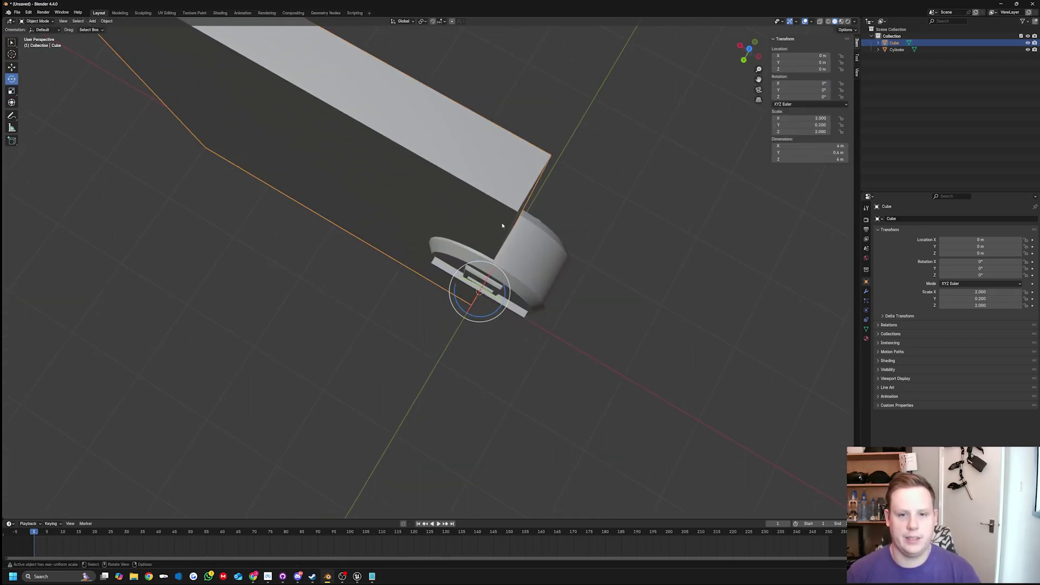
pyautogui.hotkey('ctrl', 'a')
pyautogui.click(493, 200)
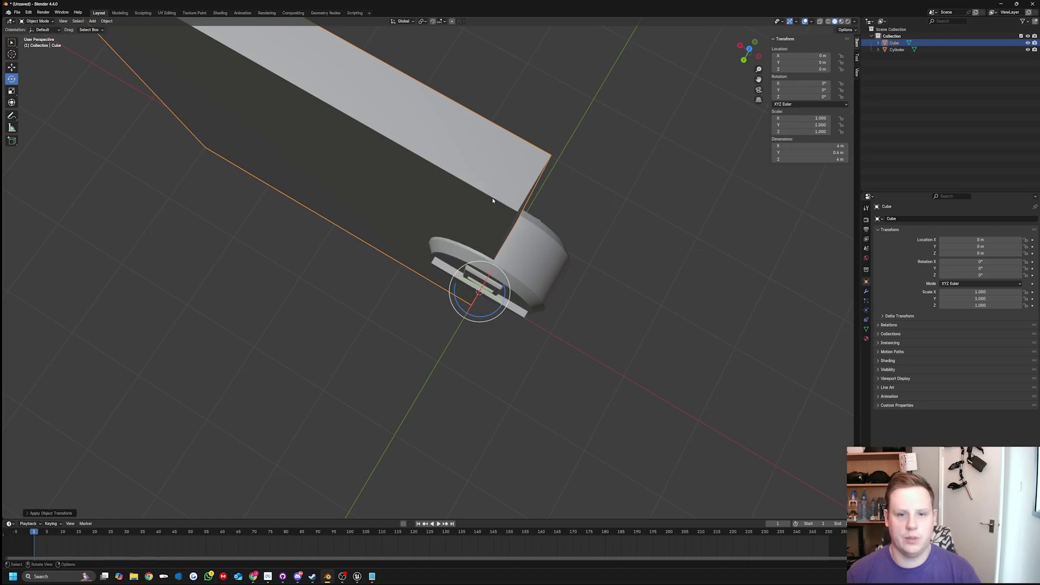
pyautogui.moveTo(492, 198)
pyautogui.mouseDown(button='middle')
pyautogui.moveTo(567, 201)
pyautogui.moveTo(494, 184)
pyautogui.mouseUp(button='middle')
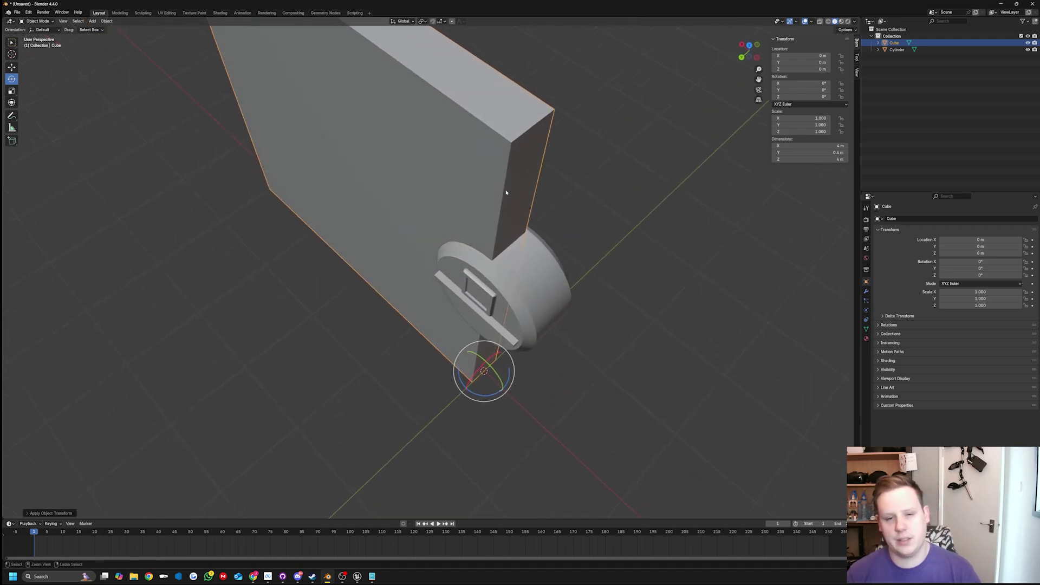
pyautogui.hotkey('ctrl', 'a')
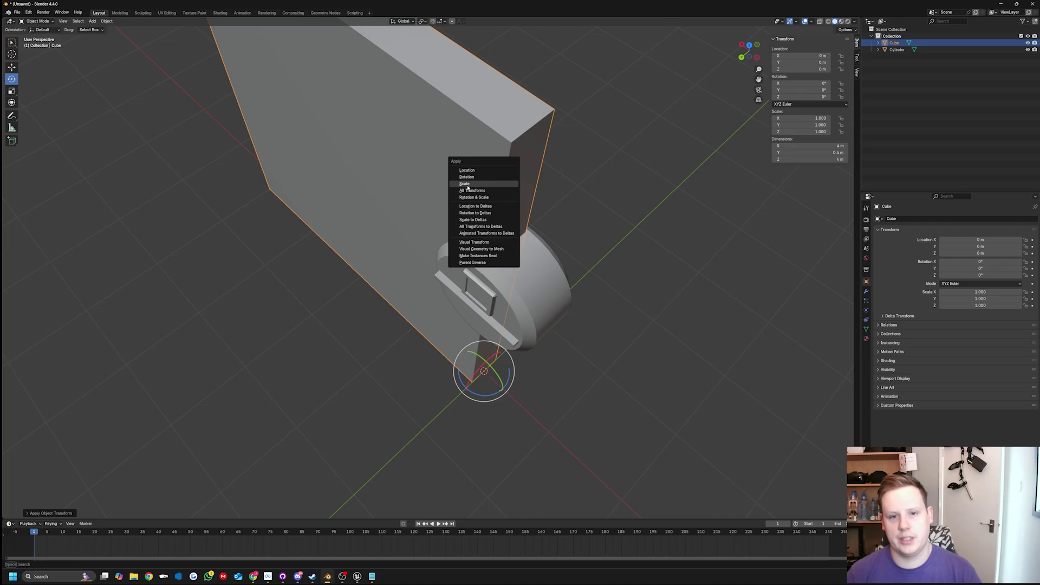
pyautogui.click(466, 184)
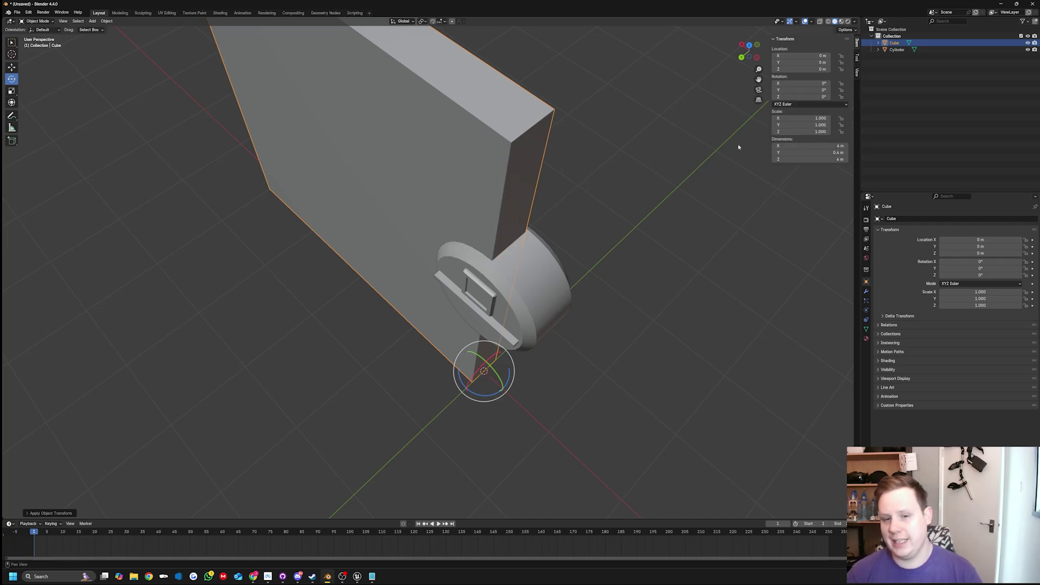
# Bevel the two vertical edges at the door panel's cylinder end with an offset of about 0.063 m
pyautogui.press('Tab')
pyautogui.hotkey('ctrl', 'b')
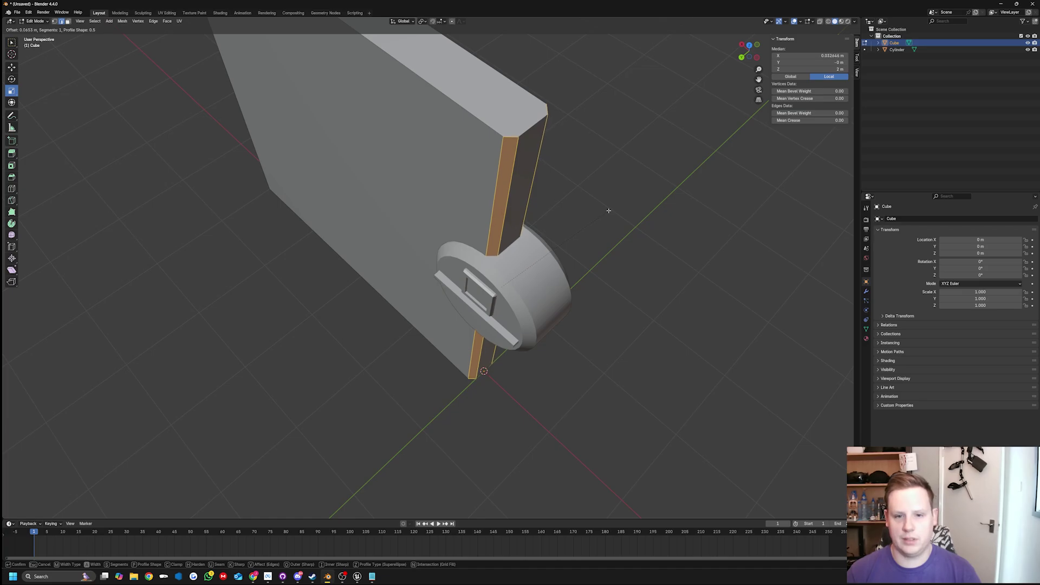
pyautogui.click(608, 210)
pyautogui.press('Tab')
pyautogui.moveTo(594, 176)
pyautogui.mouseDown(button='middle')
pyautogui.moveTo(588, 209)
pyautogui.moveTo(630, 151)
pyautogui.moveTo(620, 164)
pyautogui.moveTo(639, 186)
pyautogui.moveTo(611, 176)
pyautogui.mouseUp(button='middle')
pyautogui.click(598, 301)
pyautogui.moveTo(597, 301); pyautogui.dragTo(593, 340, button='middle')
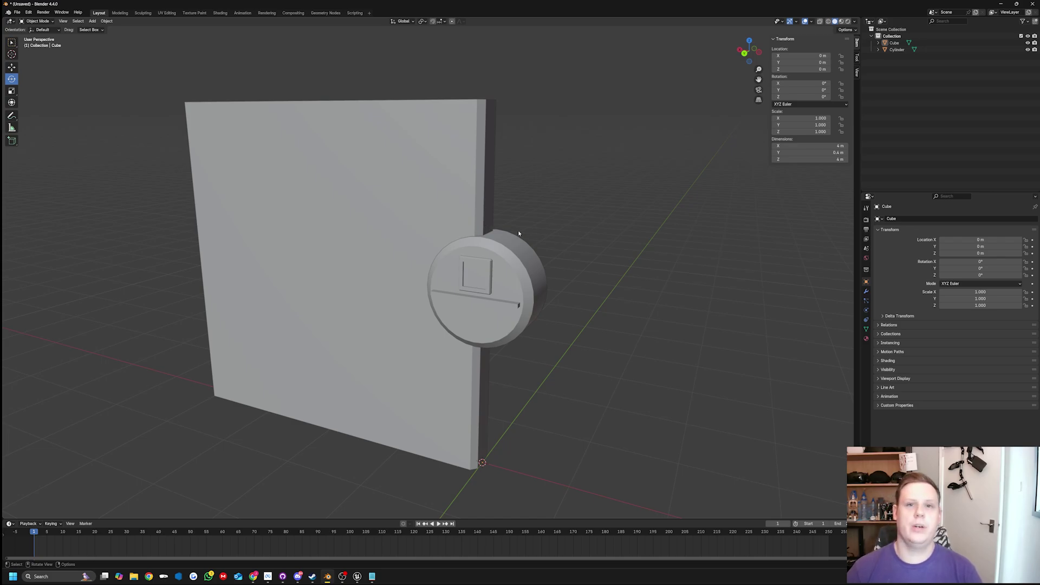
# Rename the round centre piece object to SM_DoorCenterPiece
pyautogui.moveTo(529, 202); pyautogui.dragTo(527, 220, button='middle')
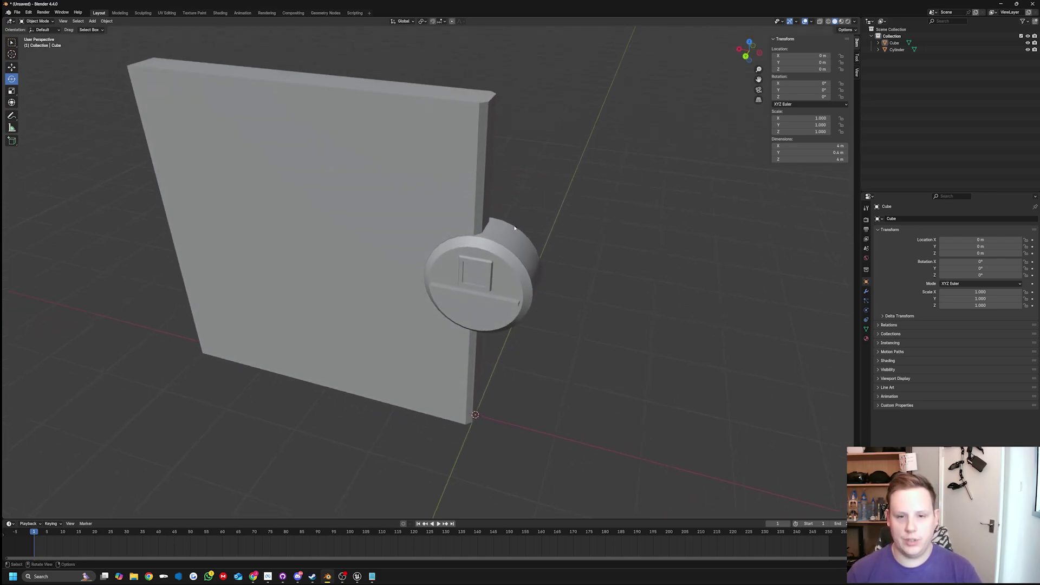
pyautogui.click(522, 280)
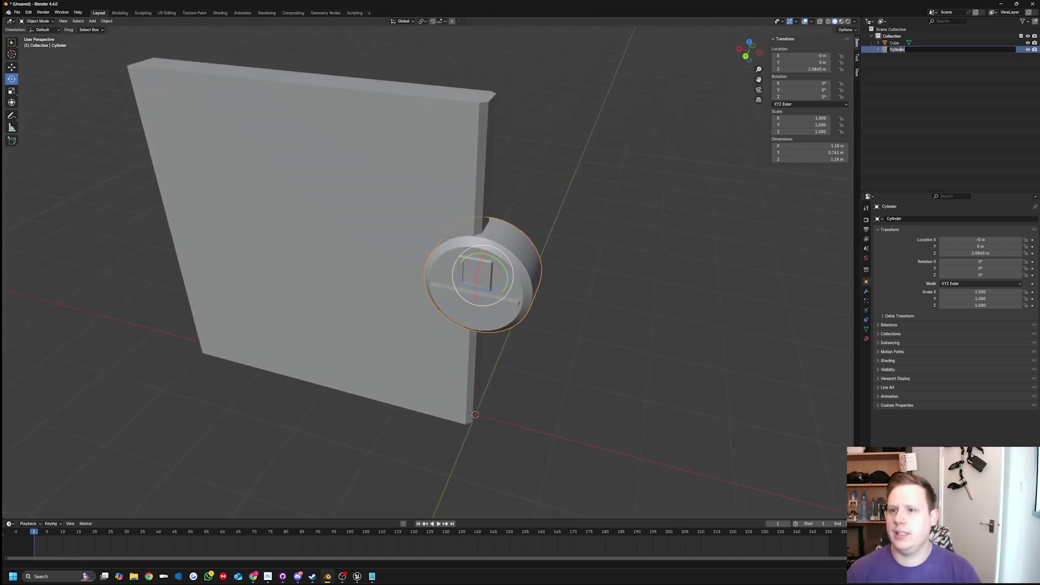
pyautogui.click(935, 50)
pyautogui.write('SM_Door')
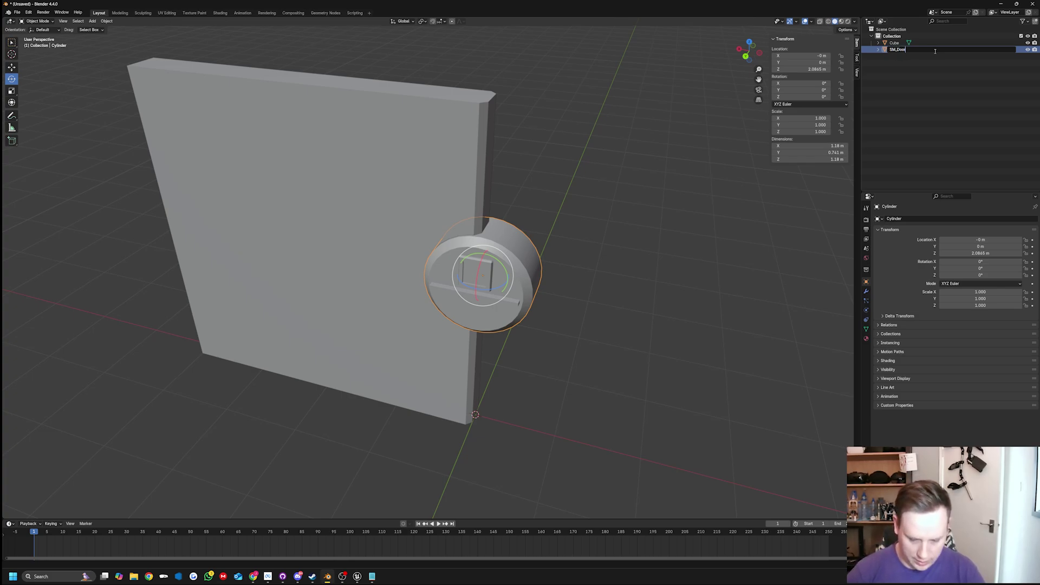
pyautogui.write('CenterPiece')
pyautogui.press('Return')
# Rename the door panel object to SM_Door
pyautogui.click(892, 44)
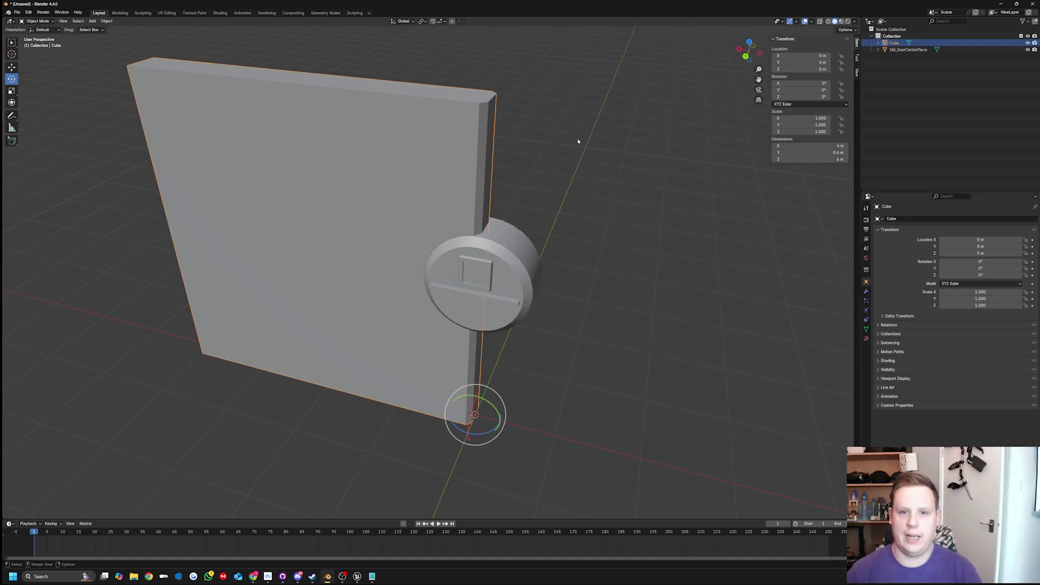
pyautogui.doubleClick(891, 43)
pyautogui.write('SM_')
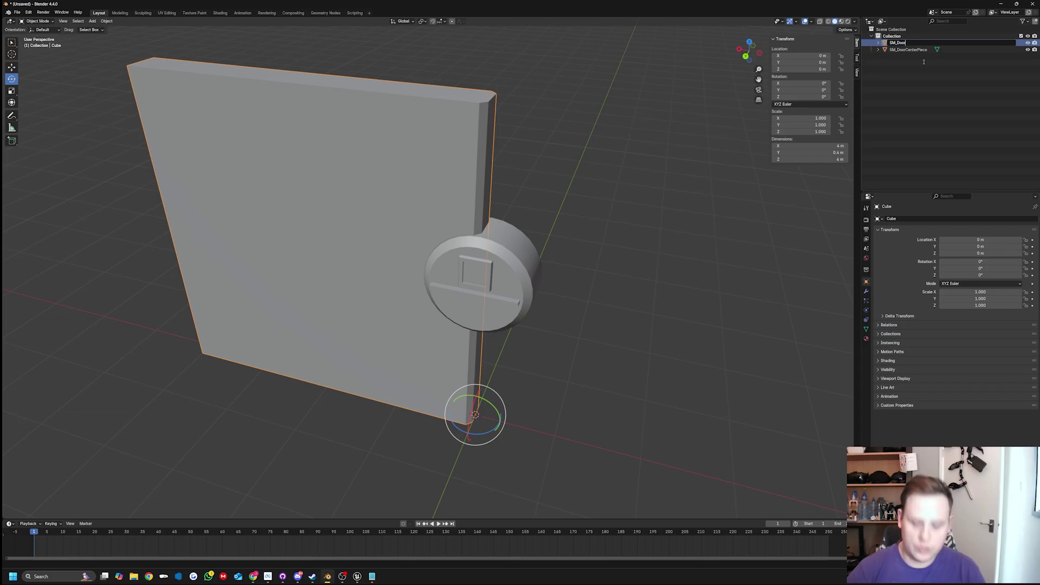
pyautogui.write('Door')
pyautogui.press('Return')
# Add a cube and move it onto the door's upper half, at about X 2.71 m and Z 2.79 m
pyautogui.moveTo(547, 265); pyautogui.dragTo(306, 274, button='middle')
pyautogui.click(307, 274)
pyautogui.moveTo(520, 277); pyautogui.dragTo(614, 313, button='middle')
pyautogui.hotkey('shift', 'a')
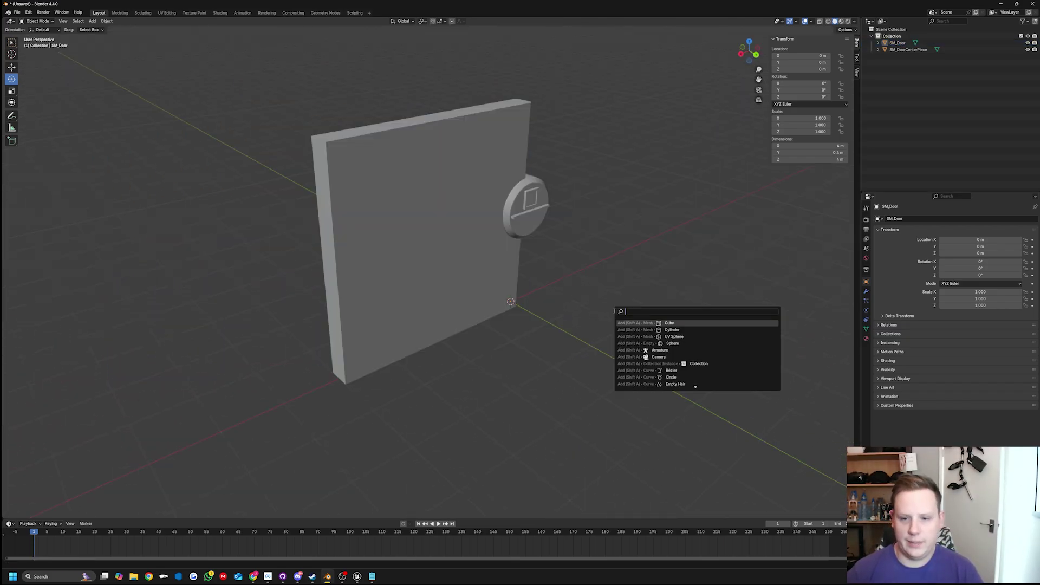
pyautogui.click(614, 313)
pyautogui.hotkey('shift', 'space')
pyautogui.press('g')
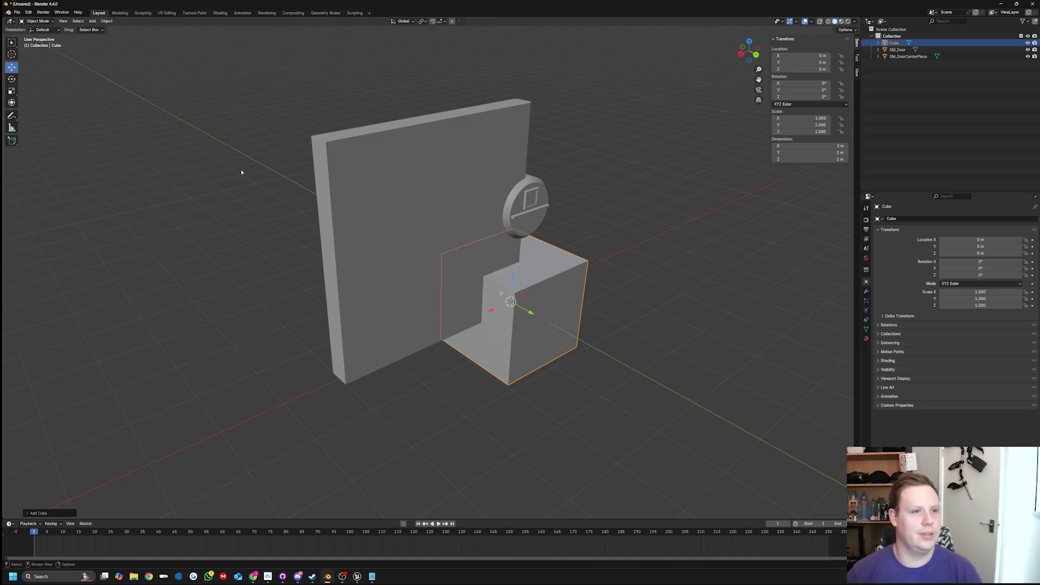
pyautogui.moveTo(503, 295); pyautogui.dragTo(392, 199)
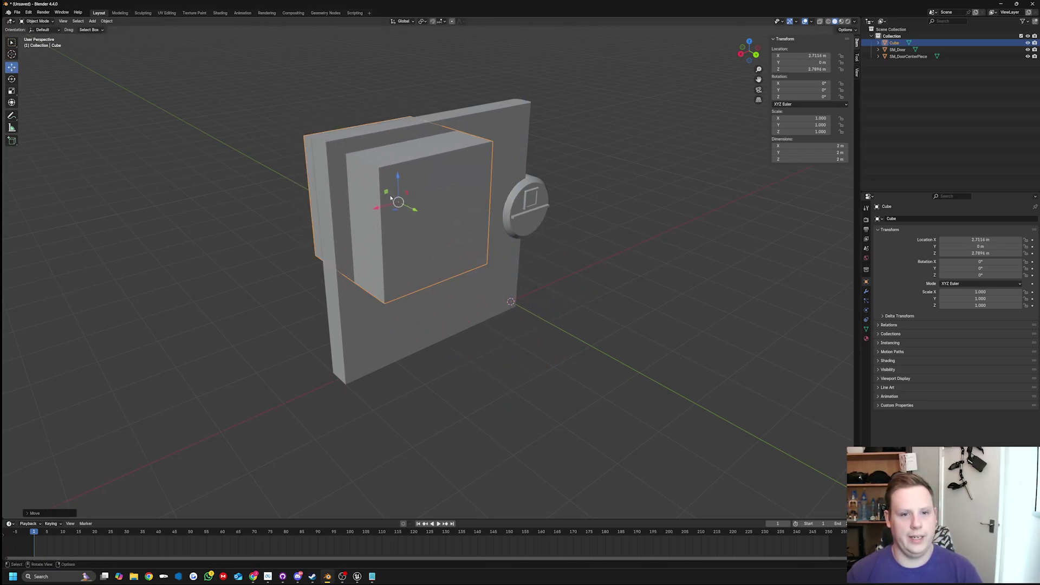
# Flatten the cube to a Y scale of about 0.295 and move it into the door's face at about Y 0.39 m
pyautogui.click(12, 90)
pyautogui.moveTo(414, 209)
pyautogui.mouseDown()
pyautogui.moveTo(391, 196)
pyautogui.moveTo(403, 201)
pyautogui.mouseUp()
pyautogui.click(11, 67)
pyautogui.scroll(1, 488, 108)
pyautogui.scroll(1, 457, 153)
pyautogui.moveTo(457, 153); pyautogui.dragTo(471, 174, button='middle')
pyautogui.moveTo(476, 174); pyautogui.dragTo(493, 174)
pyautogui.moveTo(493, 174); pyautogui.dragTo(472, 201, button='middle')
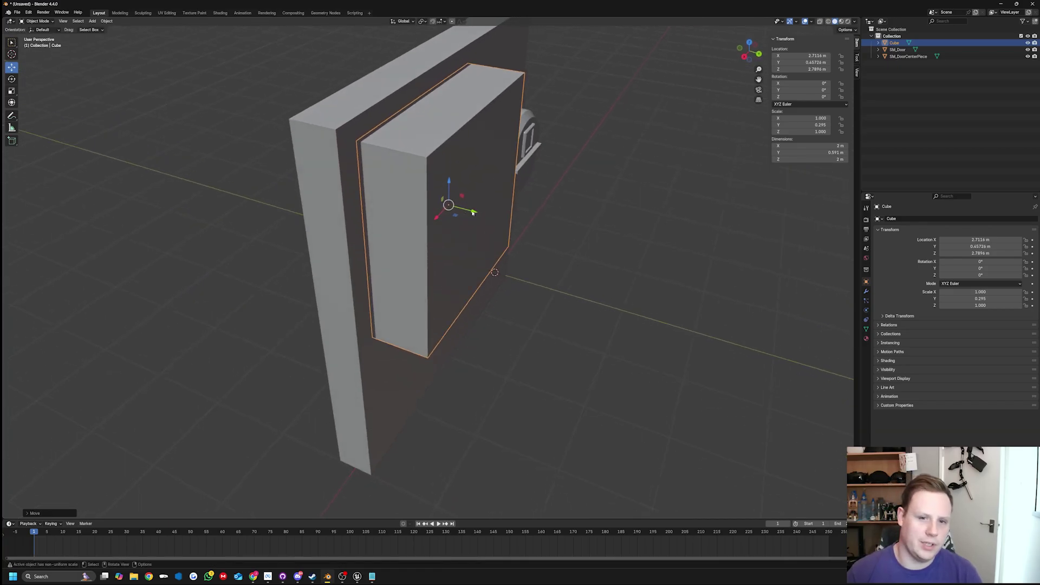
pyautogui.moveTo(472, 213); pyautogui.dragTo(444, 205)
# Bevel the flattened cube's four corner edges that run through its thickness
pyautogui.press('Tab')
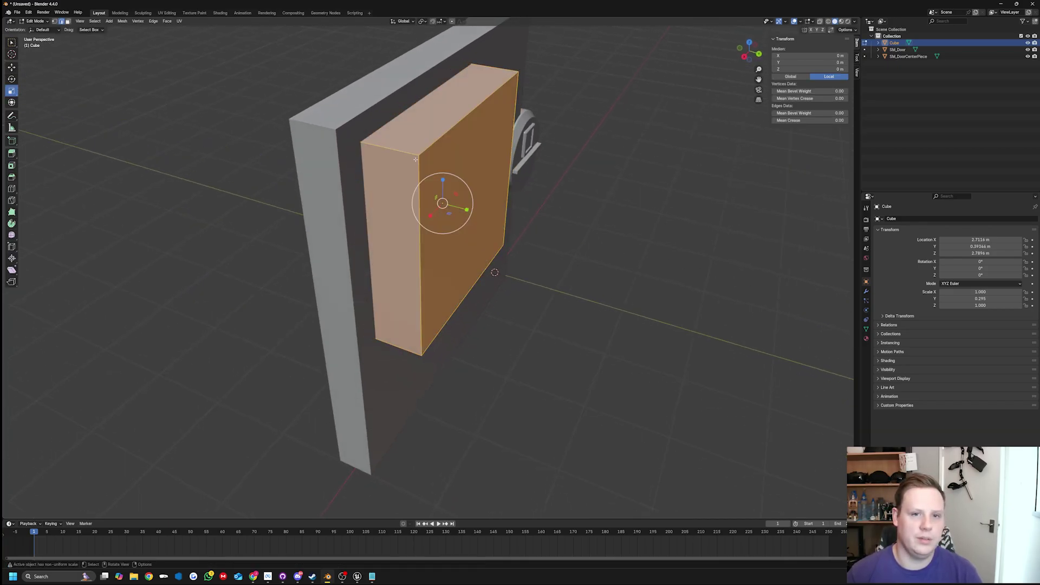
pyautogui.moveTo(20, 66); pyautogui.dragTo(432, 91, button='middle')
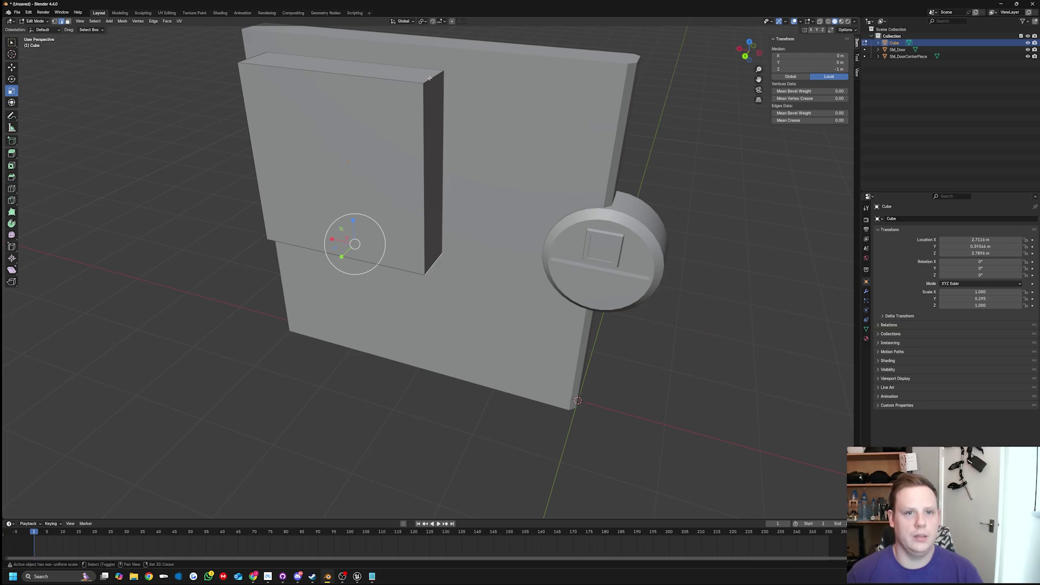
pyautogui.keyDown('shift'); pyautogui.click(430, 87); pyautogui.keyUp('shift')
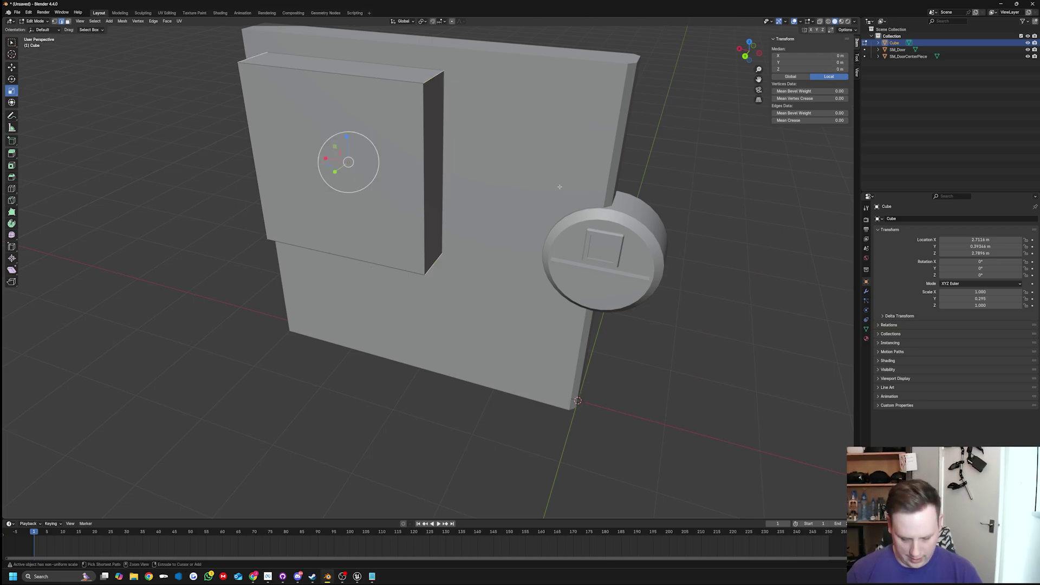
pyautogui.hotkey('ctrl', 'b')
pyautogui.moveTo(515, 176); pyautogui.dragTo(433, 182, button='middle')
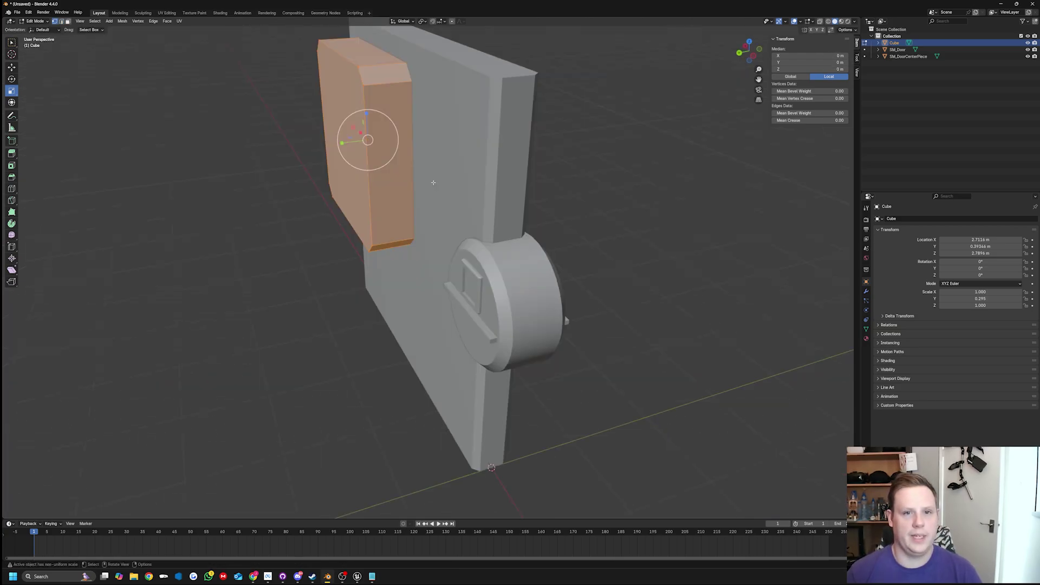
# Duplicate the bevelled block within the same mesh and place the copy beside it, toward the centre piece
pyautogui.hotkey('shift', 'space')
pyautogui.press('g')
pyautogui.moveTo(342, 142); pyautogui.dragTo(427, 137, button='middle')
pyautogui.hotkey('shift', 'd')
pyautogui.rightClick(453, 137)
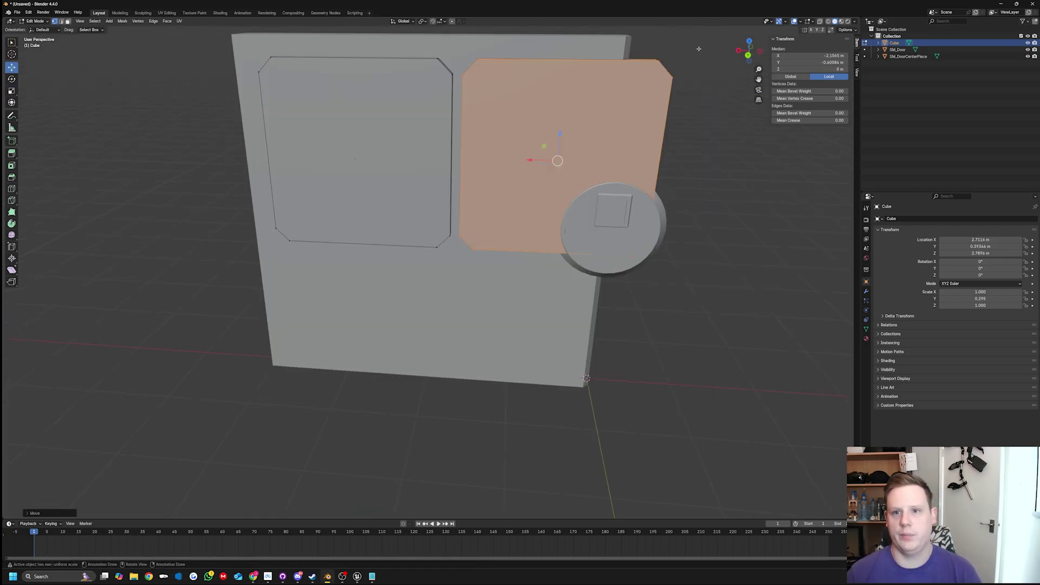
# Narrow the duplicated block by moving its centre-piece side inward along X, clear of the round piece
pyautogui.moveTo(699, 48); pyautogui.dragTo(600, 291)
pyautogui.hotkey('alt', 'z')
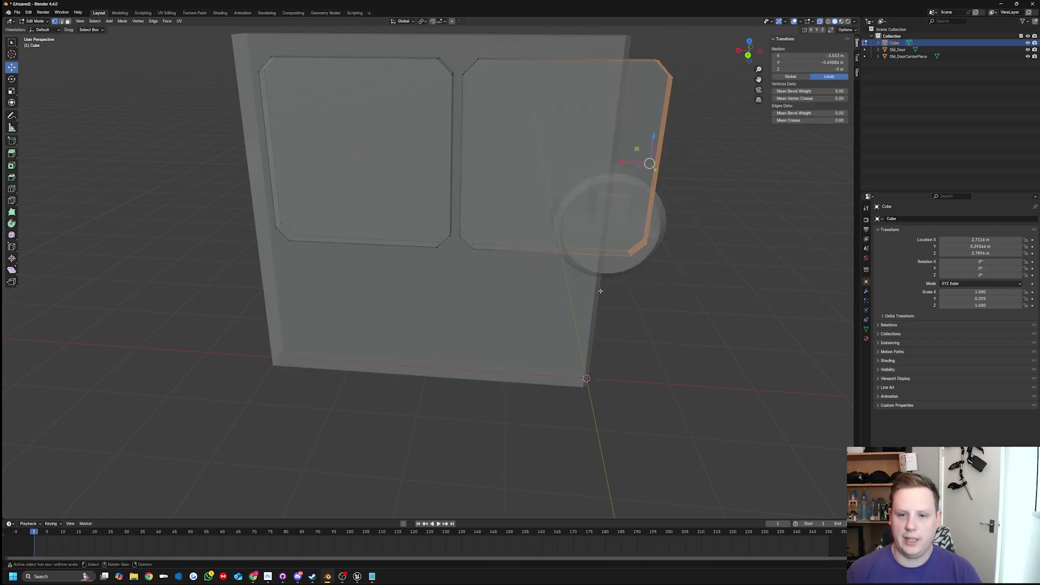
pyautogui.moveTo(621, 162); pyautogui.dragTo(507, 179)
pyautogui.click(690, 97)
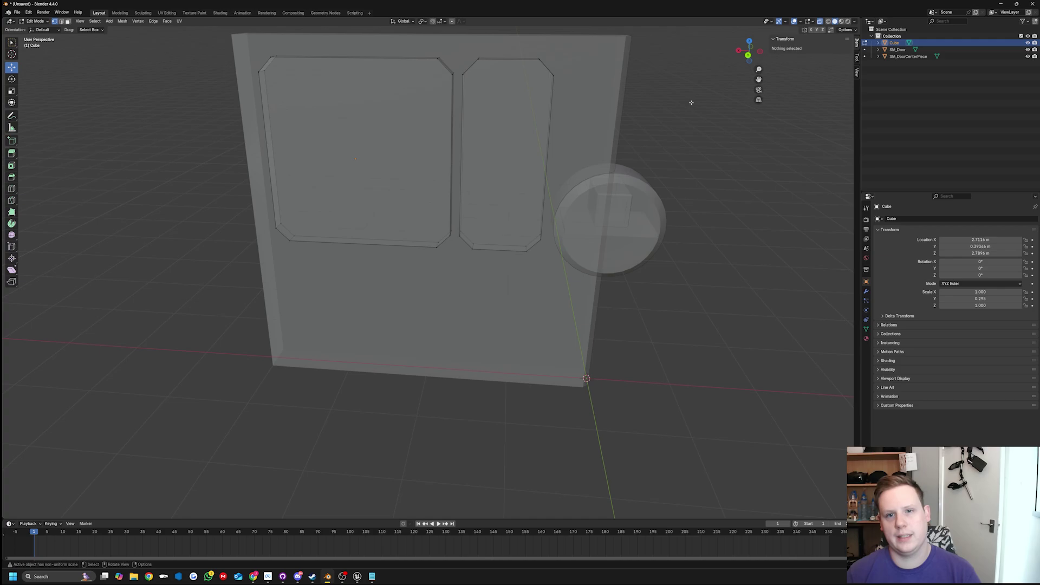
# Slant the narrow block's side by moving its upper corner vertices outward toward the door's edge
pyautogui.moveTo(588, 111); pyautogui.dragTo(582, 66)
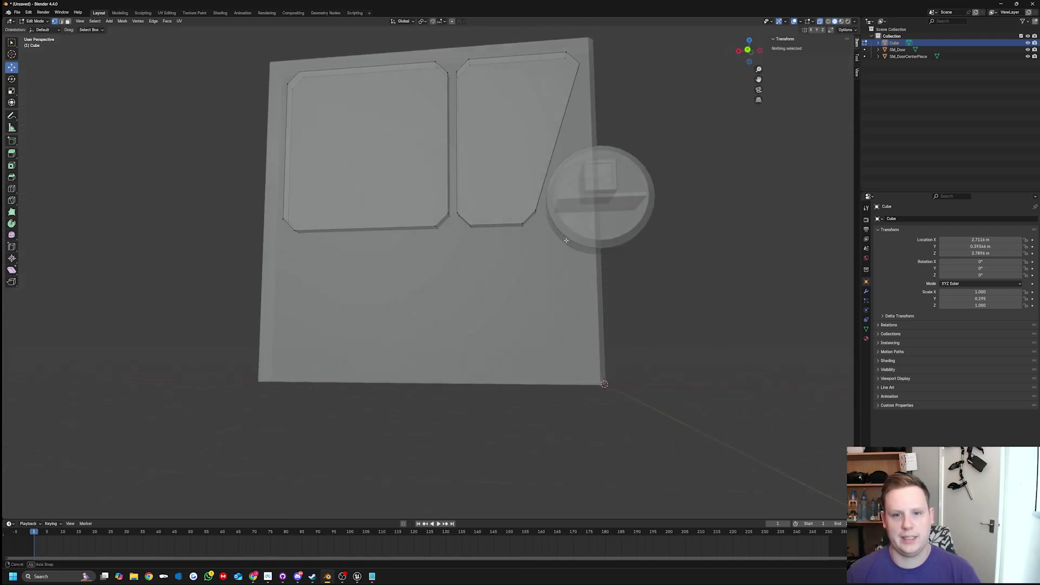
pyautogui.moveTo(564, 239); pyautogui.dragTo(534, 252, button='middle')
pyautogui.moveTo(459, 245); pyautogui.dragTo(405, 227)
pyautogui.moveTo(406, 227); pyautogui.dragTo(336, 227)
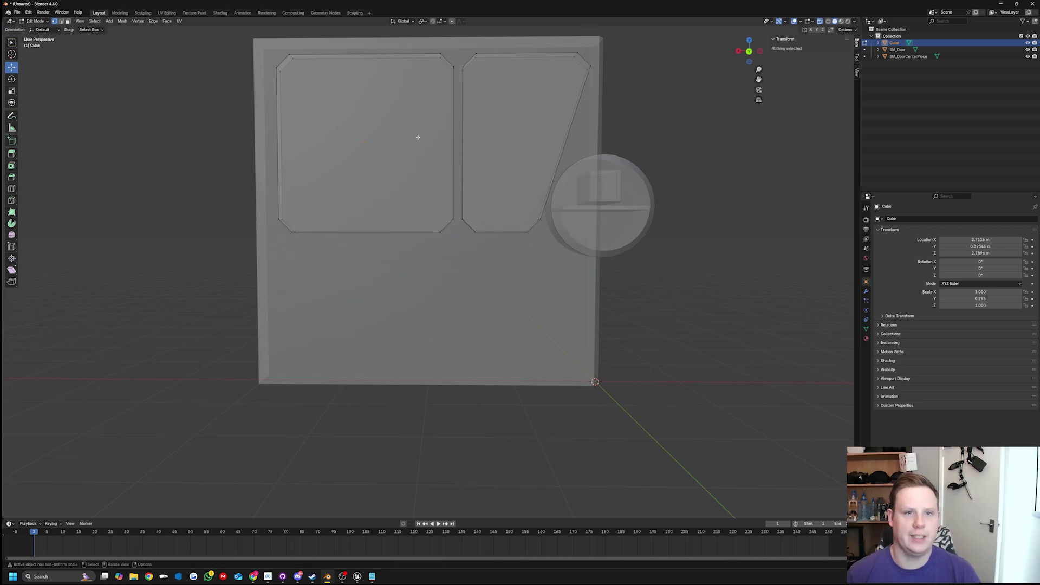
pyautogui.press('Tab')
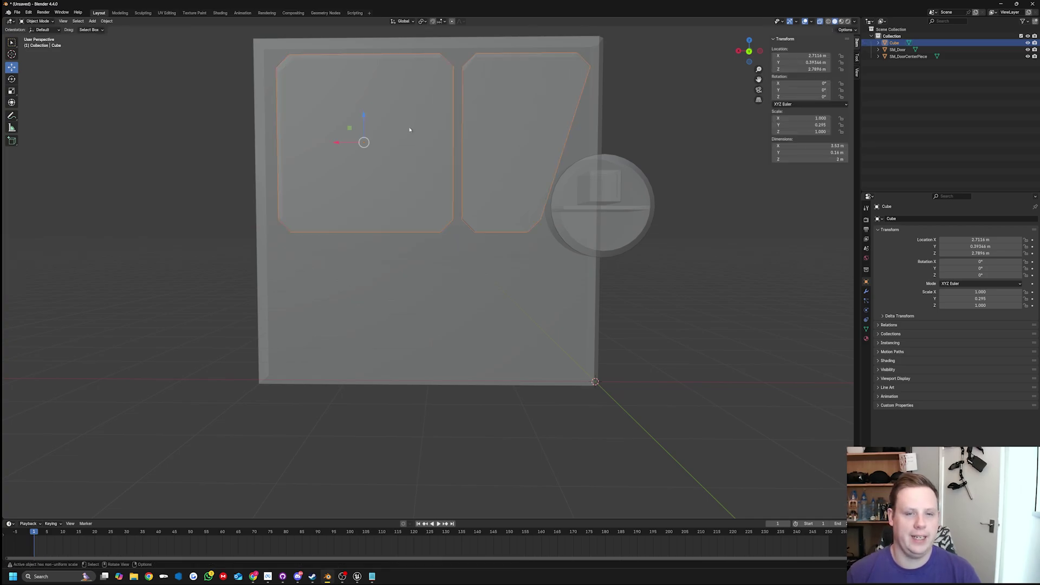
pyautogui.press('Tab')
# Duplicate the large upper block straight down along Z onto the lower part of the door
pyautogui.moveTo(480, 109); pyautogui.dragTo(454, 78, button='middle')
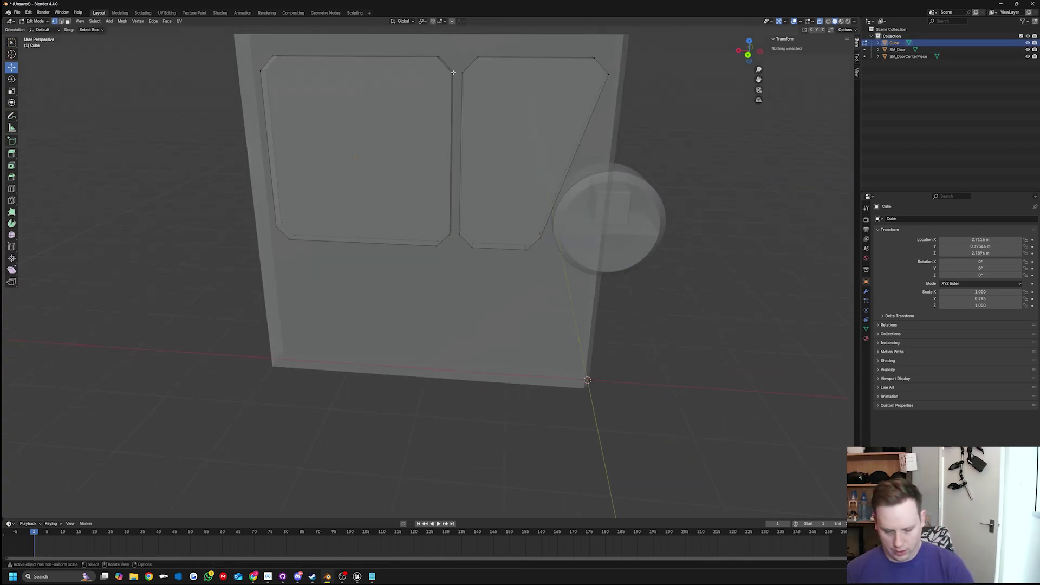
pyautogui.hotkey('ctrl', 'l')
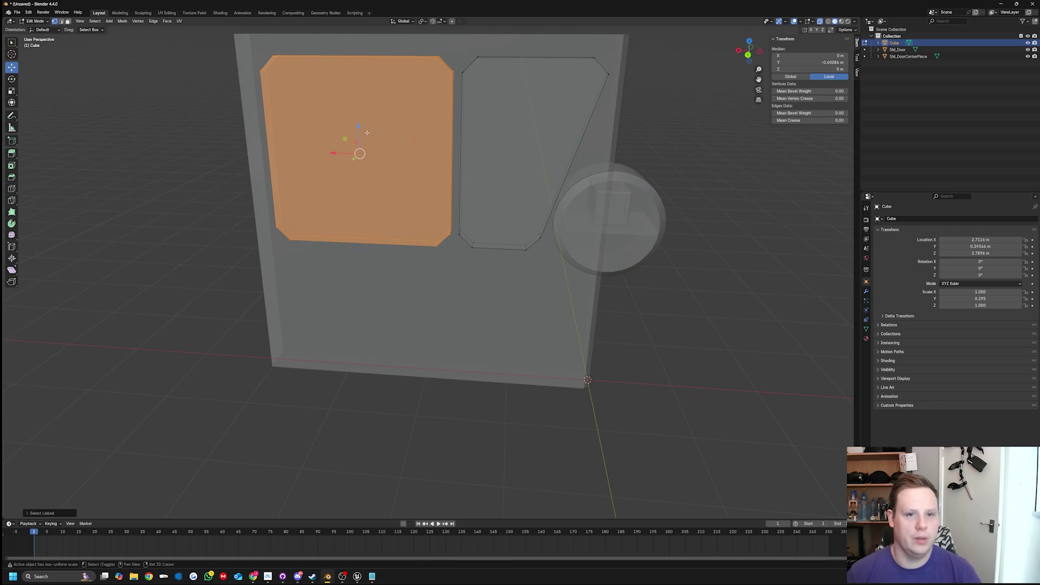
pyautogui.hotkey('shift', 'd')
pyautogui.press('z')
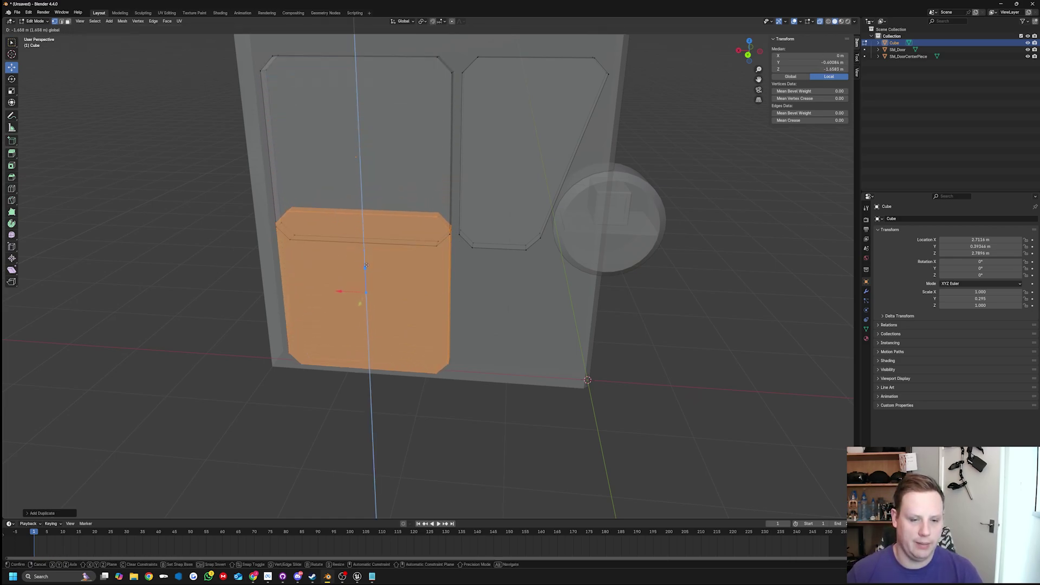
pyautogui.click(358, 206)
# Shorten the lower block by moving its upper vertices down along Z, leaving a gap beneath the upper blocks
pyautogui.moveTo(358, 206); pyautogui.dragTo(466, 201, button='middle')
pyautogui.moveTo(477, 198); pyautogui.dragTo(329, 229)
pyautogui.press('g')
pyautogui.press('z')
pyautogui.click(406, 237)
# Widen the lower block by moving its side vertices along X toward the door's centre-piece end
pyautogui.moveTo(406, 236)
pyautogui.mouseDown(button='middle')
pyautogui.moveTo(396, 238)
pyautogui.moveTo(423, 243)
pyautogui.mouseUp(button='middle')
pyautogui.moveTo(474, 248); pyautogui.dragTo(417, 370)
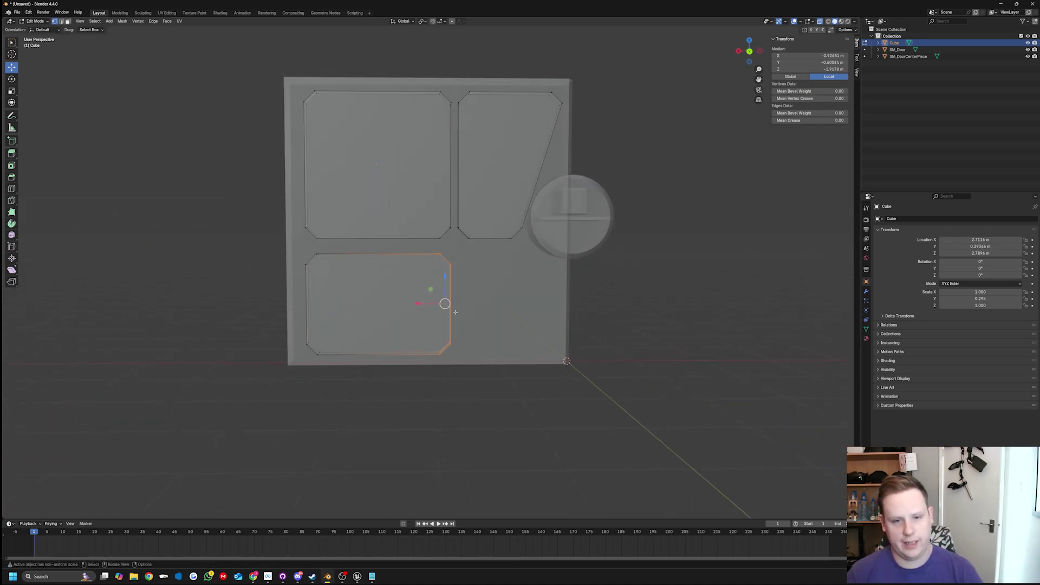
pyautogui.press('Tab')
pyautogui.moveTo(418, 306); pyautogui.dragTo(389, 254, button='middle')
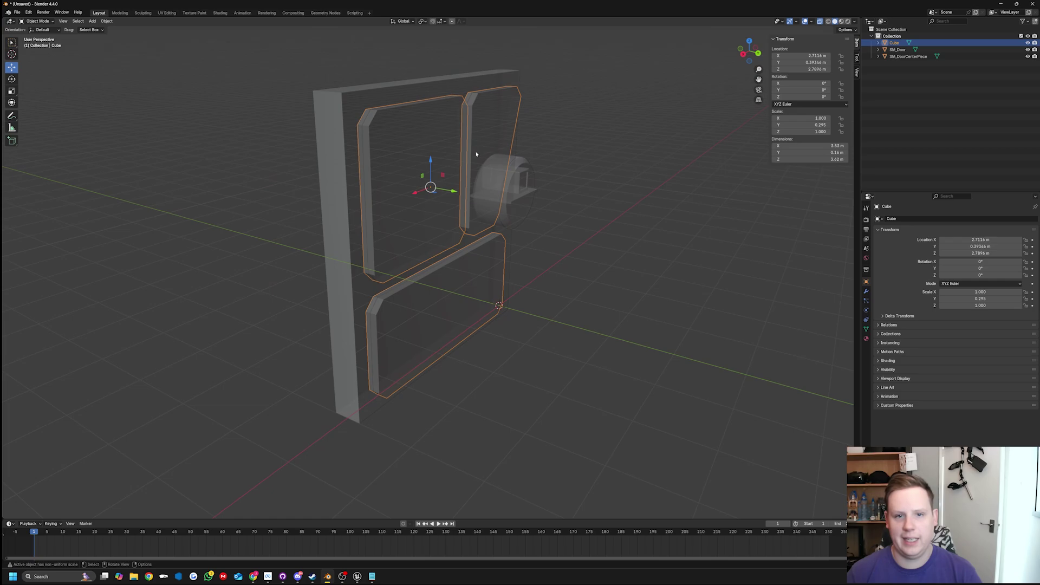
pyautogui.click(867, 291)
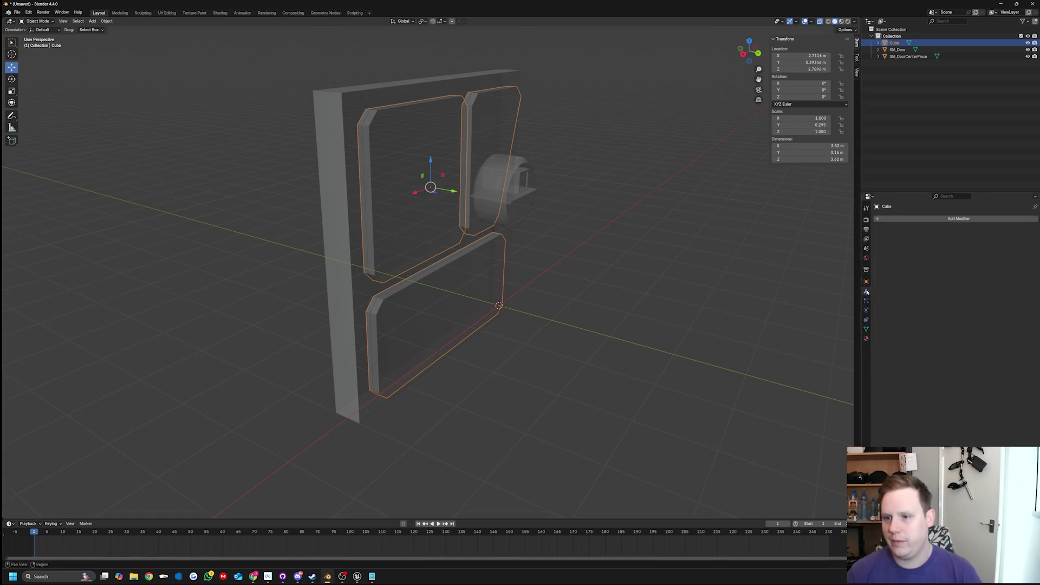
pyautogui.click(888, 219)
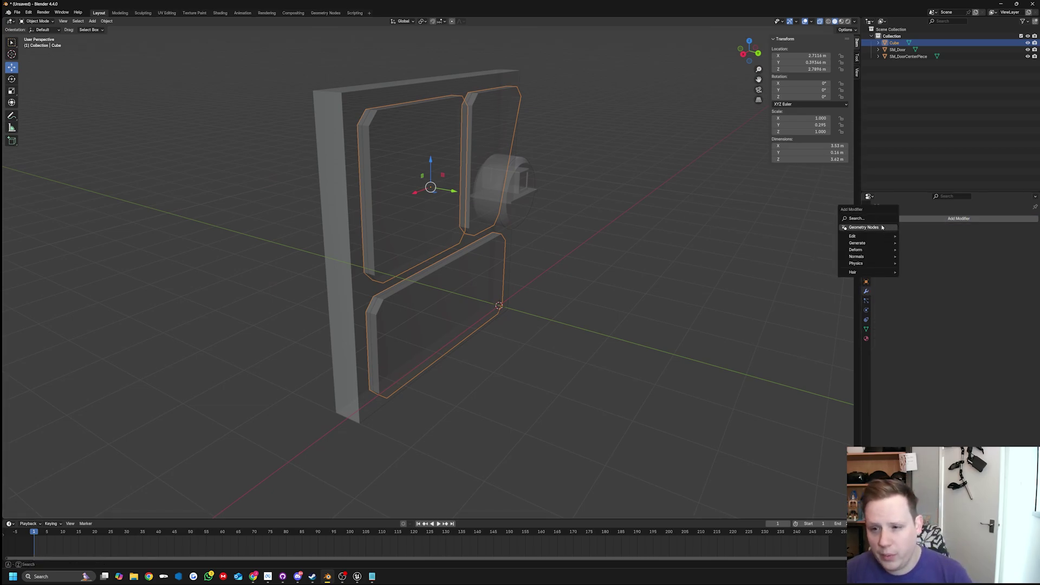
pyautogui.write('bool')
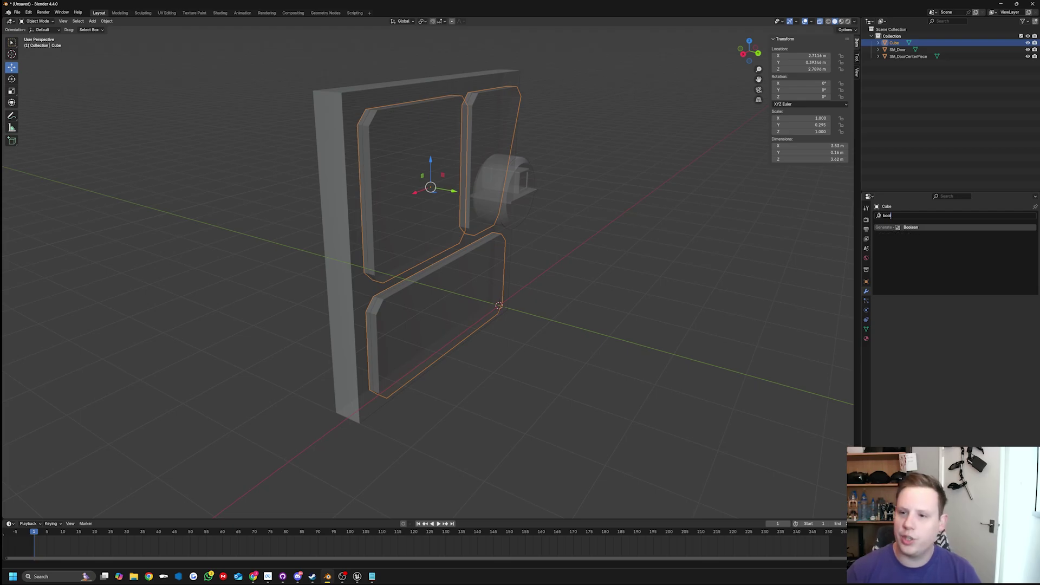
pyautogui.click(917, 227)
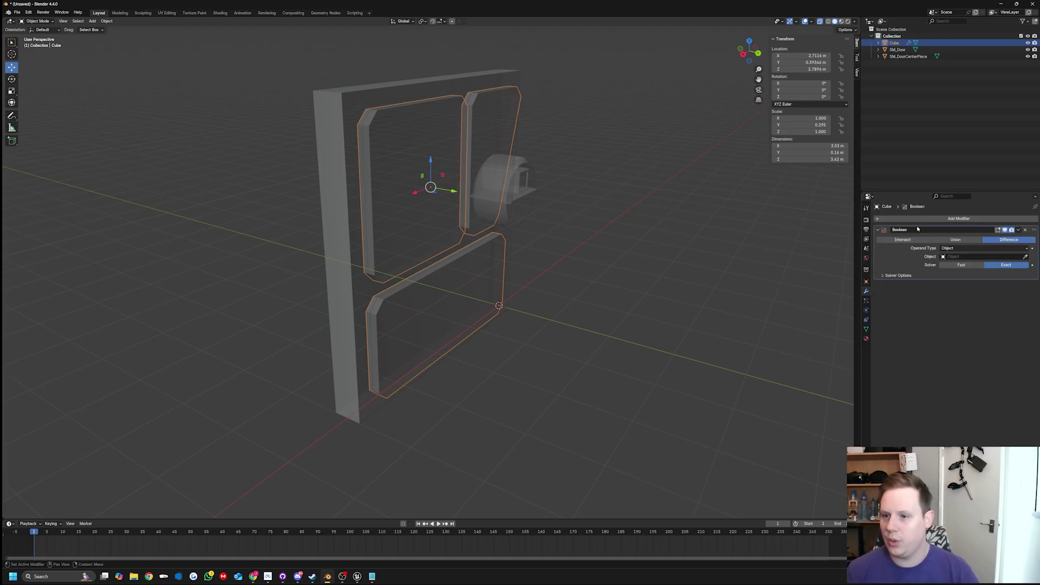
pyautogui.click(1025, 256)
pyautogui.moveTo(386, 91); pyautogui.dragTo(466, 152, button='middle')
pyautogui.press('Escape')
pyautogui.click(1025, 230)
# Add a Boolean Difference modifier to SM_Door with the Cube blocks as the cutter, and hide the cutter object
pyautogui.click(897, 49)
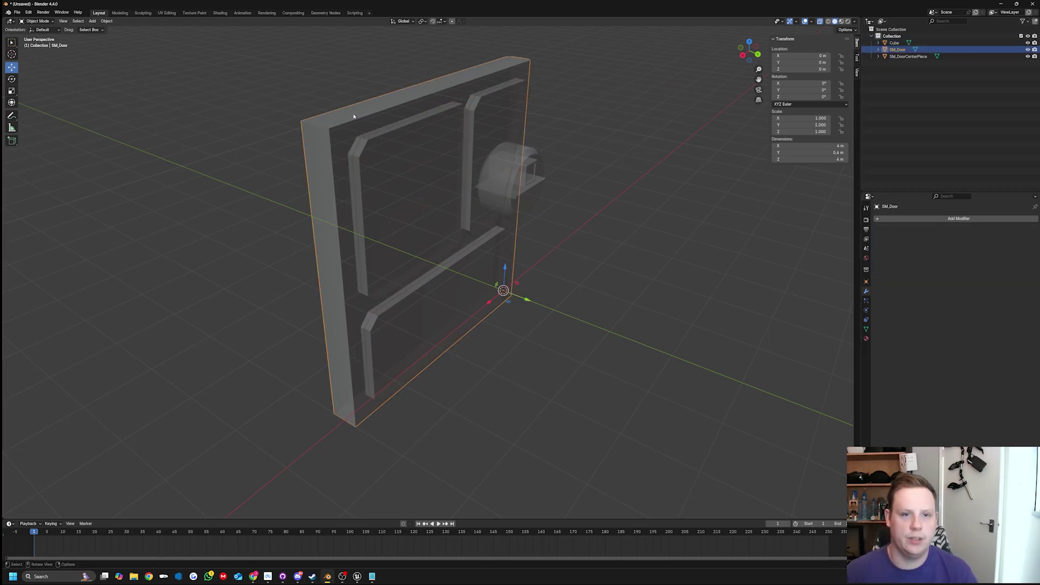
pyautogui.click(932, 219)
pyautogui.click(946, 234)
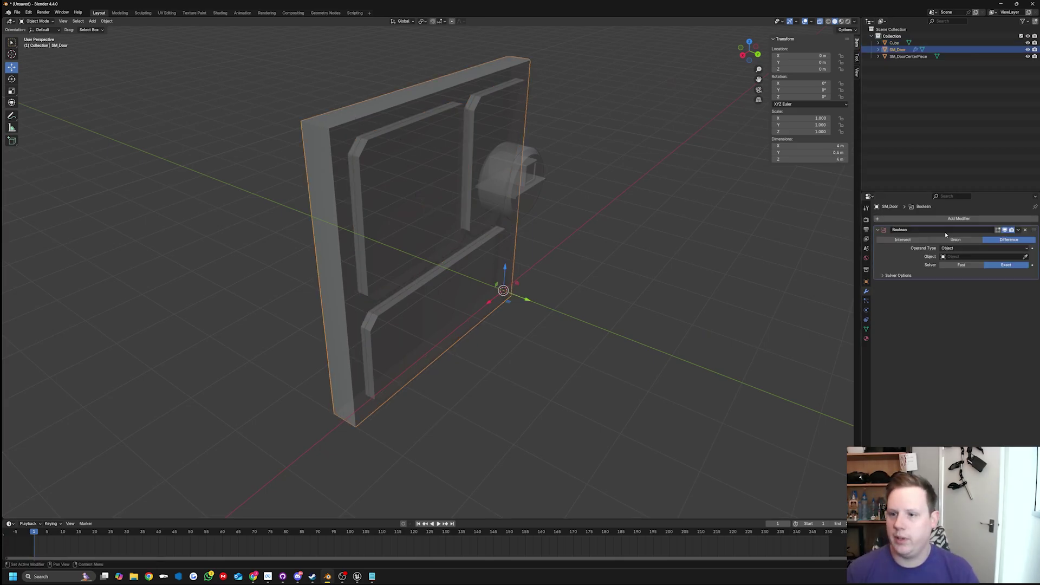
pyautogui.click(483, 99)
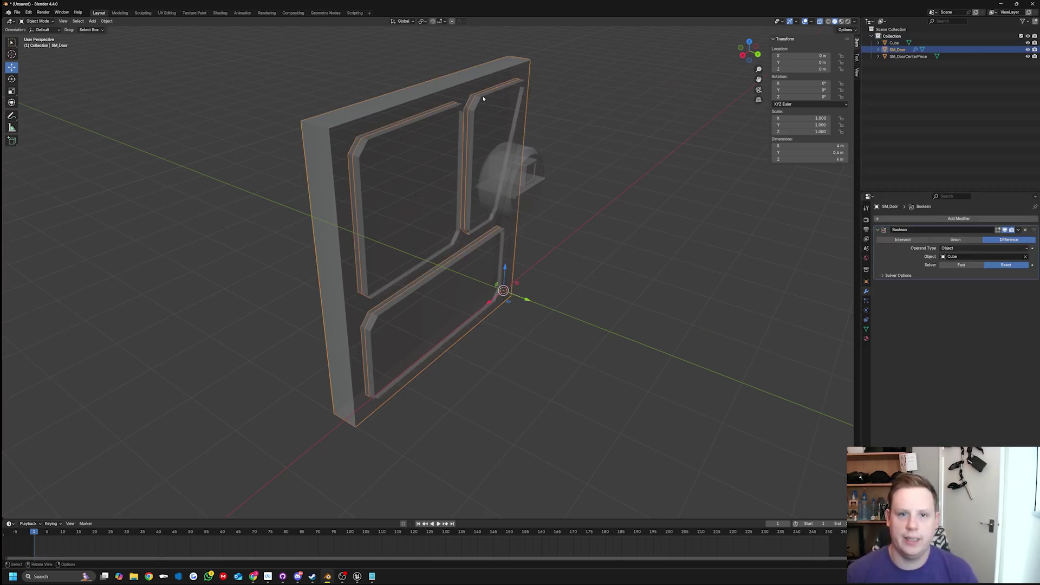
pyautogui.press('h')
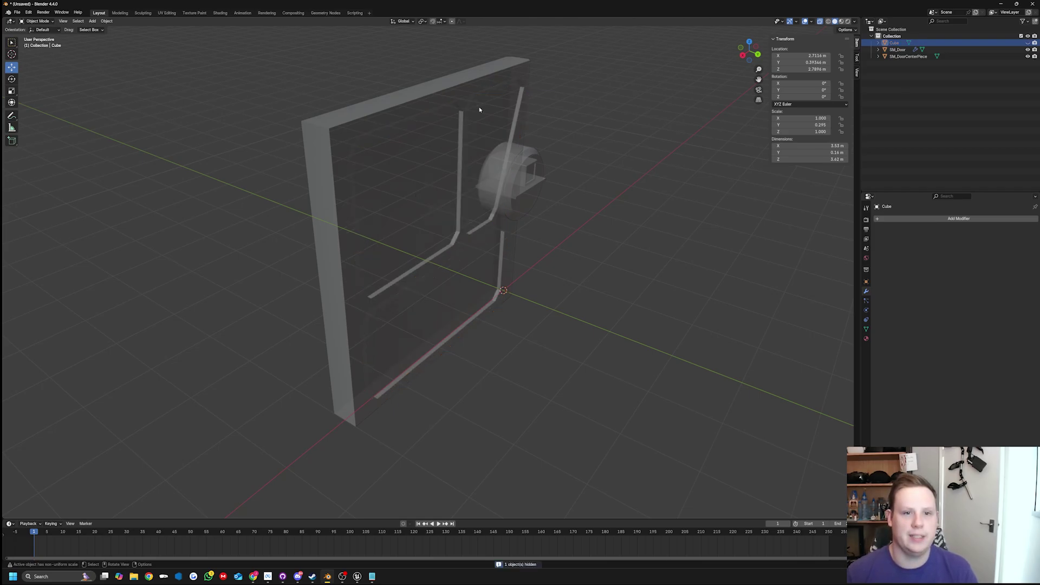
pyautogui.moveTo(480, 109); pyautogui.dragTo(533, 180, button='middle')
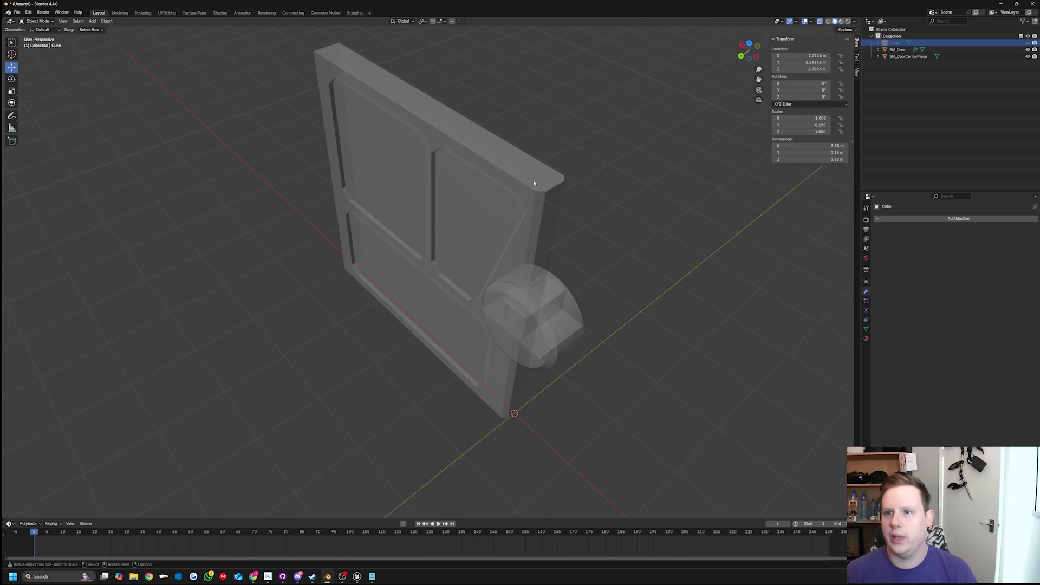
# Apply the Boolean modifier on SM_Door and open the door's mesh for editing
pyautogui.click(533, 179)
pyautogui.press('Tab')
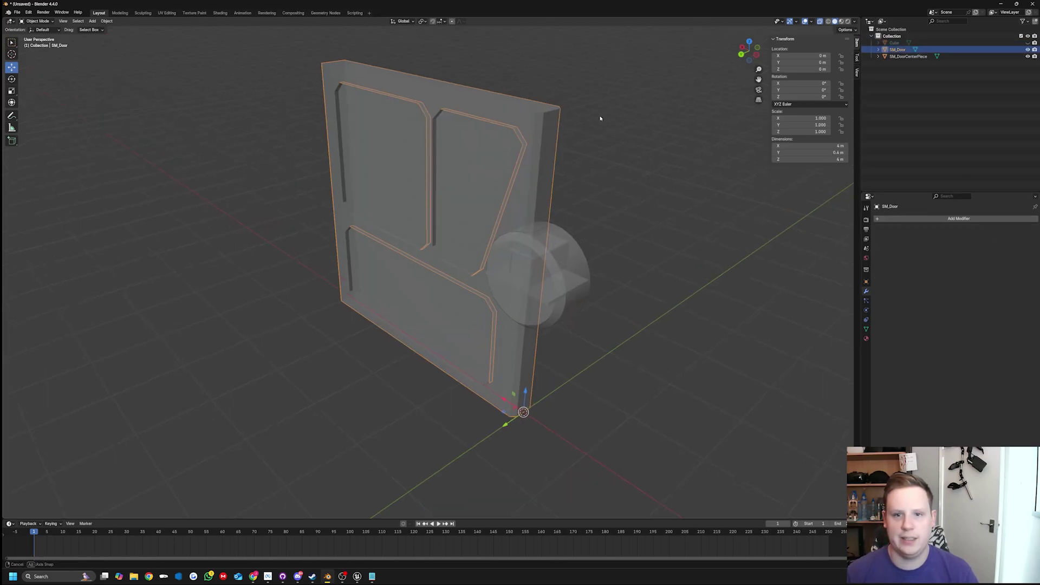
pyautogui.moveTo(600, 116); pyautogui.dragTo(540, 135, button='middle')
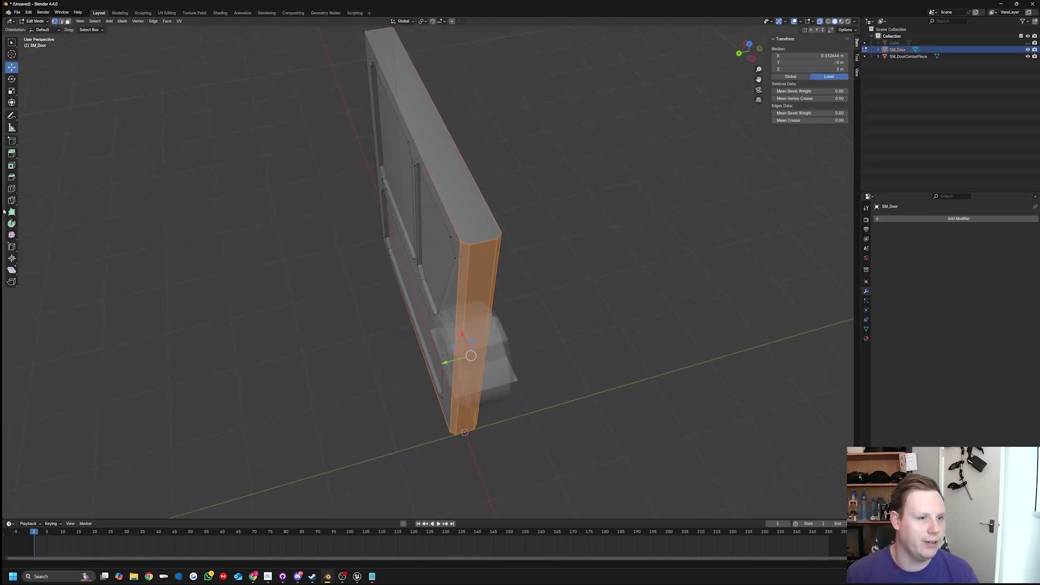
# Add a vertical loop cut down the middle of the door's far narrow end
pyautogui.click(12, 188)
pyautogui.click(377, 57)
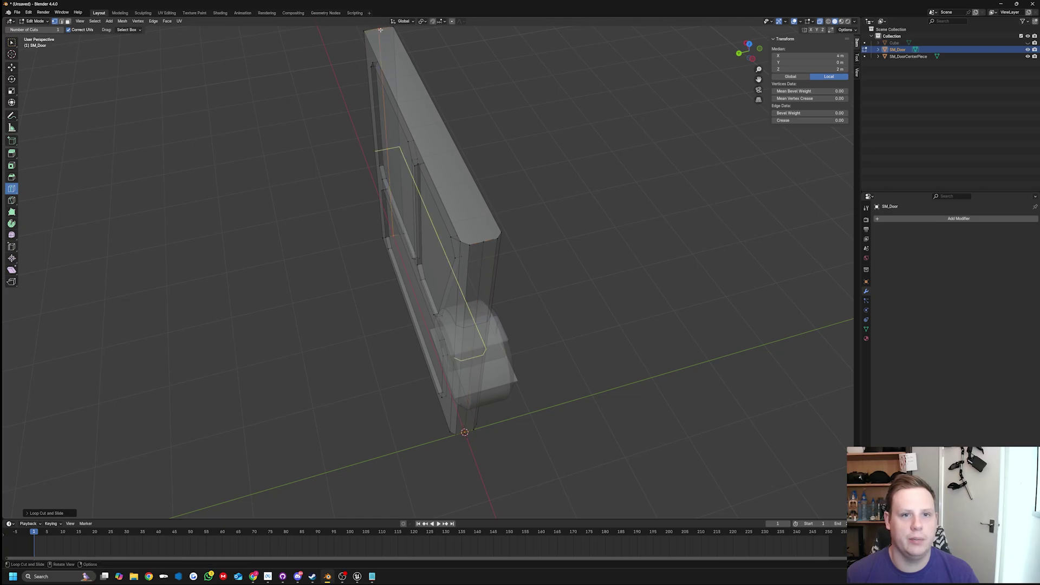
pyautogui.click(383, 151)
# Connect the two end midpoint vertices with a vertex path along the centre of the door's top face
pyautogui.click(12, 67)
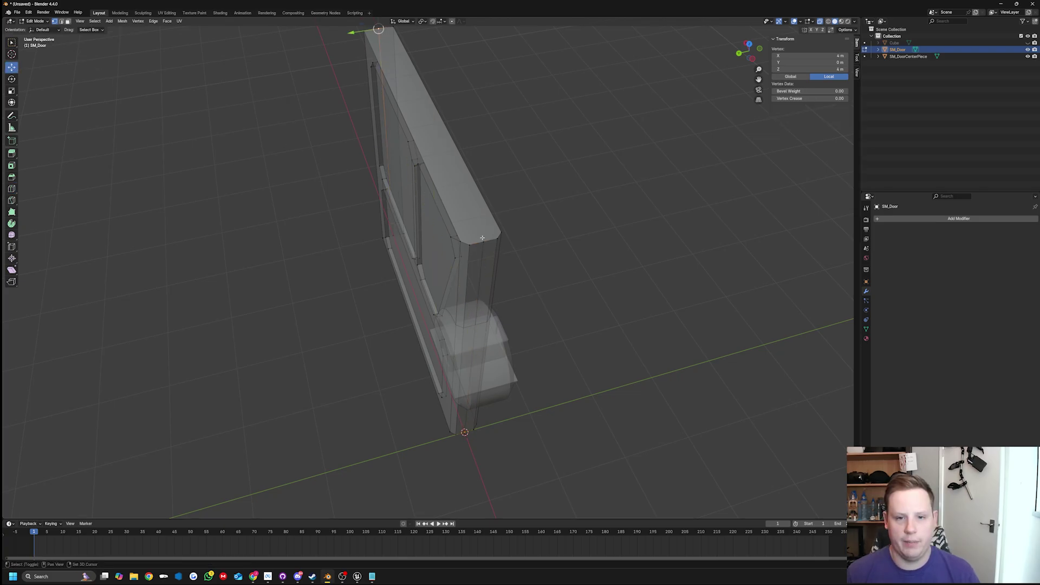
pyautogui.click(482, 239)
pyautogui.hotkey('ctrl', 'v')
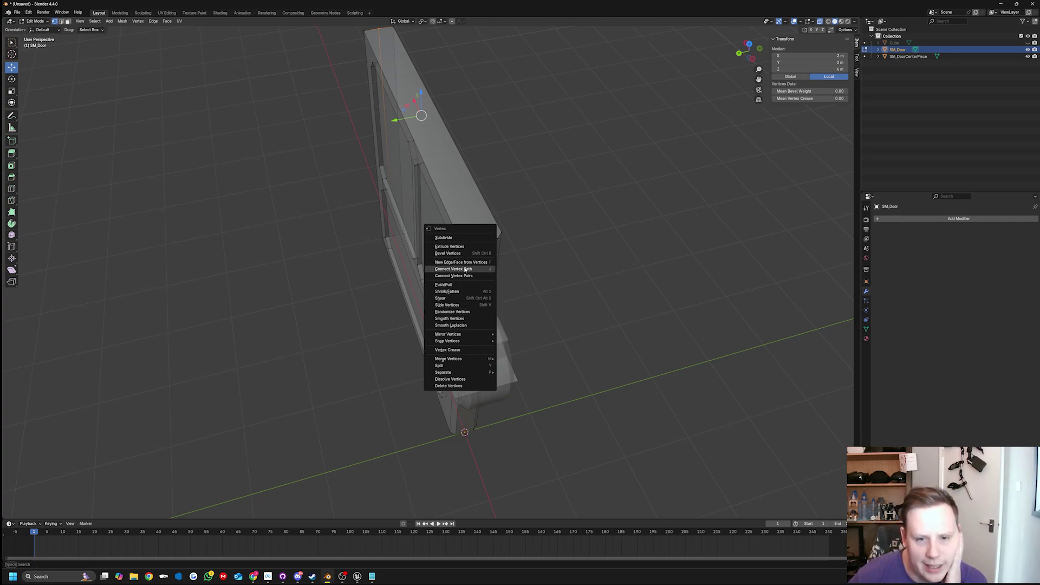
pyautogui.moveTo(471, 373)
pyautogui.click(516, 373)
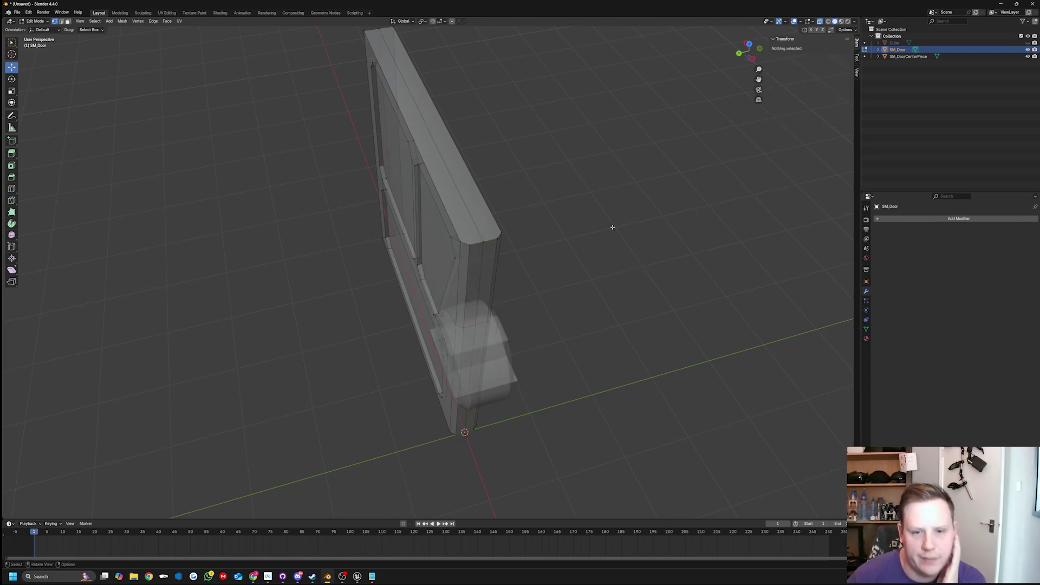
# Connect the two end midpoint vertices with a vertex path along the centre of the door's bottom face
pyautogui.moveTo(496, 297); pyautogui.dragTo(509, 198, button='middle')
pyautogui.click(514, 227)
pyautogui.keyDown('shift'); pyautogui.click(352, 416); pyautogui.keyUp('shift')
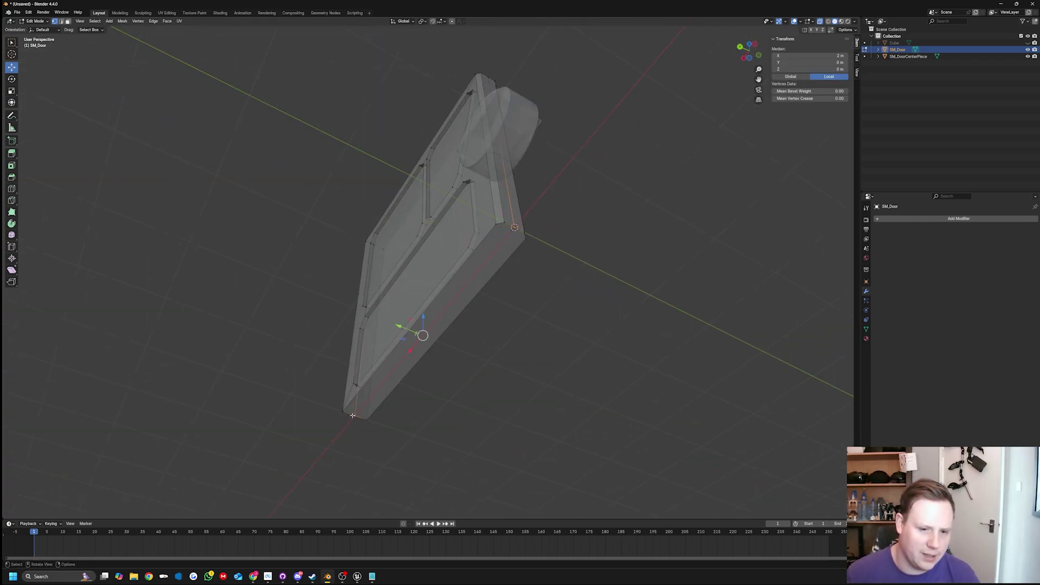
pyautogui.rightClick(353, 417)
pyautogui.click(345, 417)
# Select the faces of the door's plain rear half, behind the centre line, and delete them
pyautogui.moveTo(558, 292); pyautogui.dragTo(530, 364, button='middle')
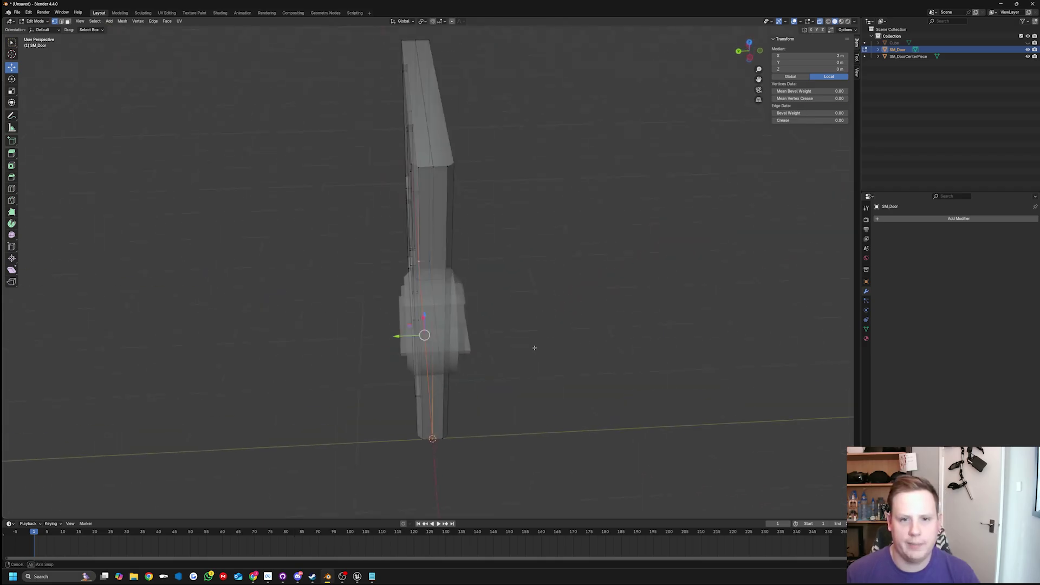
pyautogui.click(529, 364)
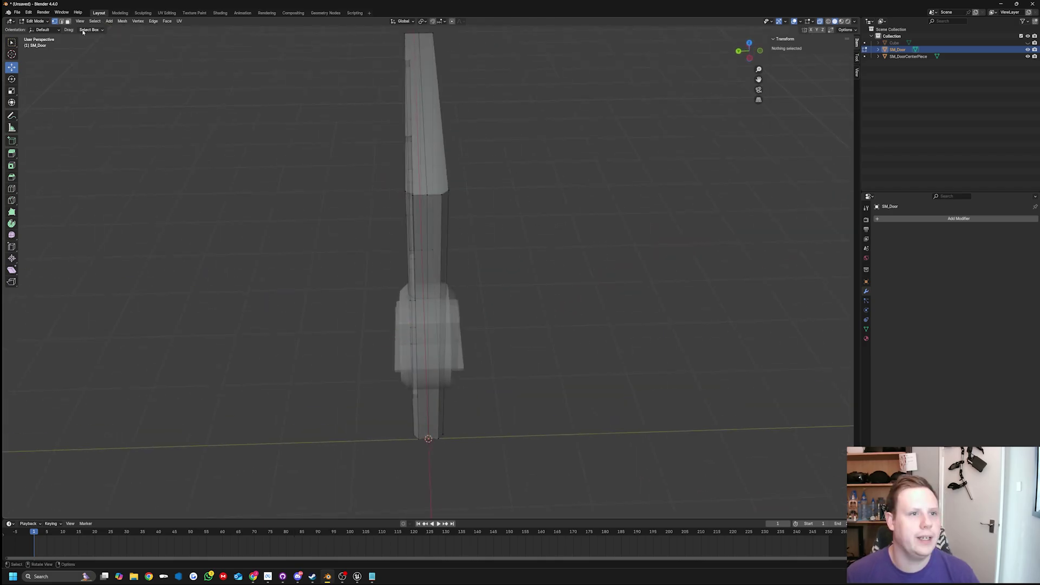
pyautogui.click(68, 21)
pyautogui.click(431, 112)
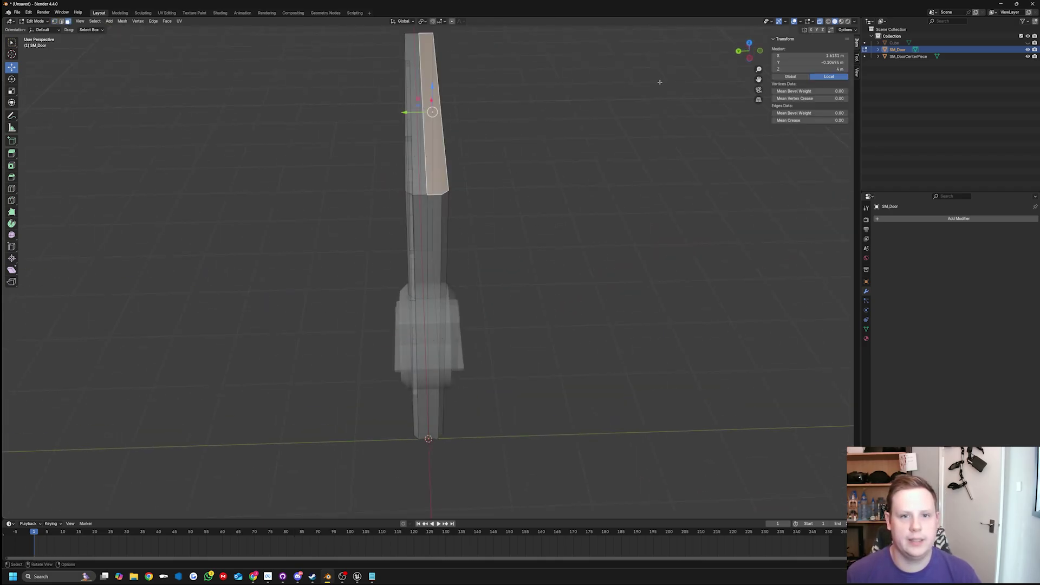
pyautogui.click(820, 22)
pyautogui.moveTo(520, 244); pyautogui.dragTo(444, 264, button='middle')
pyautogui.press('x')
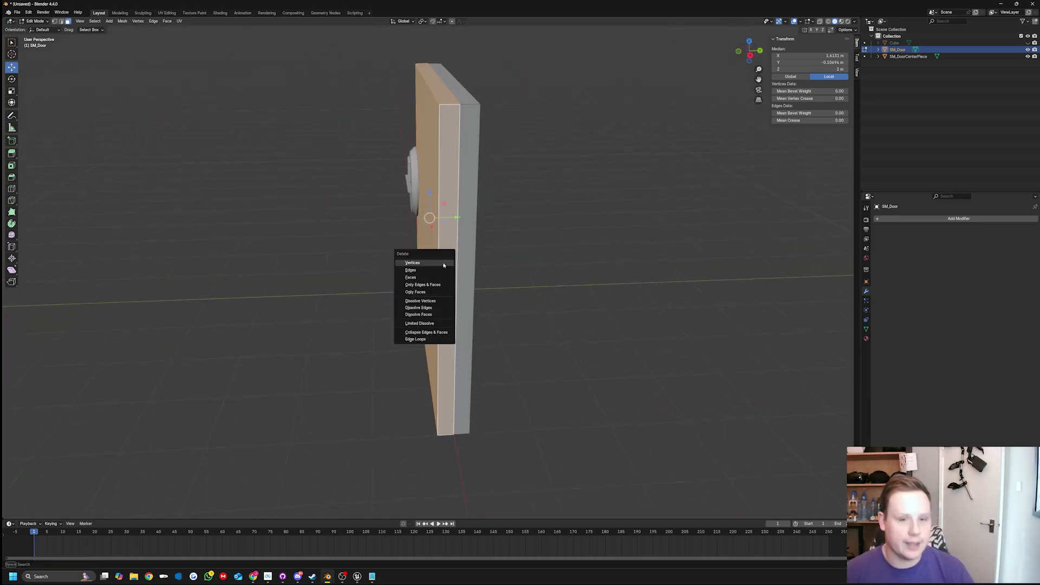
pyautogui.click(413, 278)
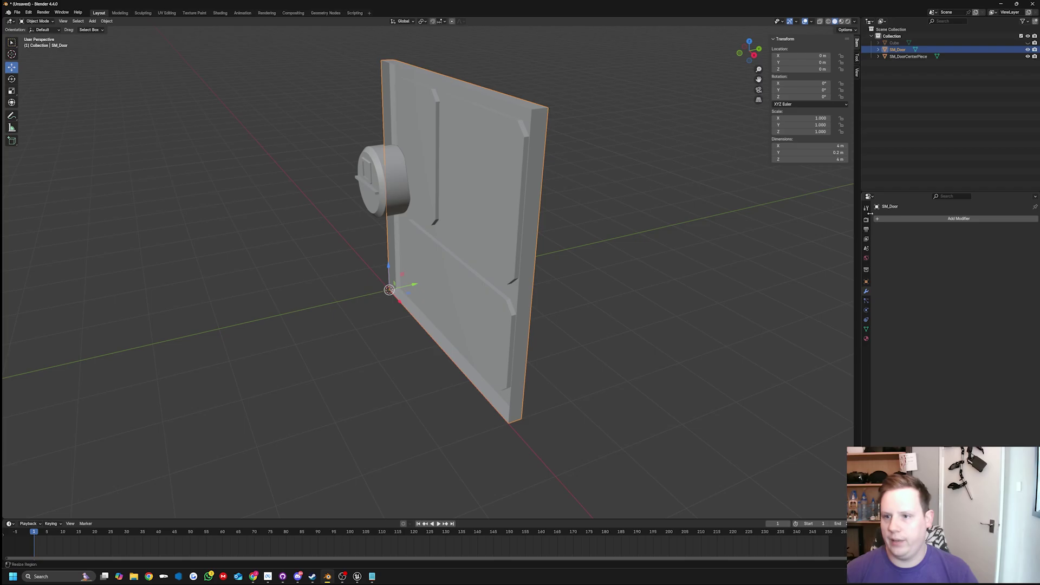
# Add a Mirror modifier on the Y axis to SM_Door and apply it
pyautogui.click(916, 218)
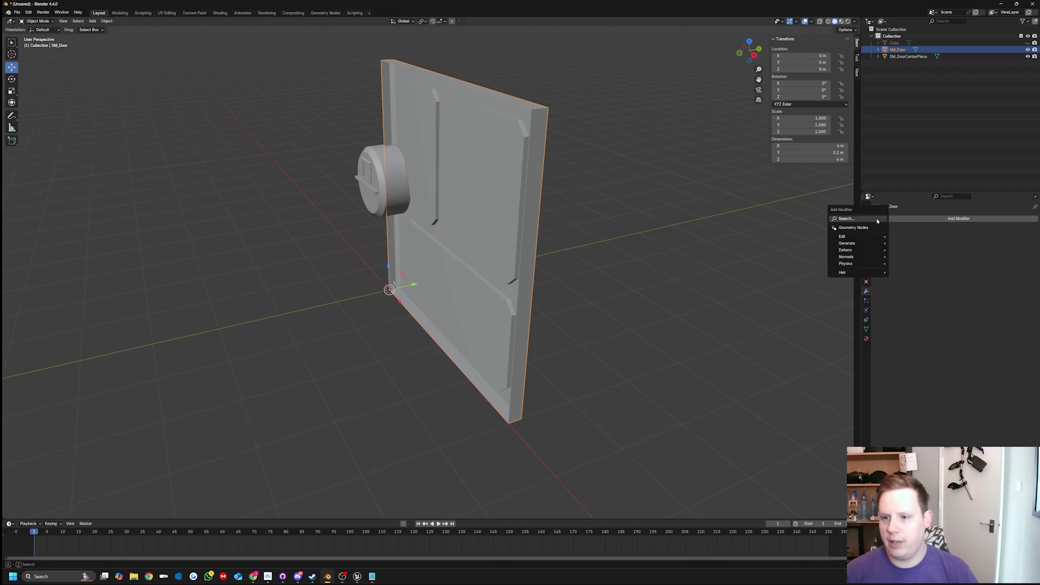
pyautogui.click(921, 255)
pyautogui.click(984, 239)
pyautogui.moveTo(662, 191); pyautogui.dragTo(618, 260, button='middle')
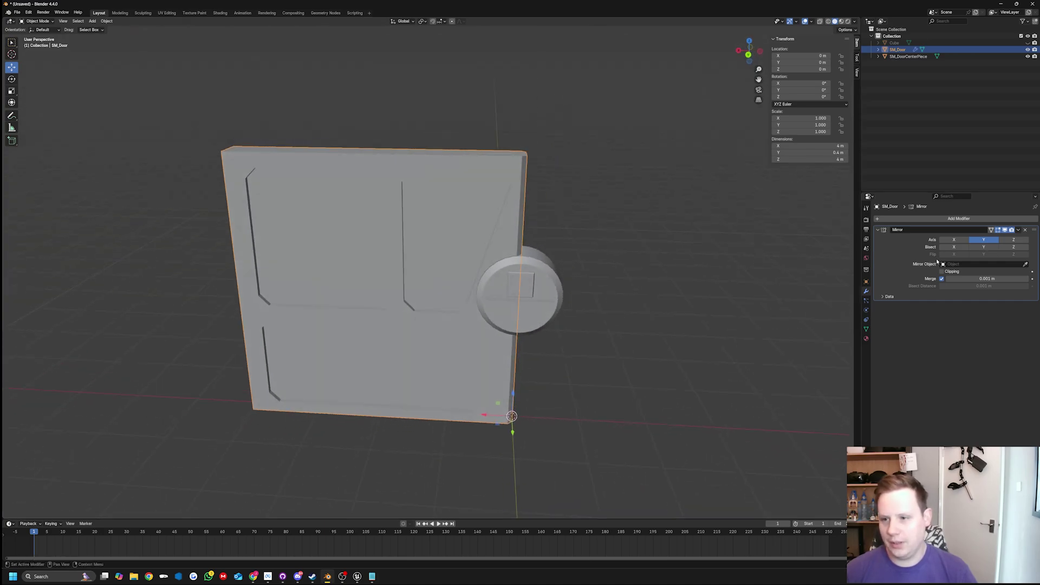
pyautogui.click(1020, 230)
pyautogui.click(986, 241)
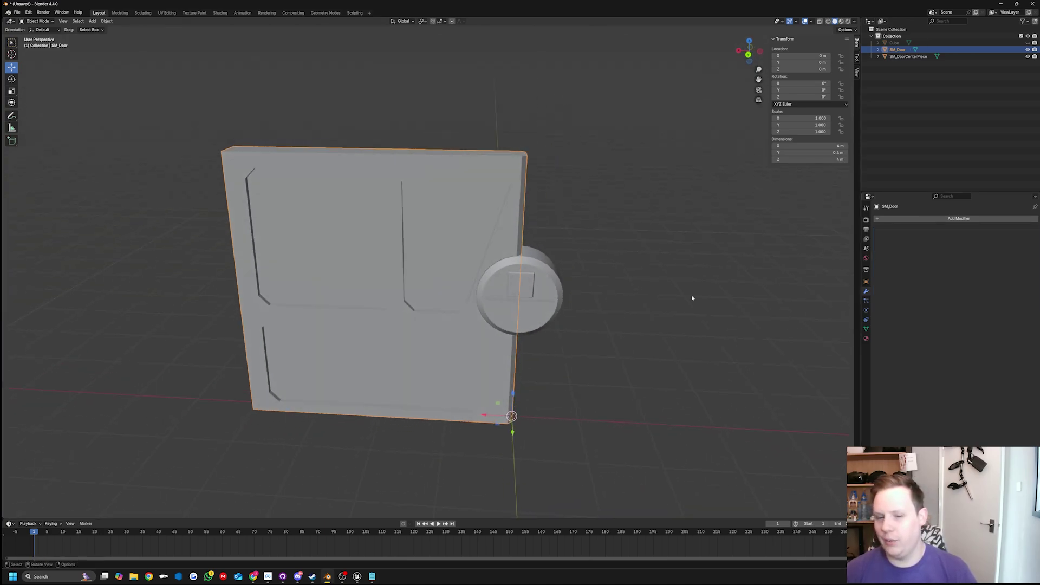
# Set the Z location of SM_DoorCenterPiece to 0 m
pyautogui.moveTo(635, 387); pyautogui.dragTo(587, 345, button='middle')
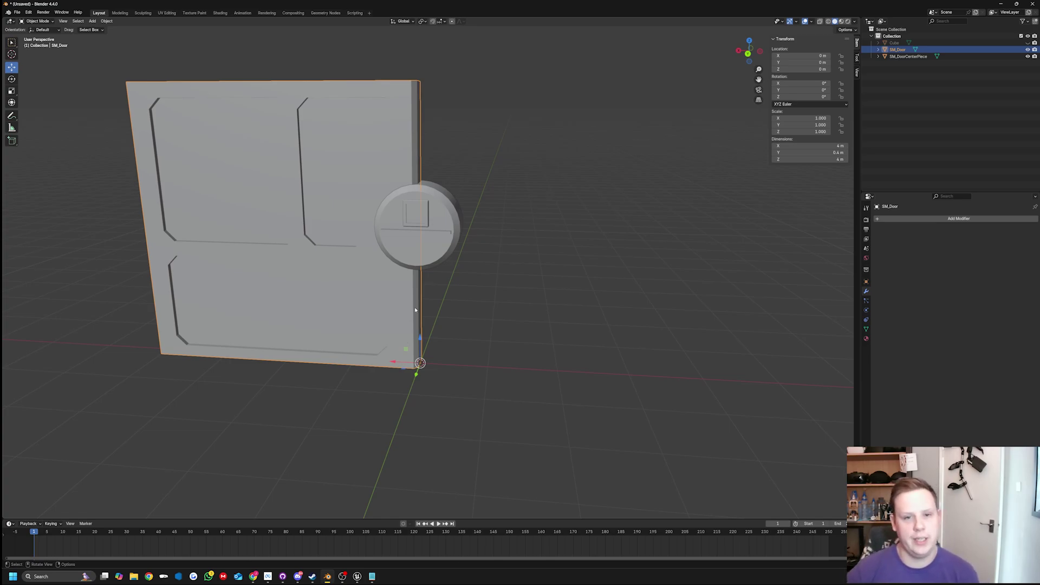
pyautogui.click(444, 248)
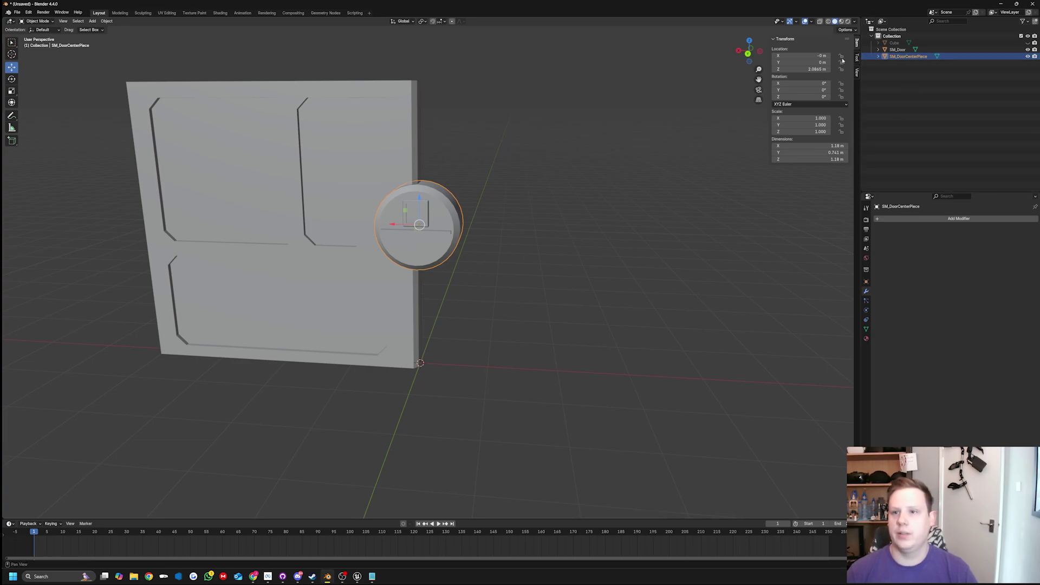
pyautogui.click(811, 69)
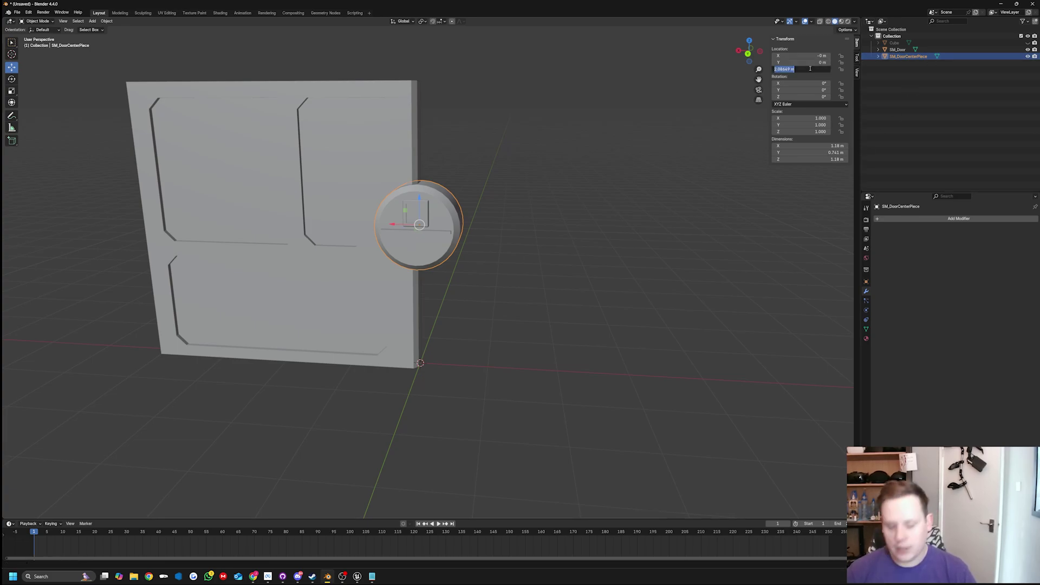
pyautogui.write('0')
pyautogui.press('Return')
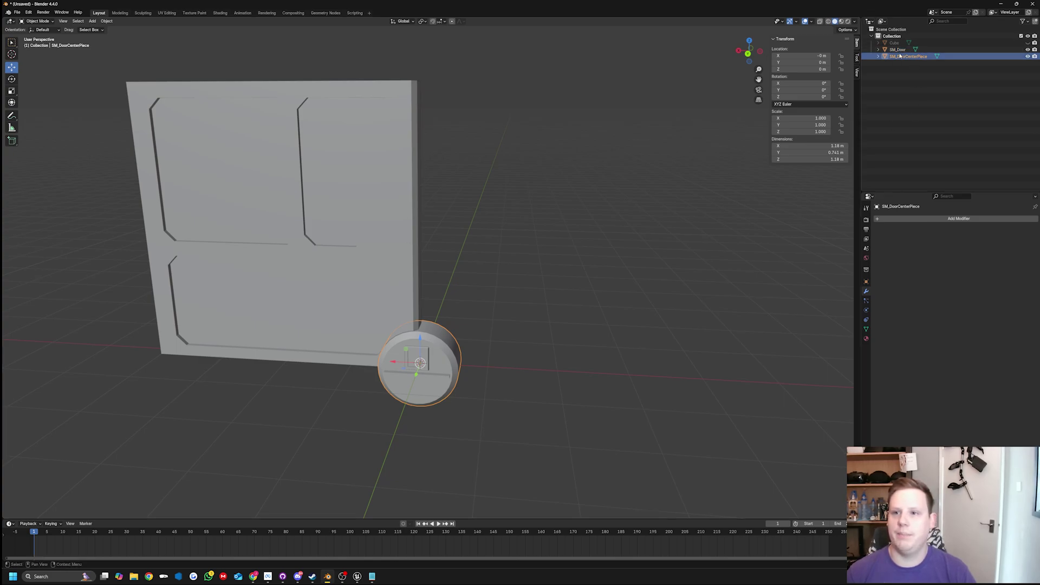
# Select SM_Door, start an FBX export and browse to D:\YoutubeVideos\14_04_2025\ActorAnimation
pyautogui.click(414, 147)
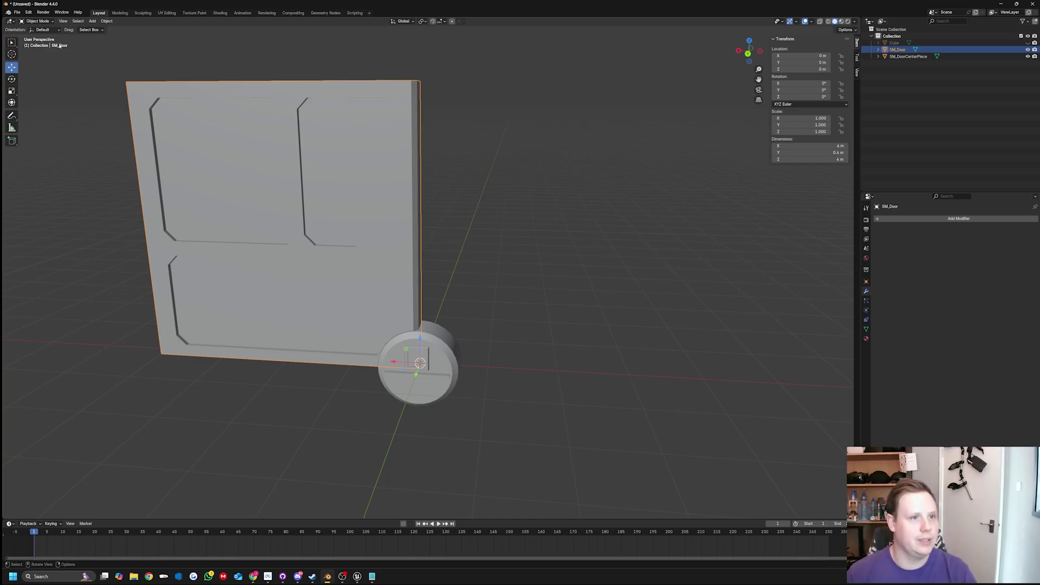
pyautogui.click(17, 12)
pyautogui.moveTo(32, 114)
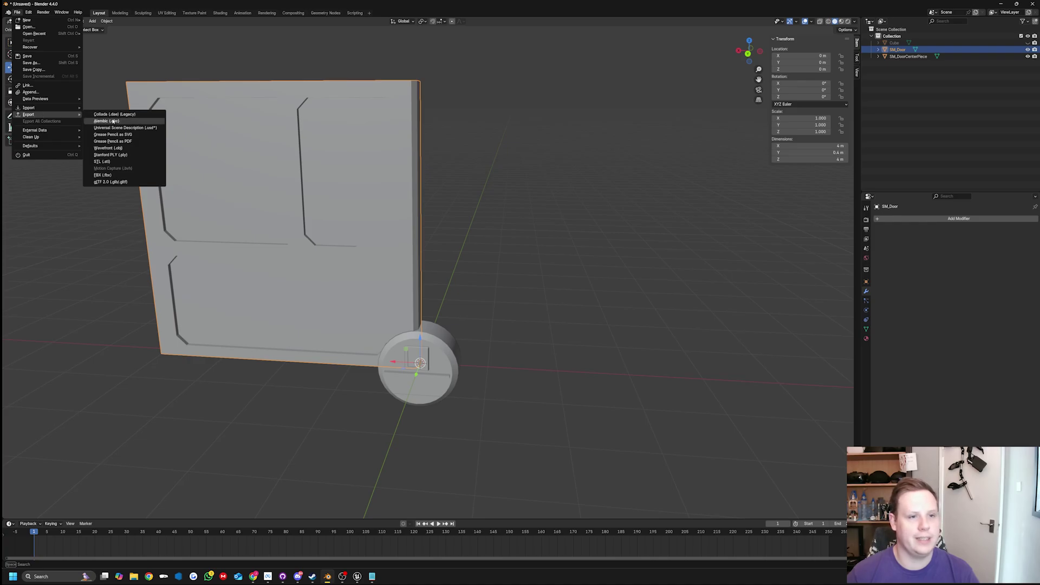
pyautogui.click(103, 175)
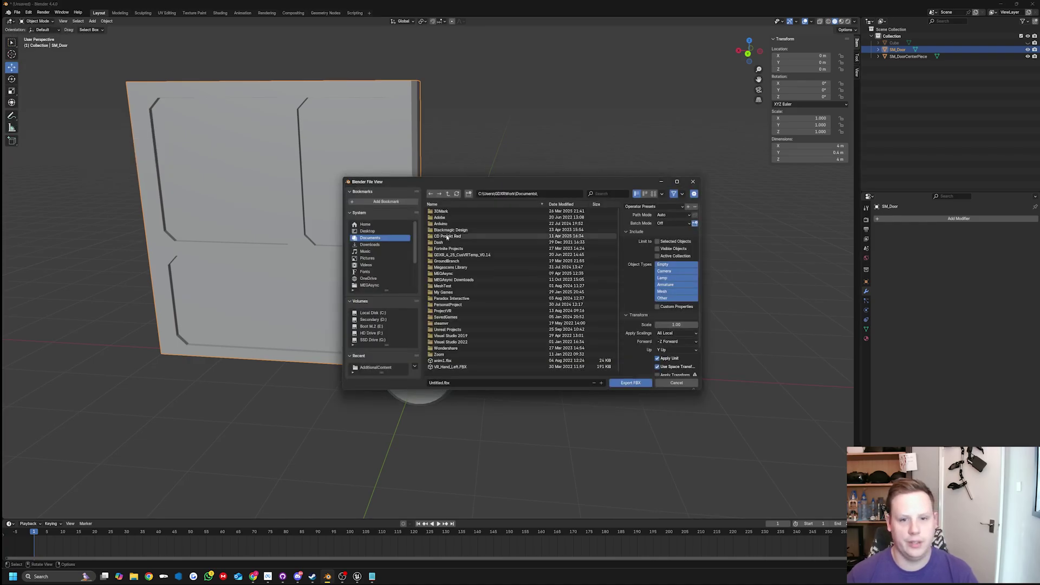
pyautogui.click(373, 319)
pyautogui.doubleClick(450, 255)
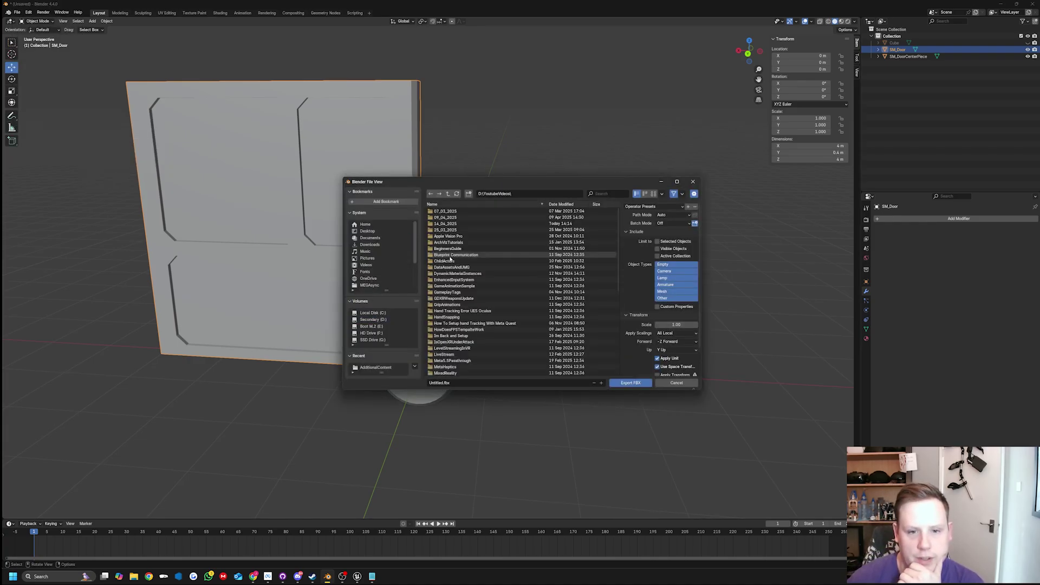
pyautogui.doubleClick(456, 212)
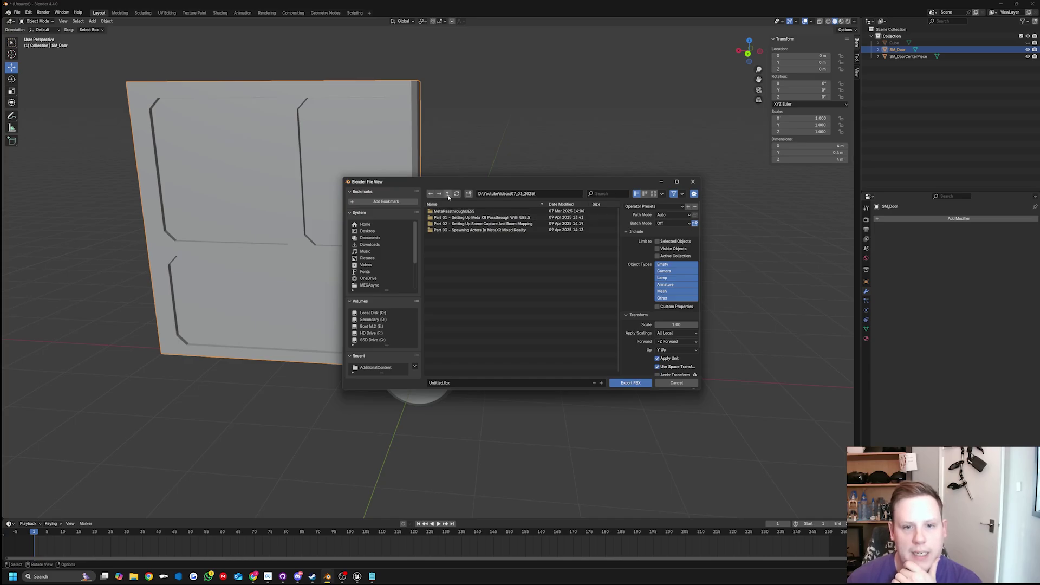
pyautogui.press('BackSpace')
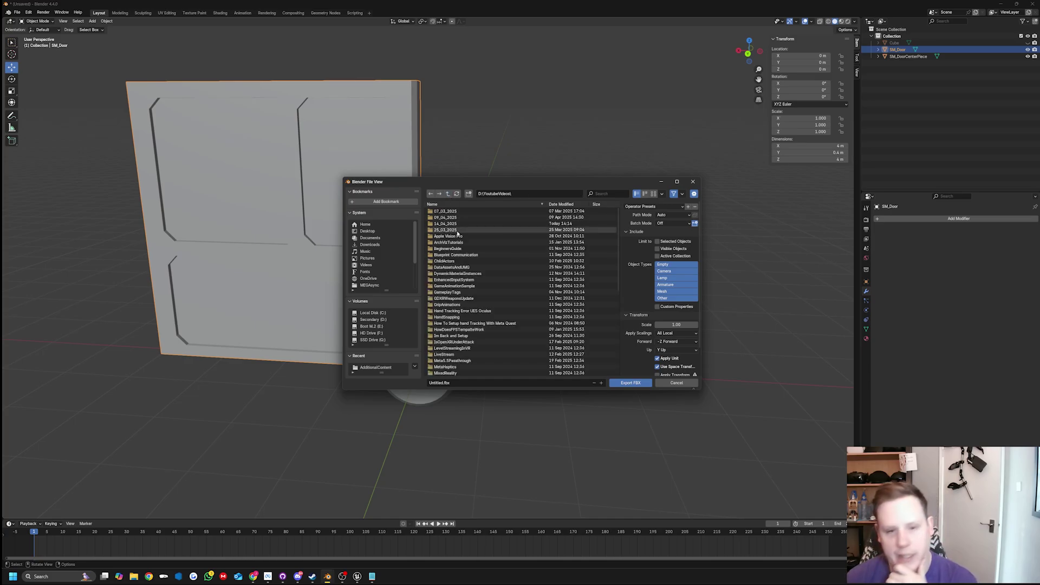
pyautogui.doubleClick(455, 224)
pyautogui.doubleClick(454, 212)
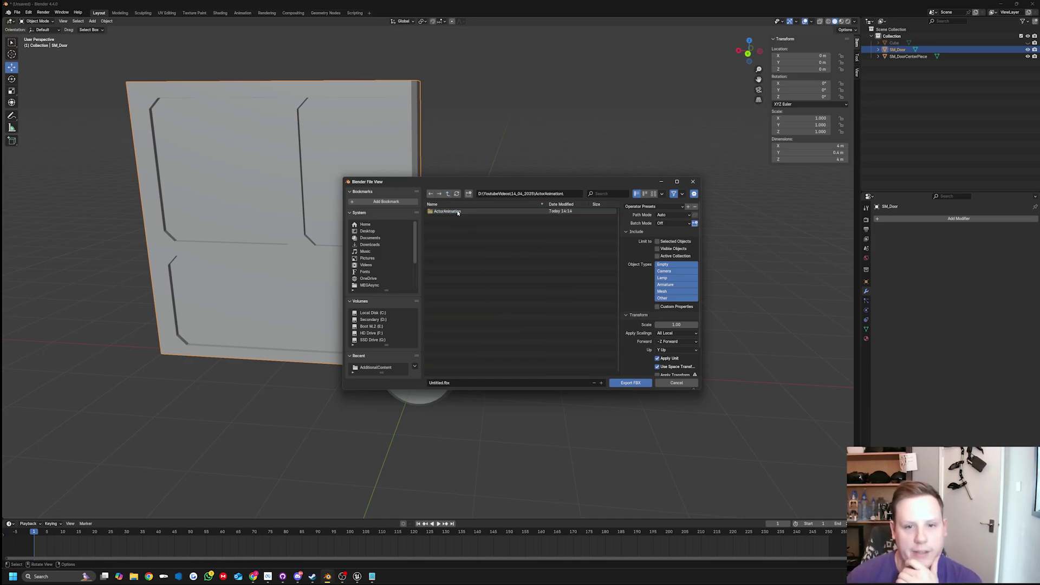
pyautogui.doubleClick(458, 212)
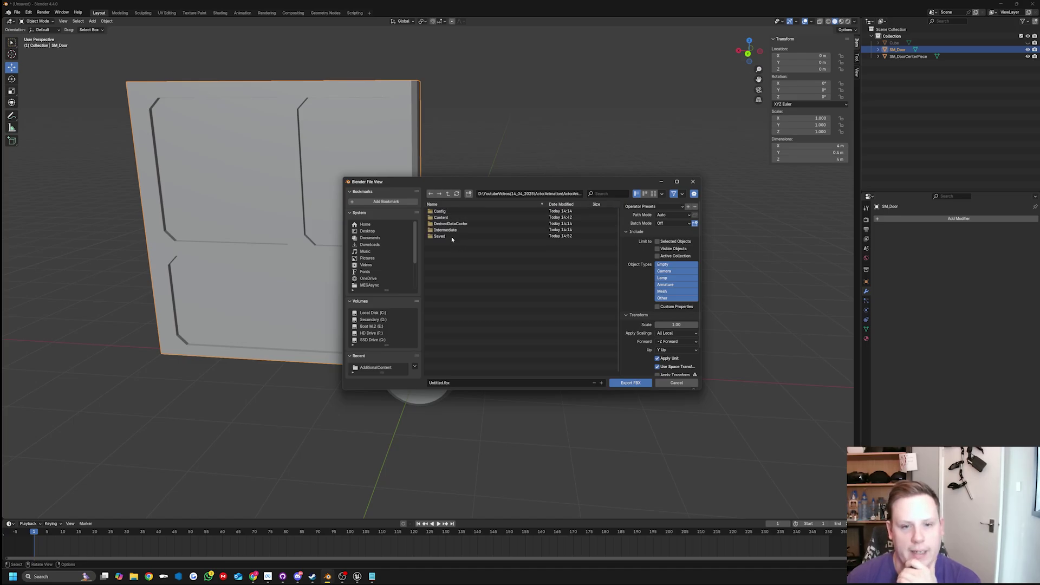
pyautogui.click(448, 195)
# Create a DoorModels folder and export only the selected door into it as SM_DoorModel.fbx
pyautogui.click(469, 193)
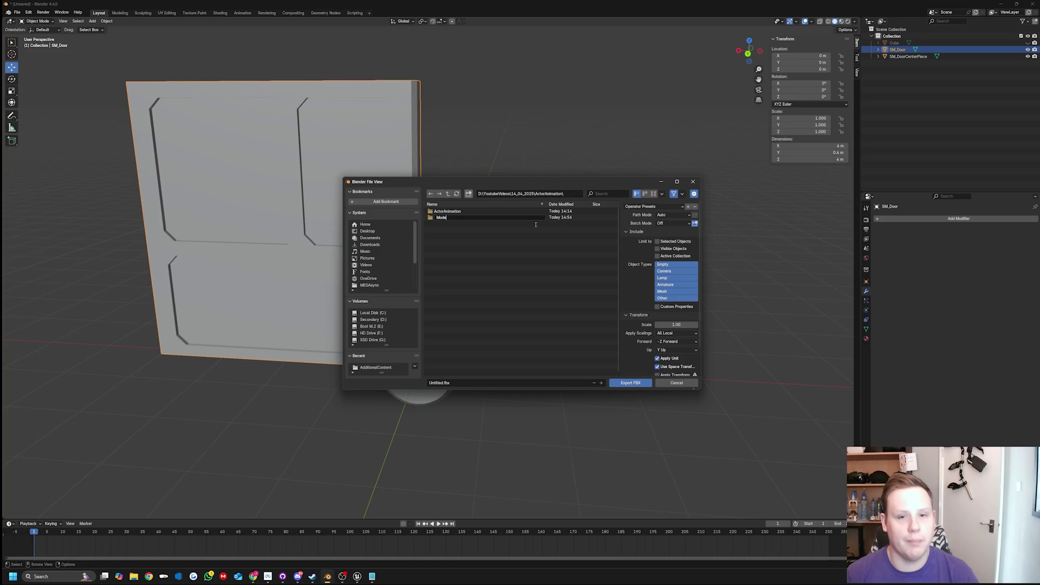
pyautogui.press('Return')
pyautogui.click(443, 383)
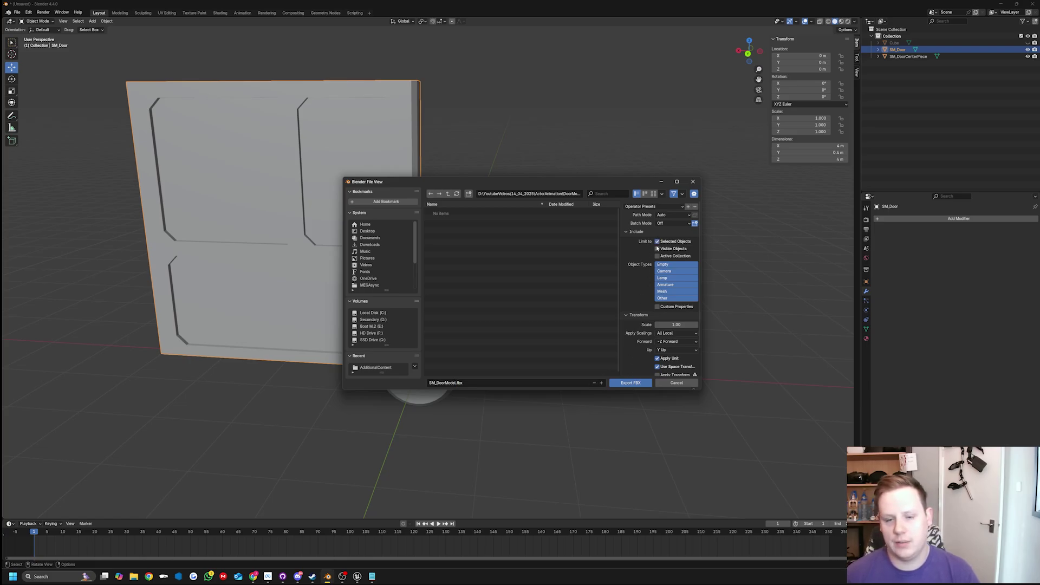
pyautogui.click(630, 382)
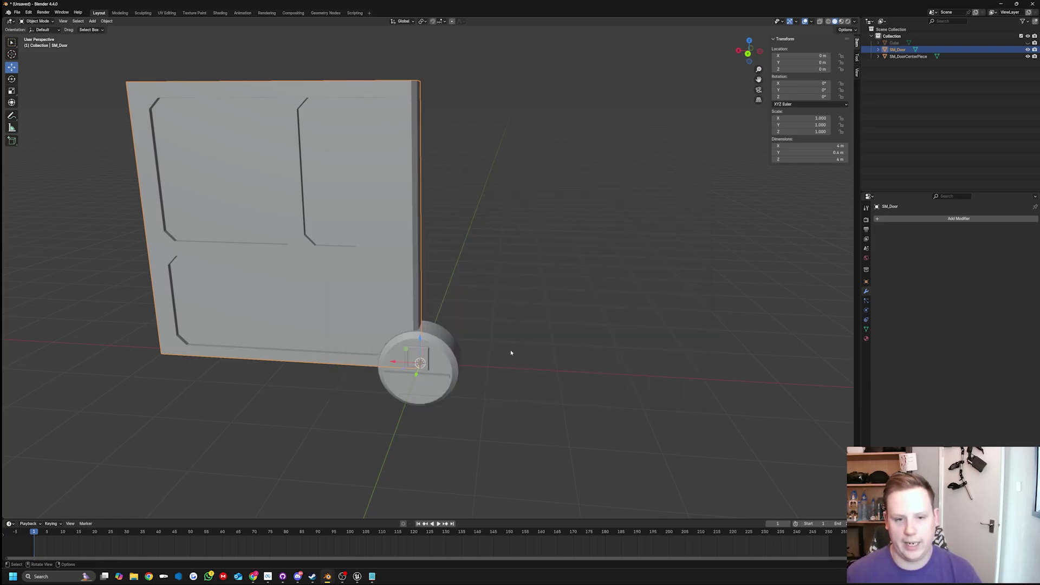
# Export only the selected SM_DoorCenterPiece as SM_DoorCenter.fbx into the DoorModels folder
pyautogui.click(441, 354)
pyautogui.click(17, 11)
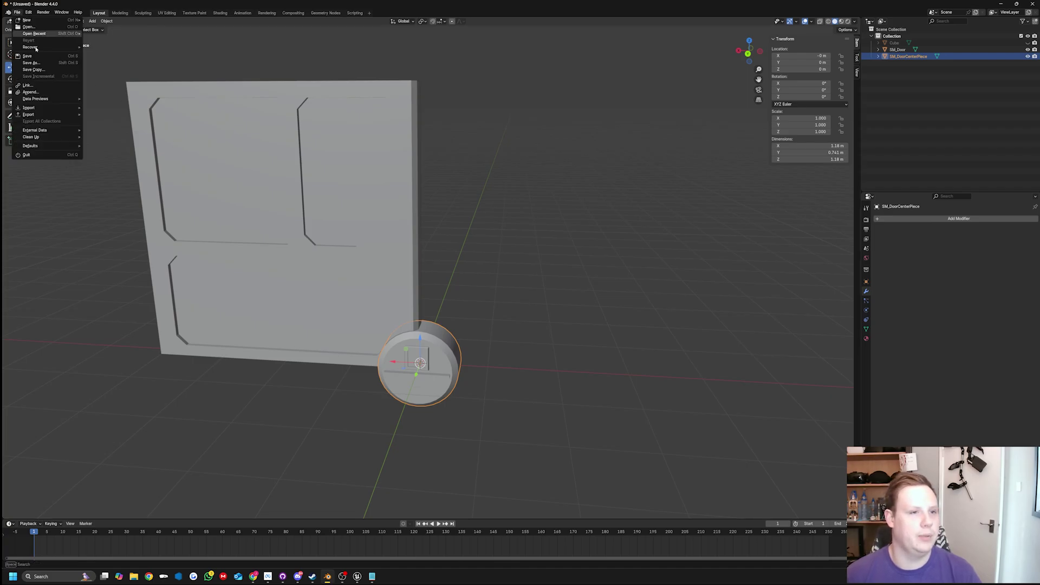
pyautogui.moveTo(45, 115)
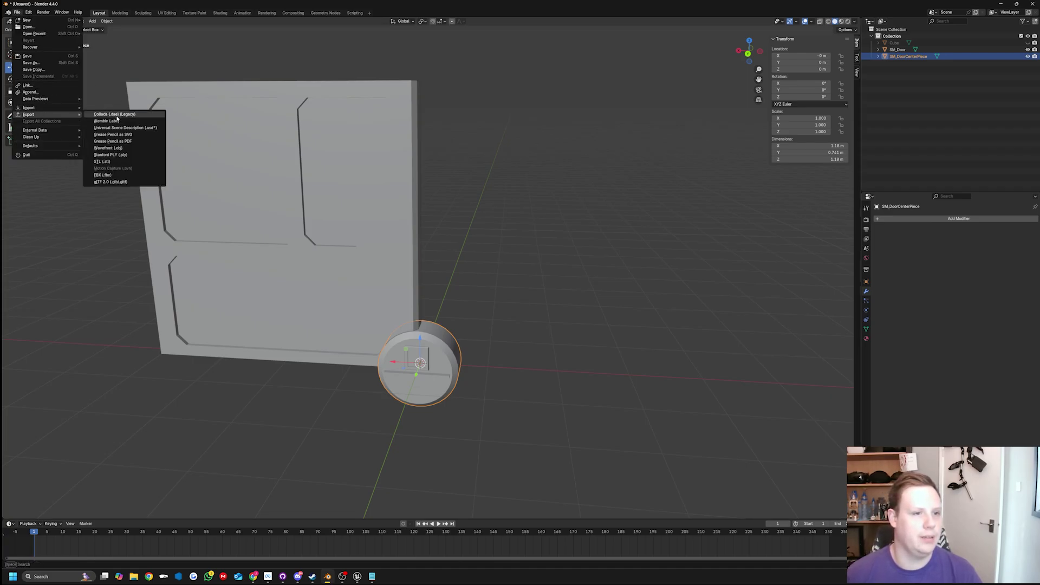
pyautogui.click(108, 169)
pyautogui.click(449, 212)
pyautogui.click(450, 382)
pyautogui.press('Return')
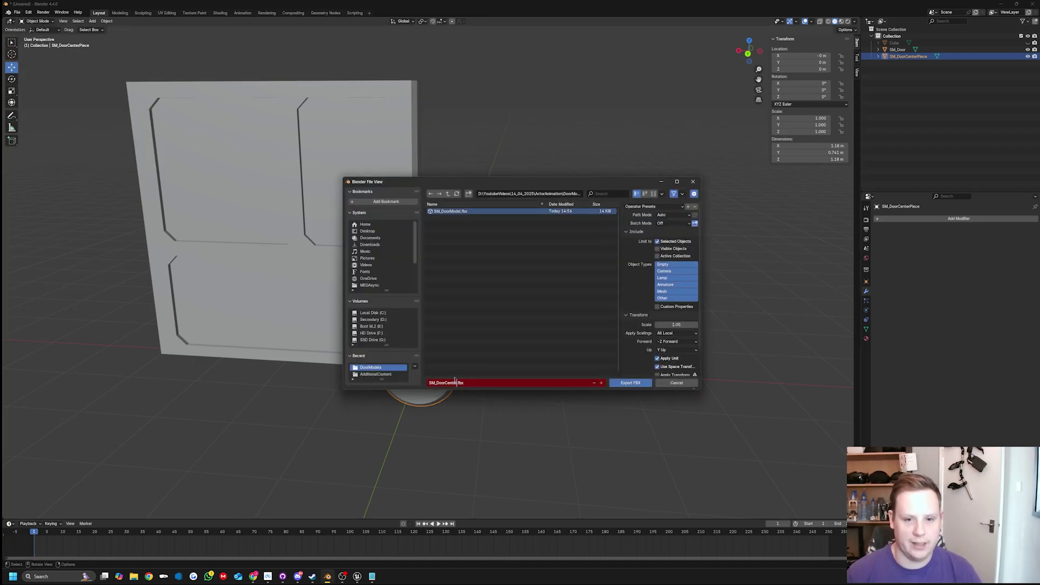
pyautogui.click(630, 383)
# Switch to Unreal Engine and start an asset import into the FirstPerson/Blueprints content folder
pyautogui.click(358, 577)
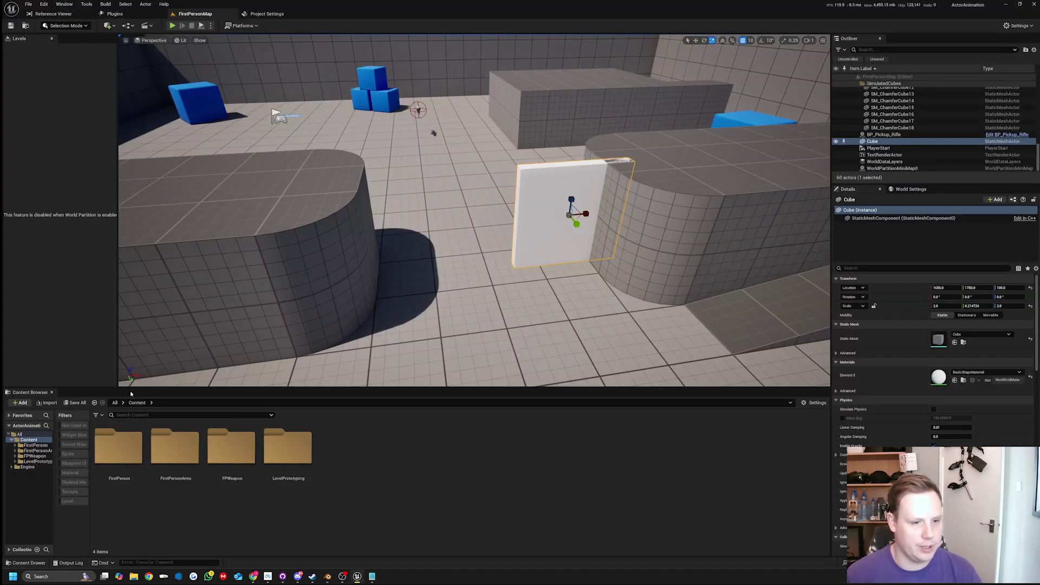
pyautogui.moveTo(131, 387); pyautogui.dragTo(132, 325)
pyautogui.doubleClick(118, 385)
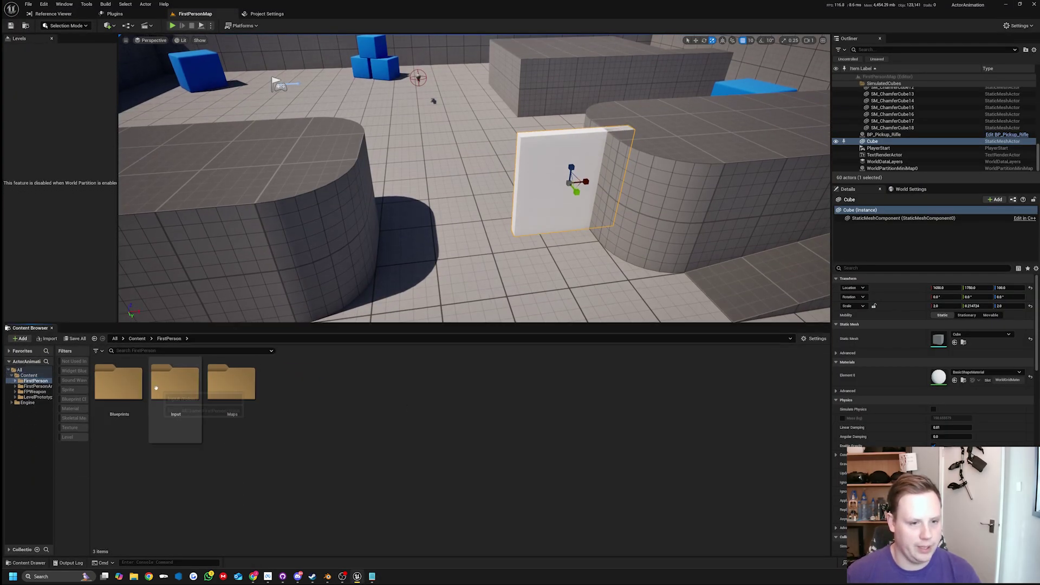
pyautogui.doubleClick(118, 385)
pyautogui.click(48, 339)
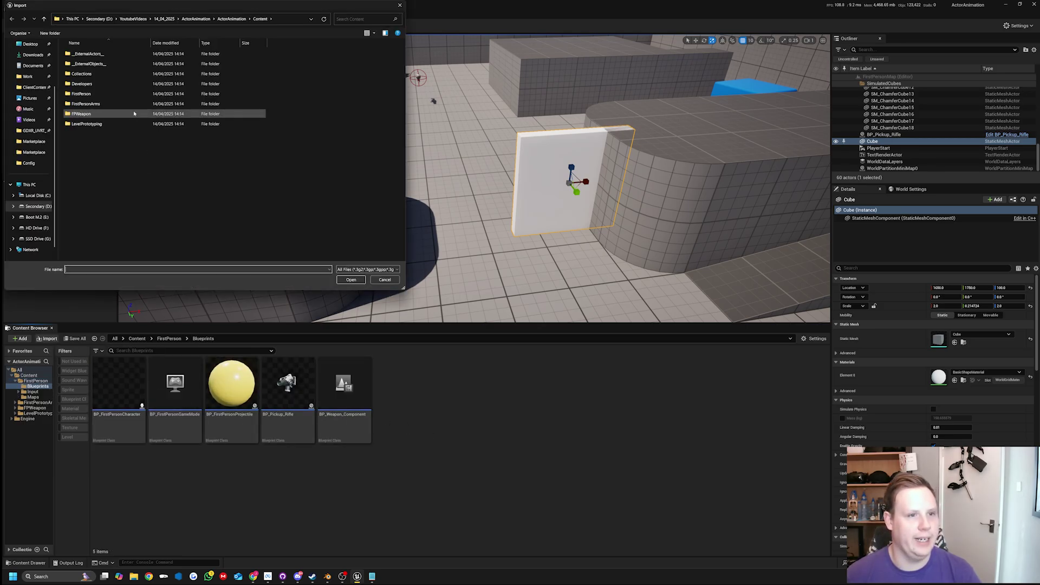
# Import SM_DoorCenter.fbx and SM_DoorModel.fbx from the ActorAnimation\DoorModels folder with the default import settings
pyautogui.click(196, 19)
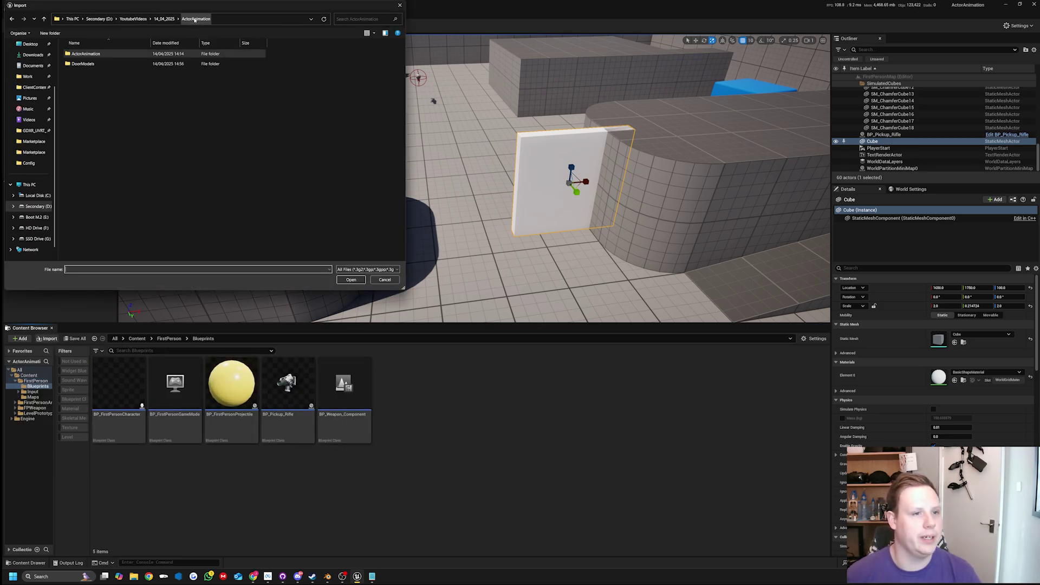
pyautogui.doubleClick(98, 64)
pyautogui.click(87, 53)
pyautogui.click(351, 279)
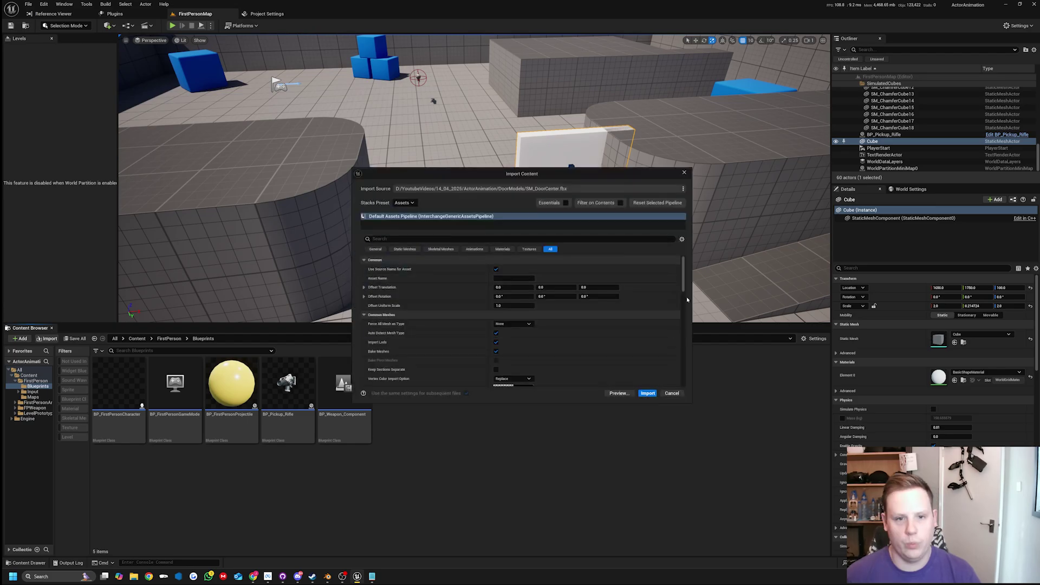
pyautogui.scroll(-5, 545, 306)
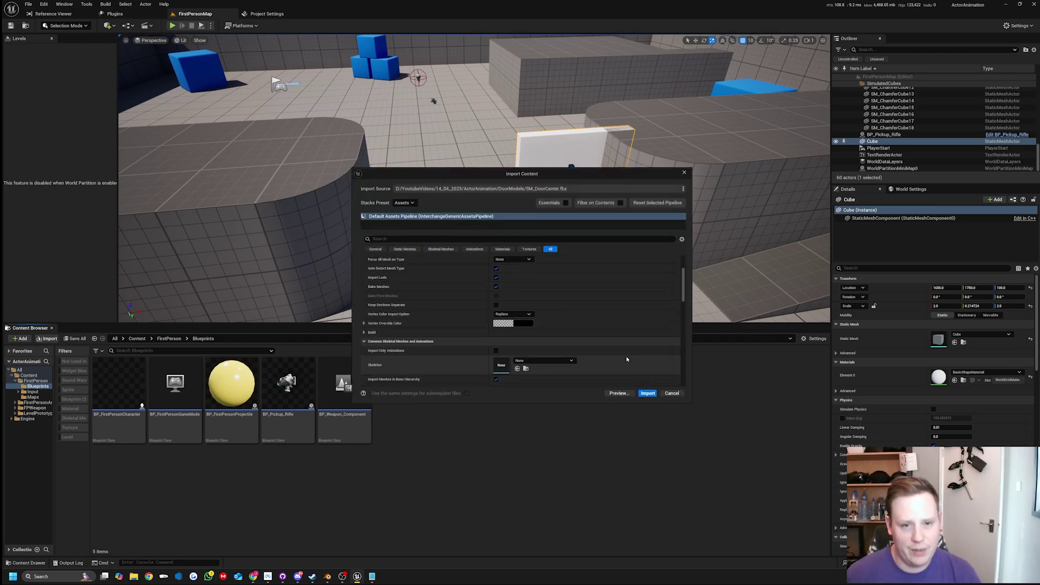
pyautogui.click(647, 394)
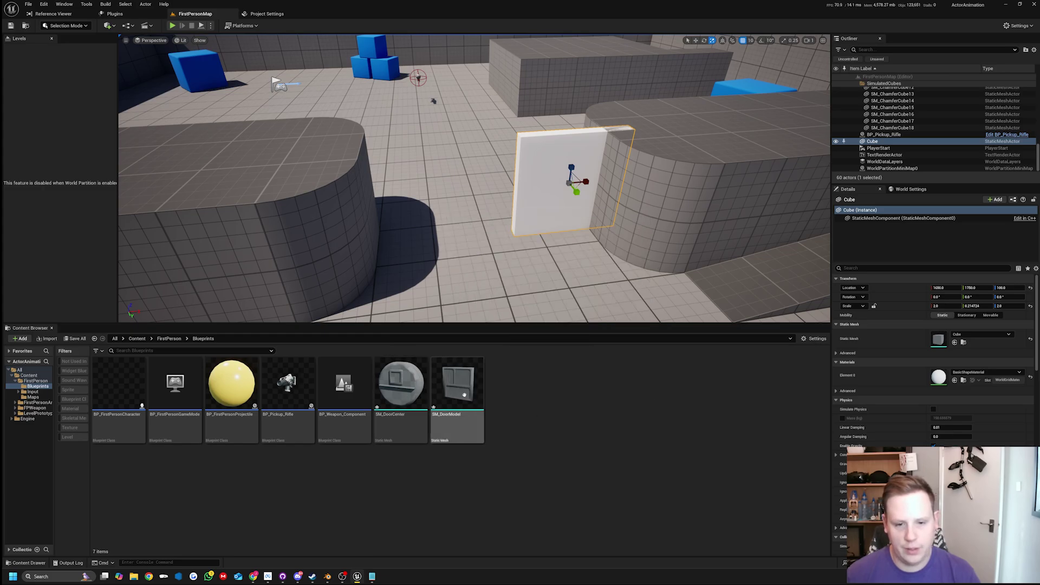
# Place SM_DoorModel in the level next to the white cube and frame it to compare their sizes
pyautogui.click(480, 376)
pyautogui.moveTo(480, 375); pyautogui.dragTo(564, 238)
pyautogui.press('f')
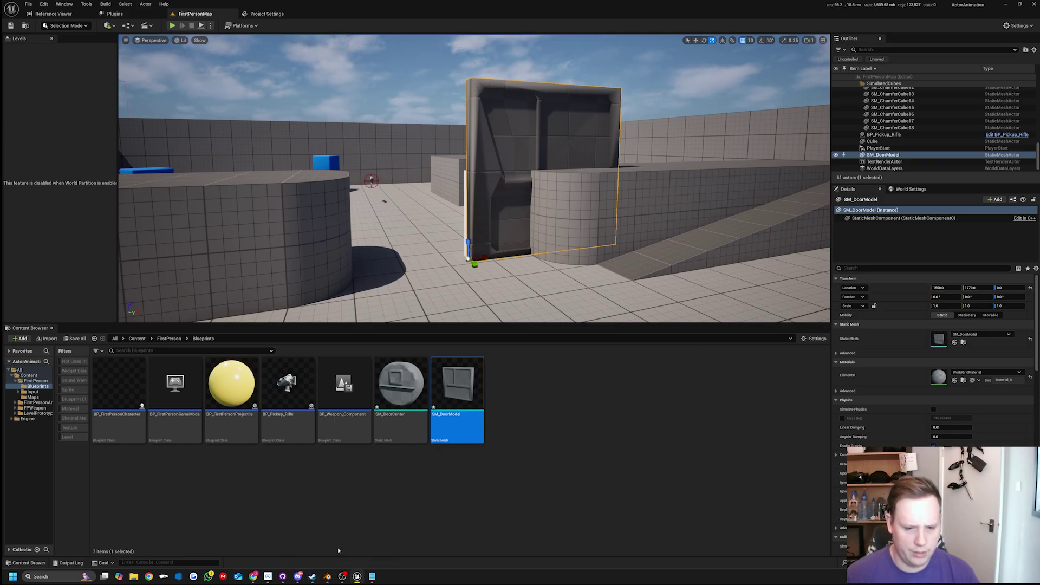
# Switch to Blender and check the viewport overlay options and the scene's unit settings
pyautogui.click(327, 577)
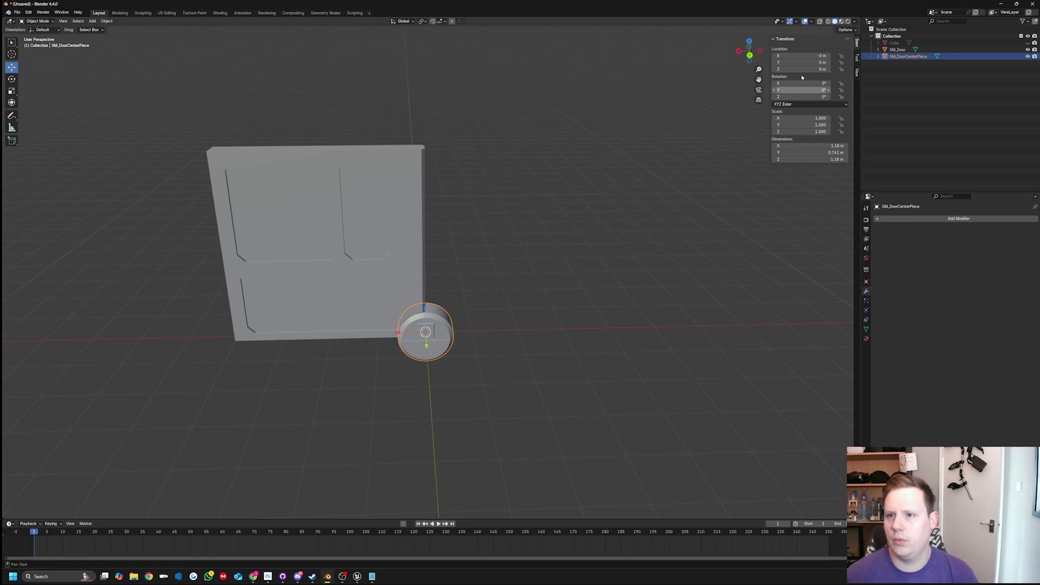
pyautogui.click(811, 22)
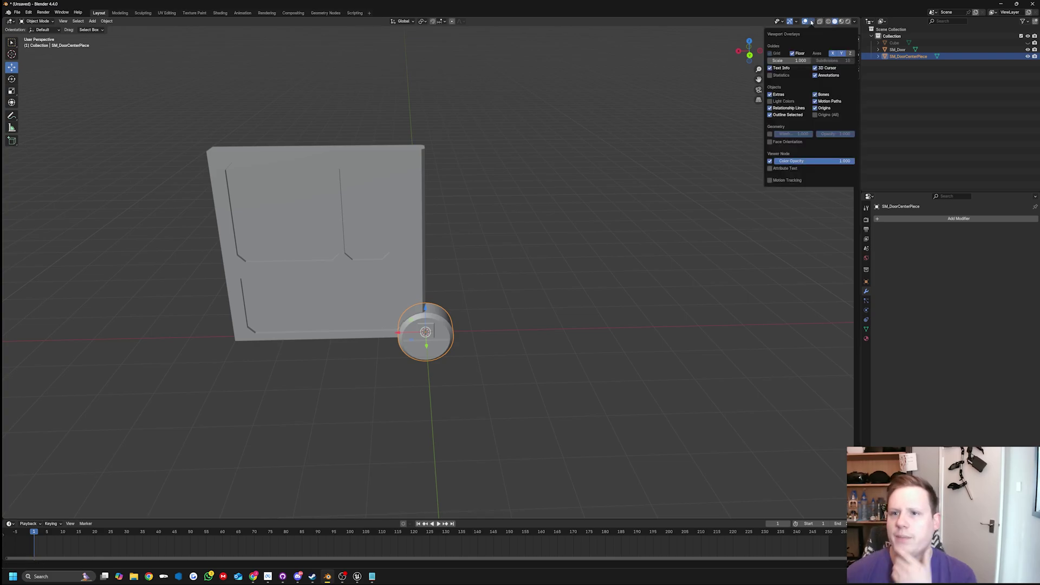
pyautogui.click(867, 249)
pyautogui.click(877, 256)
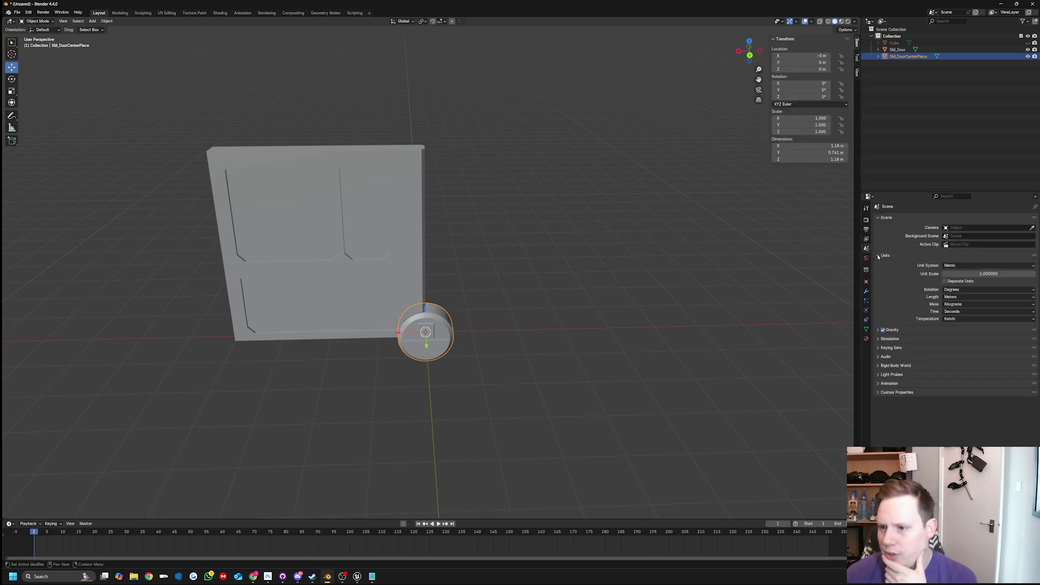
# Return to Unreal Engine and delete the placed SM_DoorModel and the Cube from the level
pyautogui.click(398, 307)
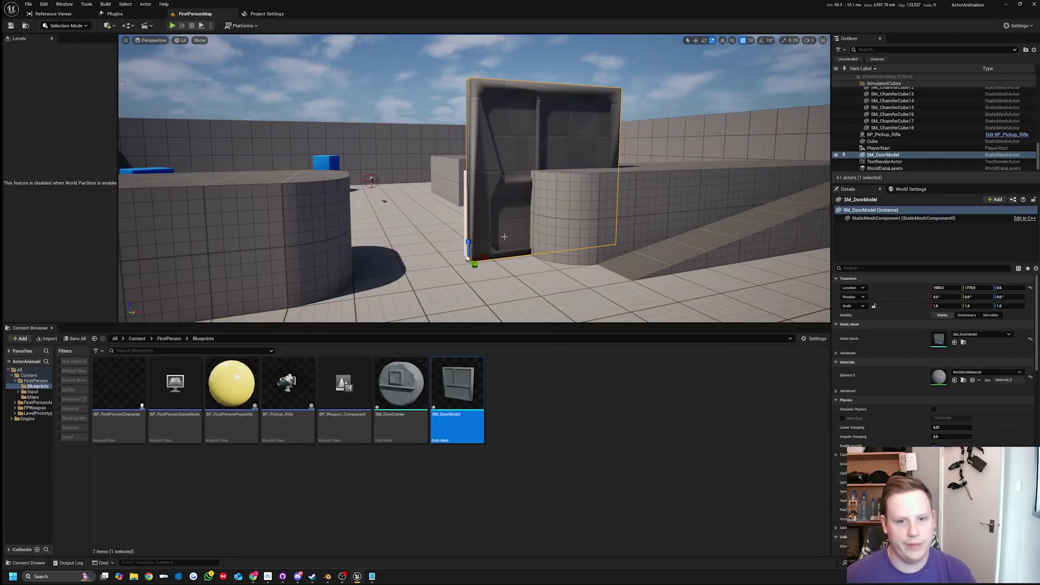
pyautogui.click(565, 439)
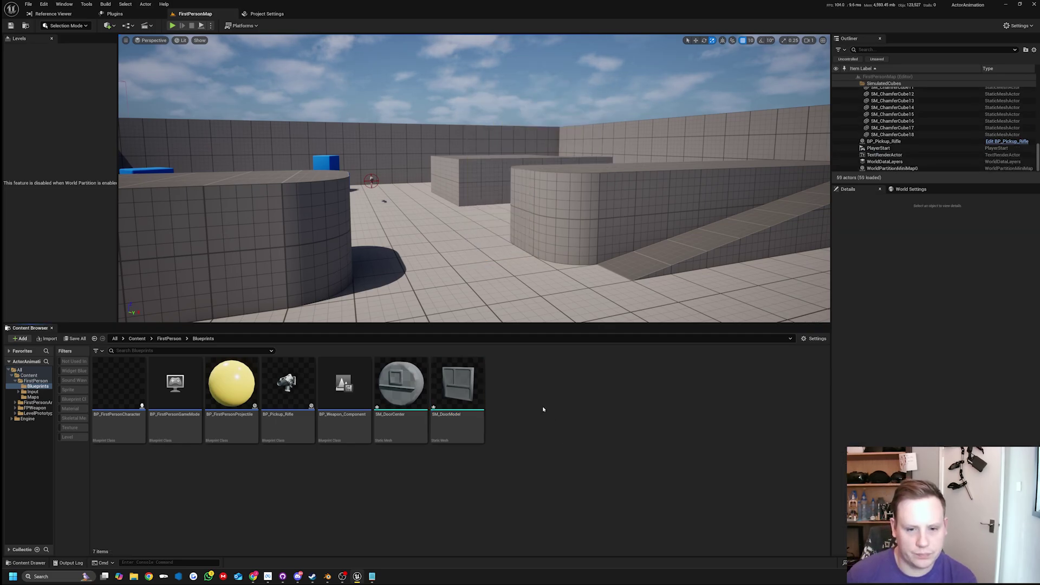
pyautogui.rightClick(544, 412)
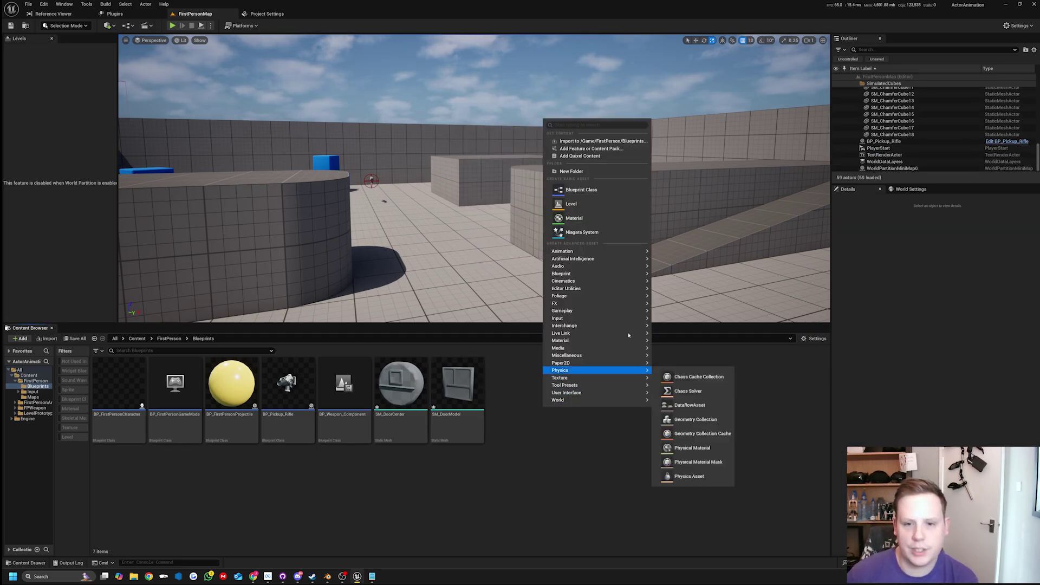
pyautogui.click(581, 189)
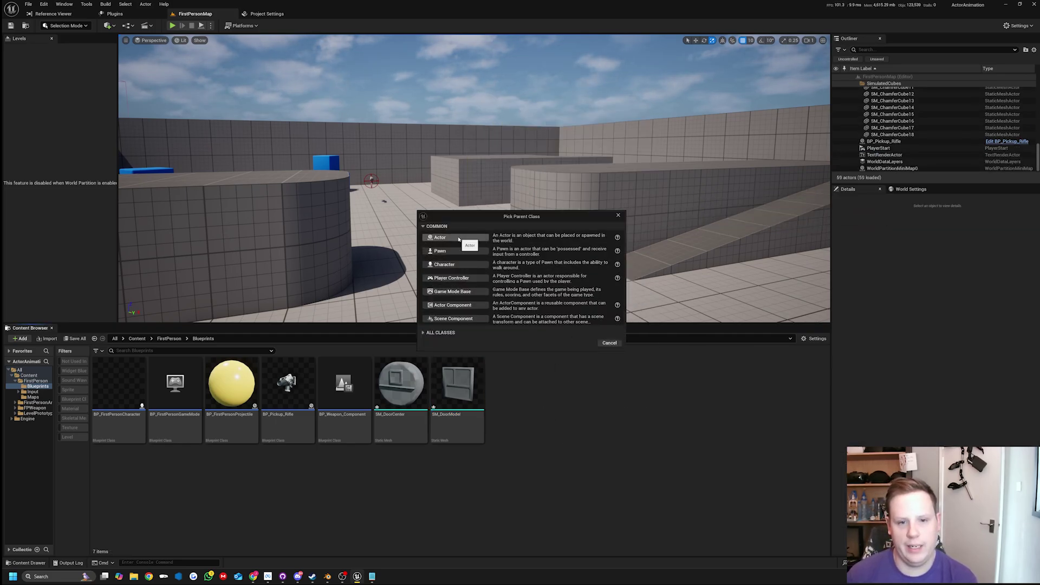
pyautogui.click(609, 343)
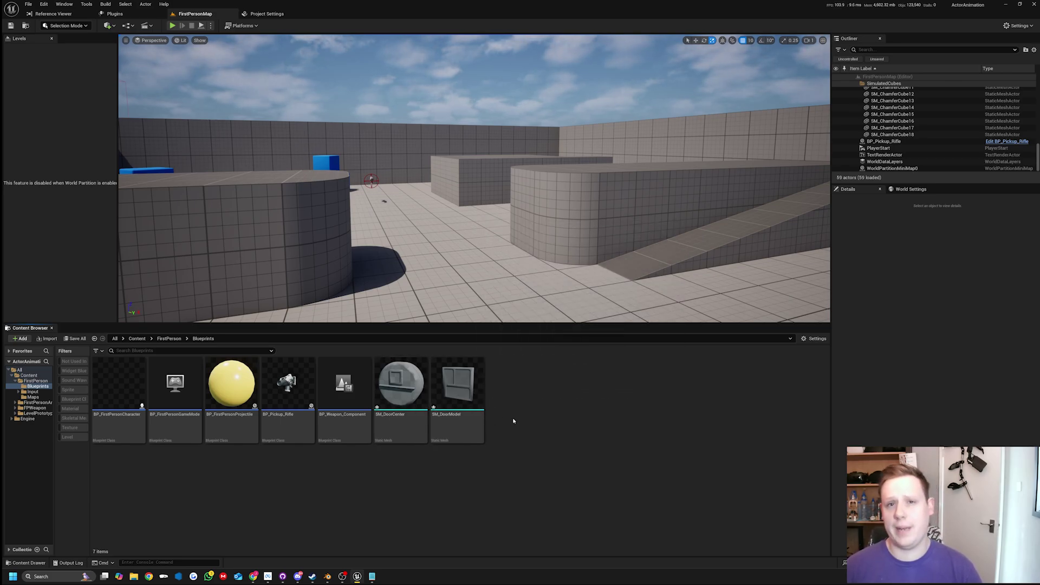
# Create a Blueprint class with Actor as its parent in the Blueprints folder and name it BP_Door
pyautogui.rightClick(537, 407)
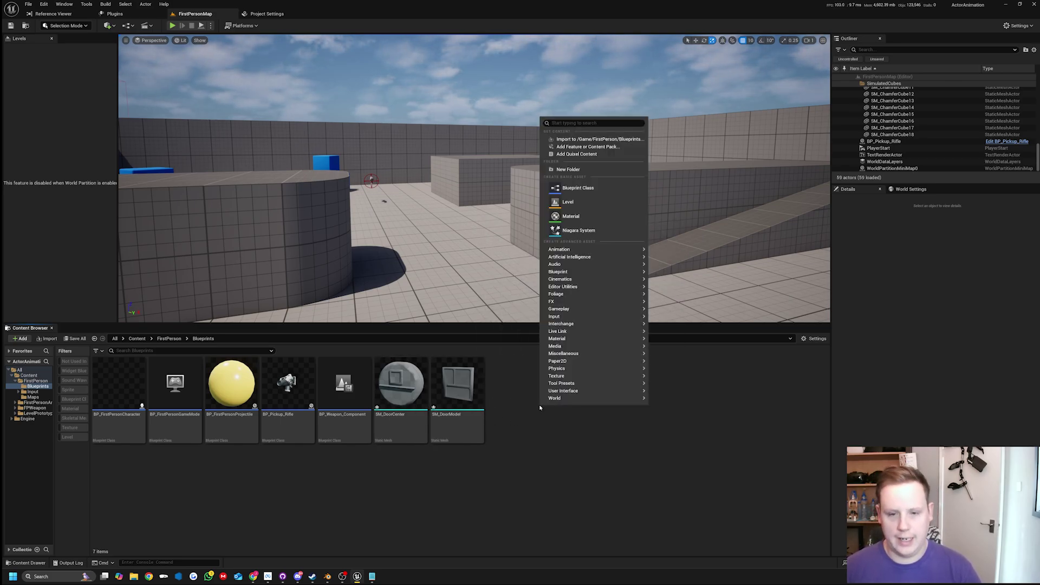
pyautogui.click(599, 192)
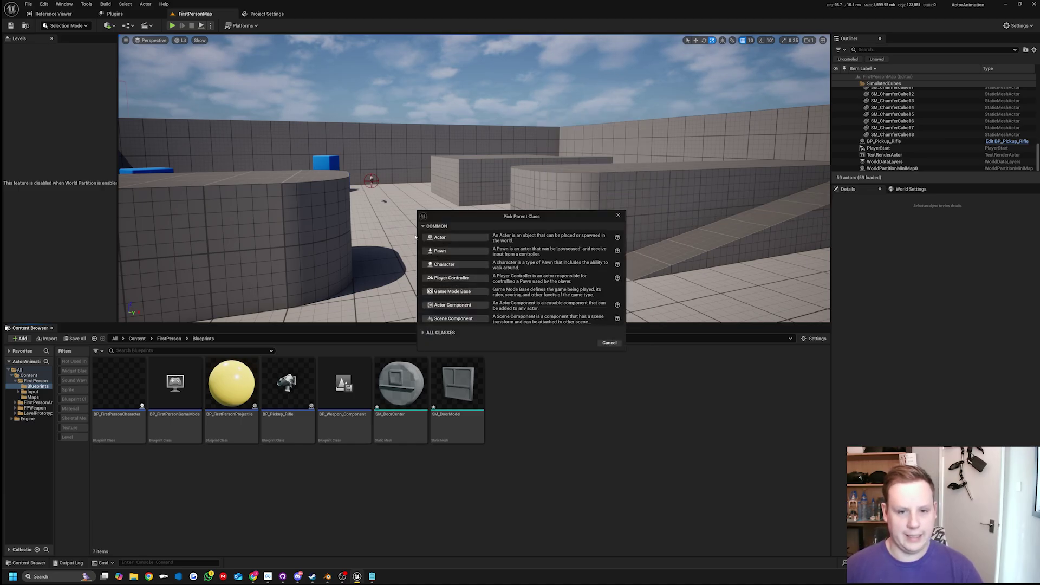
pyautogui.click(456, 238)
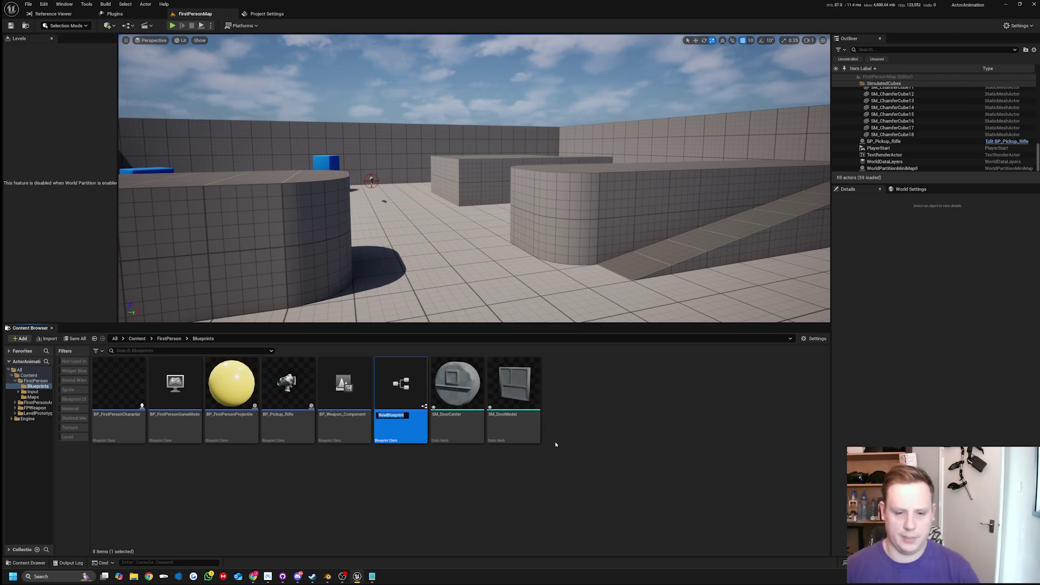
pyautogui.write('BP')
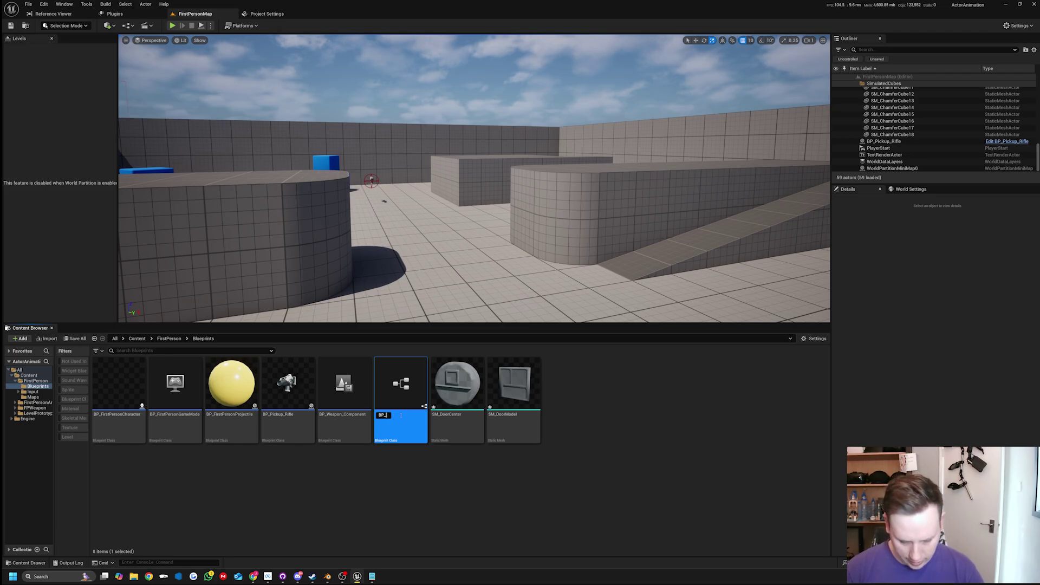
pyautogui.write('_Door')
pyautogui.press('Return')
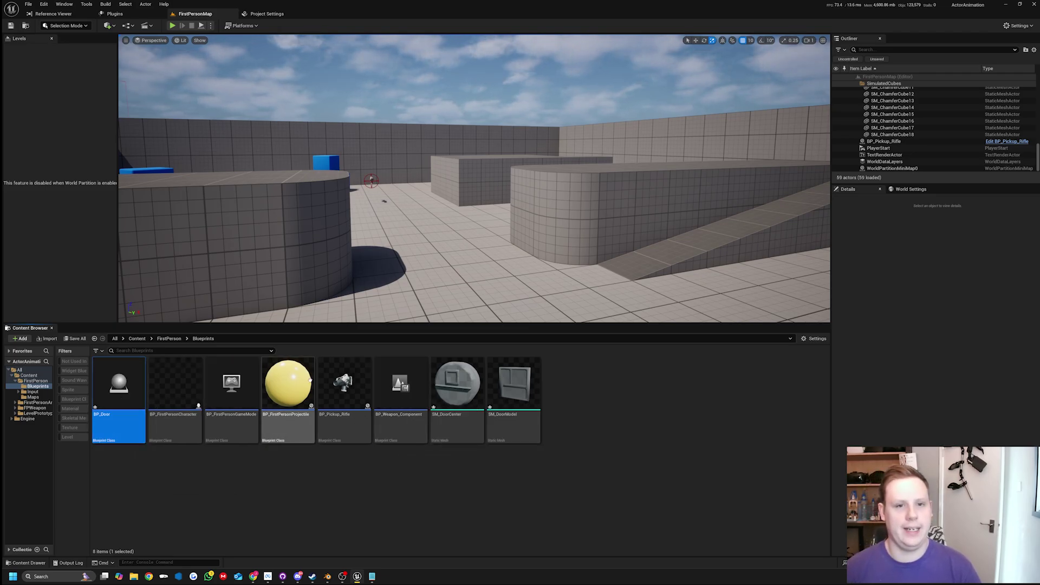
# Open BP_Door and add the SM_DoorCenter and SM_DoorModel meshes as components under its default scene root
pyautogui.doubleClick(119, 398)
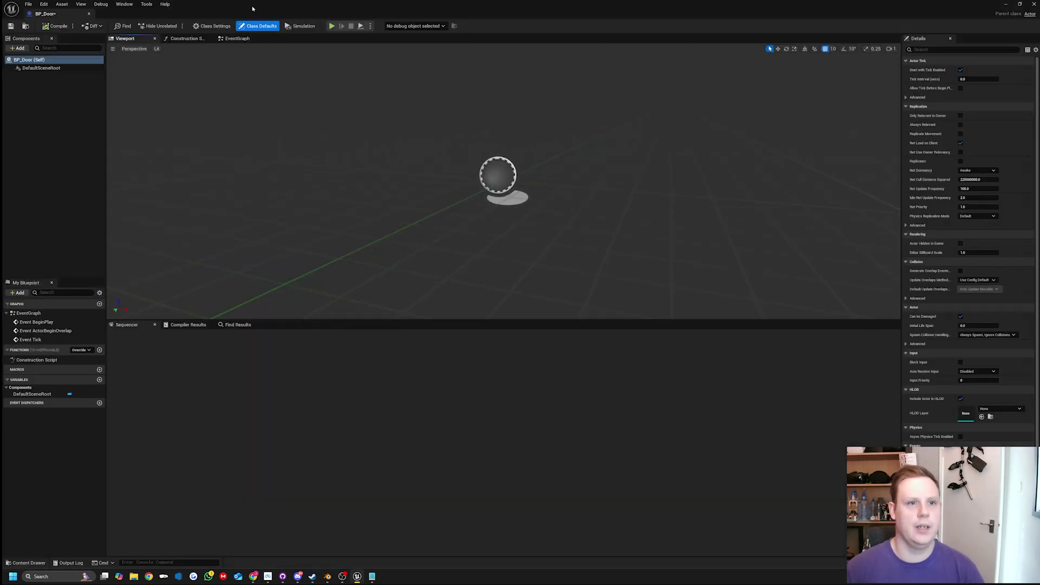
pyautogui.press('super+Down')
pyautogui.click(512, 386)
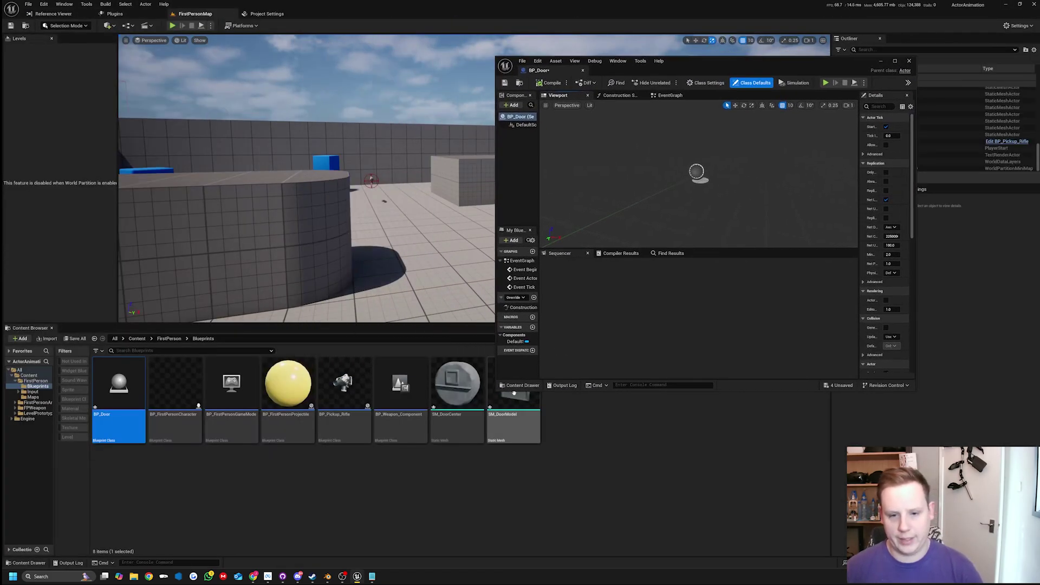
pyautogui.keyDown('ctrl'); pyautogui.click(457, 386); pyautogui.keyUp('ctrl')
pyautogui.moveTo(456, 385); pyautogui.dragTo(516, 163)
pyautogui.press('super+Up')
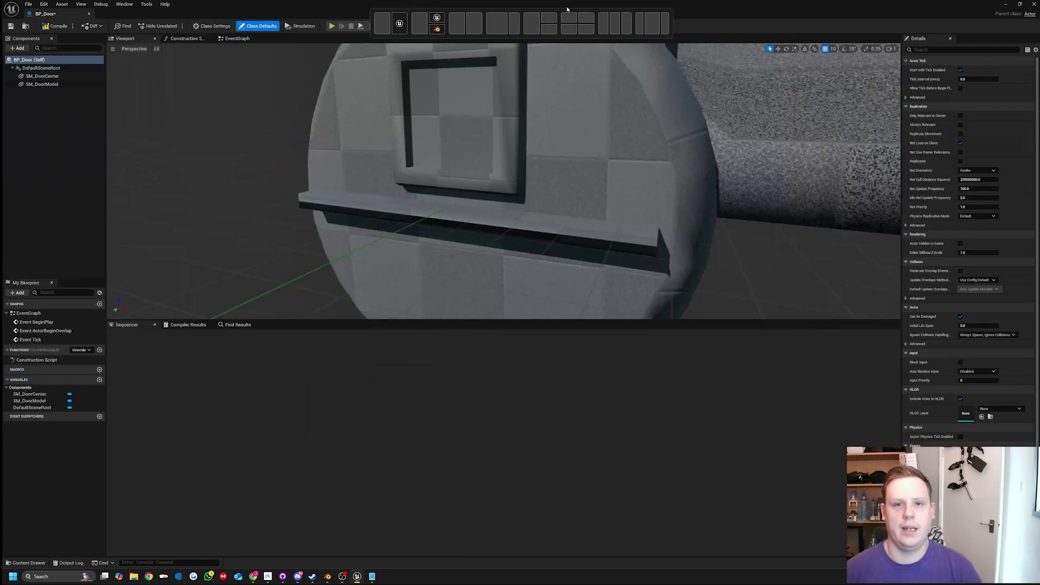
# Raise the SM_DoorCenter component along Z to about half the door panel's height
pyautogui.moveTo(504, 181); pyautogui.dragTo(570, 223, button='right')
pyautogui.click(470, 278)
pyautogui.press('w')
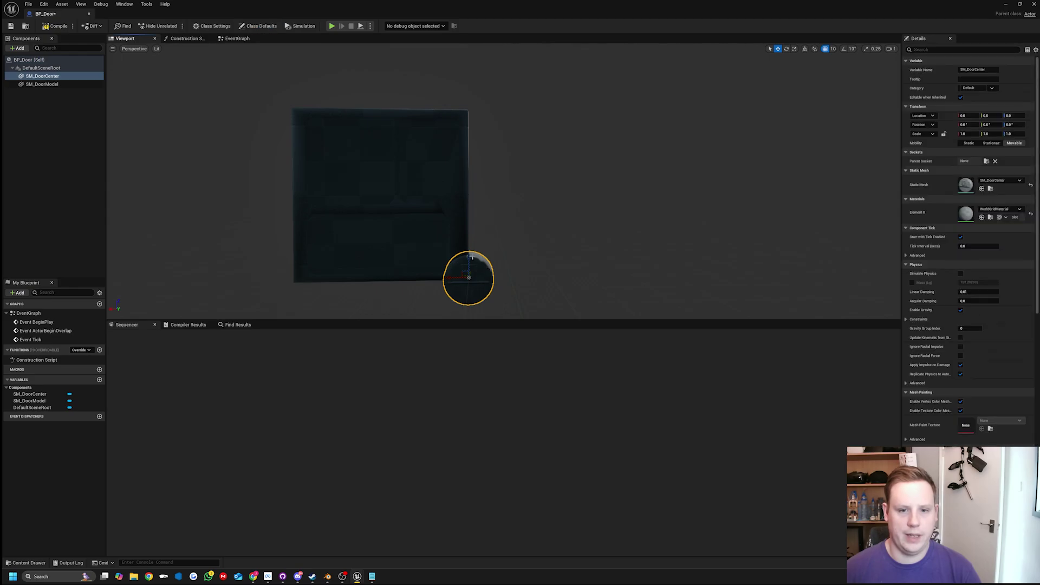
pyautogui.moveTo(472, 257); pyautogui.dragTo(480, 171)
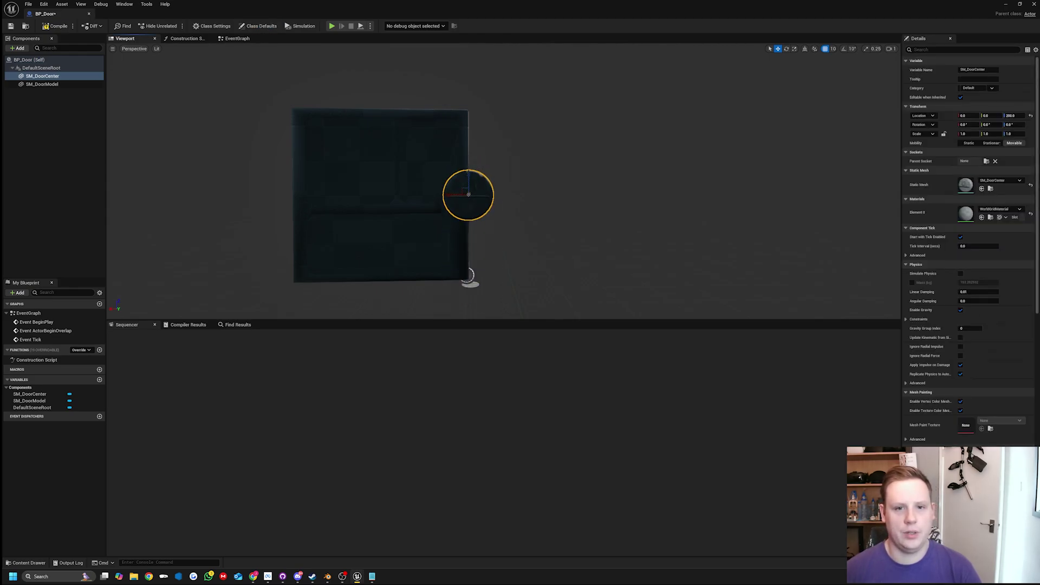
# Duplicate the SM_DoorModel component and mirror the copy by setting its X scale to -1
pyautogui.click(460, 159)
pyautogui.rightClick(45, 86)
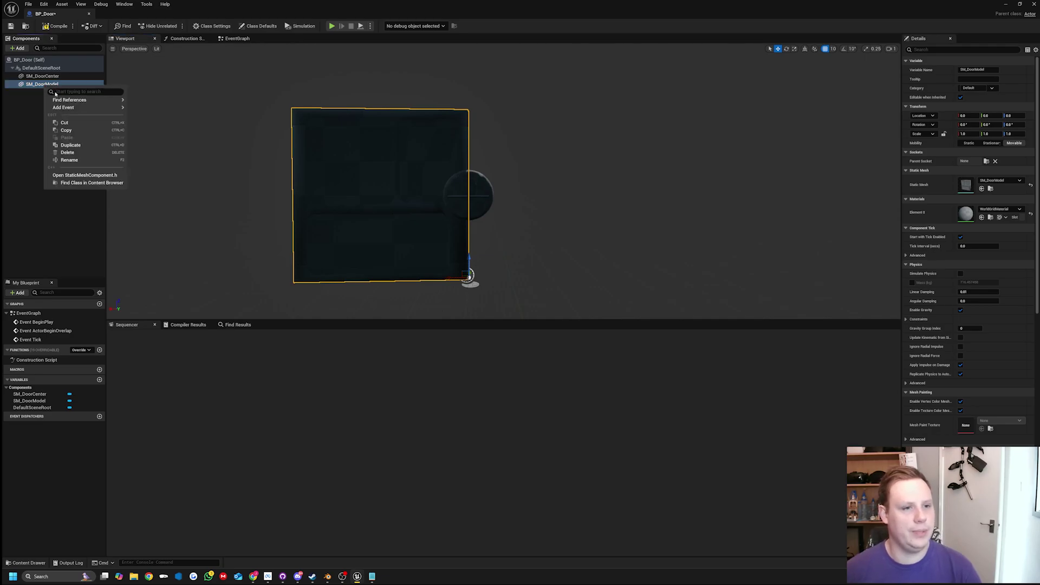
pyautogui.click(71, 145)
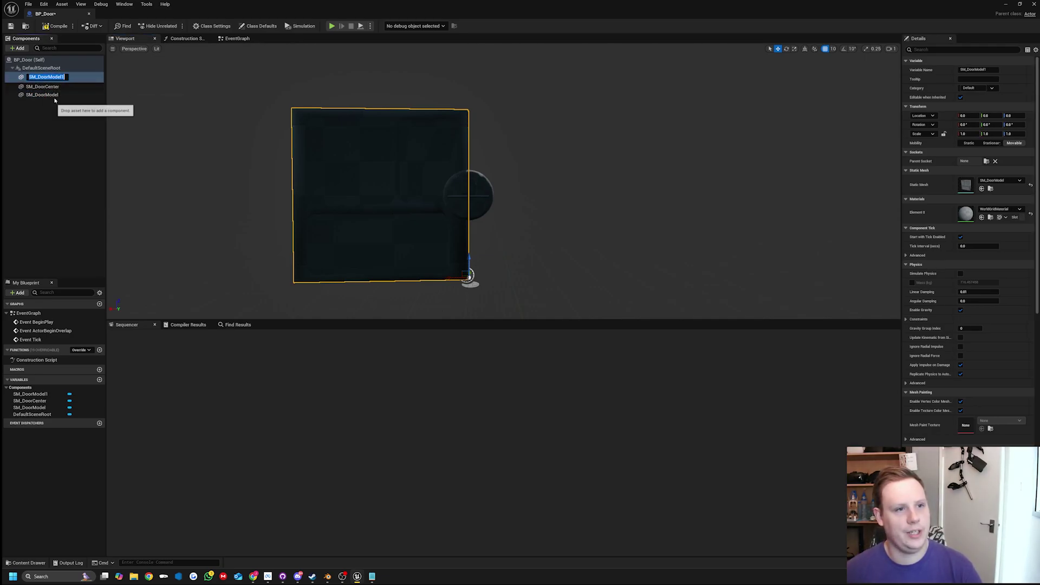
pyautogui.click(967, 134)
pyautogui.write('-1')
pyautogui.press('Return')
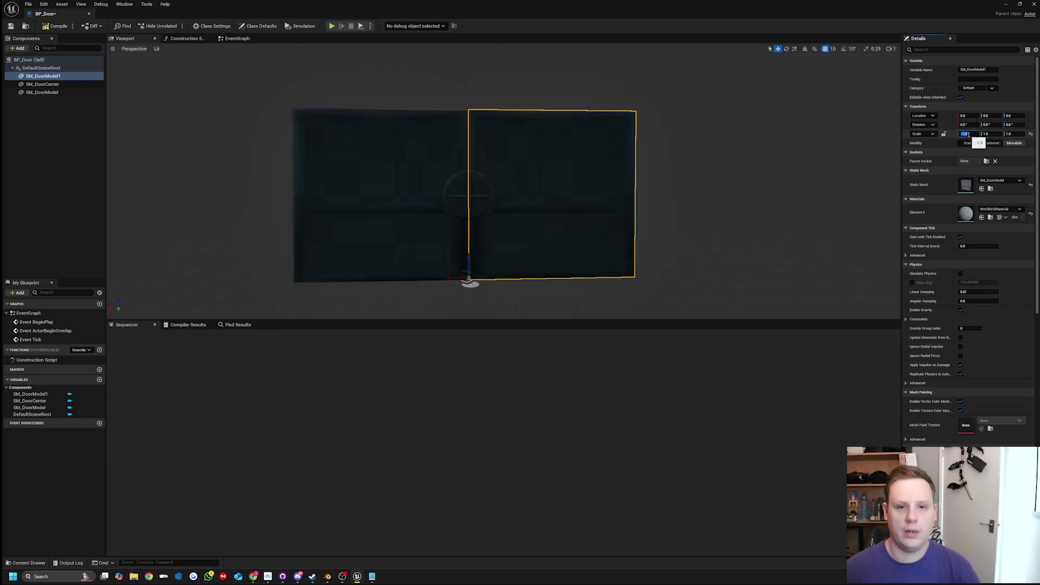
# Set the scale of BP_Door's DefaultSceneRoot to 0.5 on the X, Y and Z axes
pyautogui.moveTo(504, 184); pyautogui.dragTo(737, 206, button='right')
pyautogui.click(41, 68)
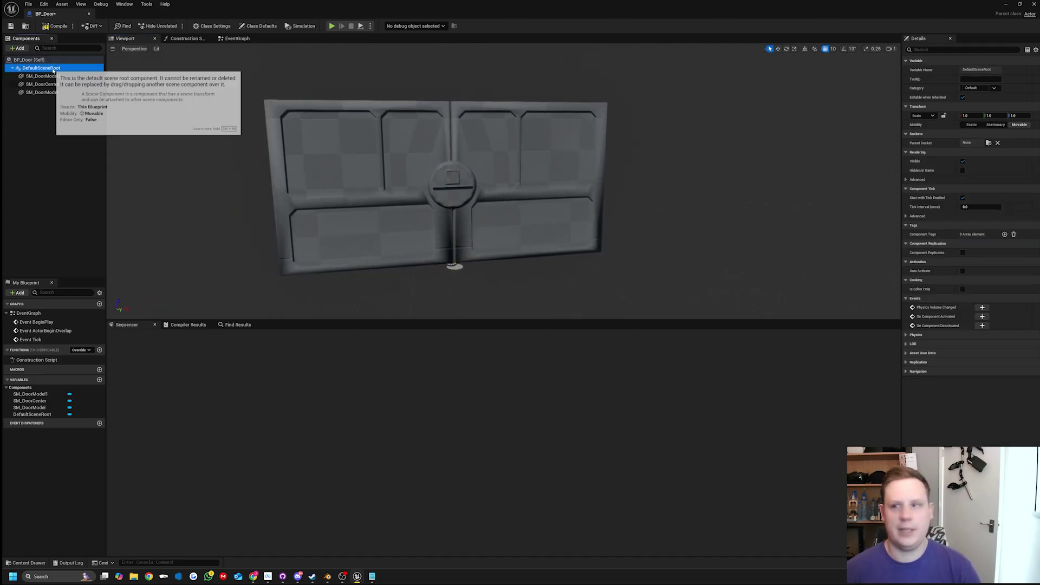
pyautogui.click(976, 116)
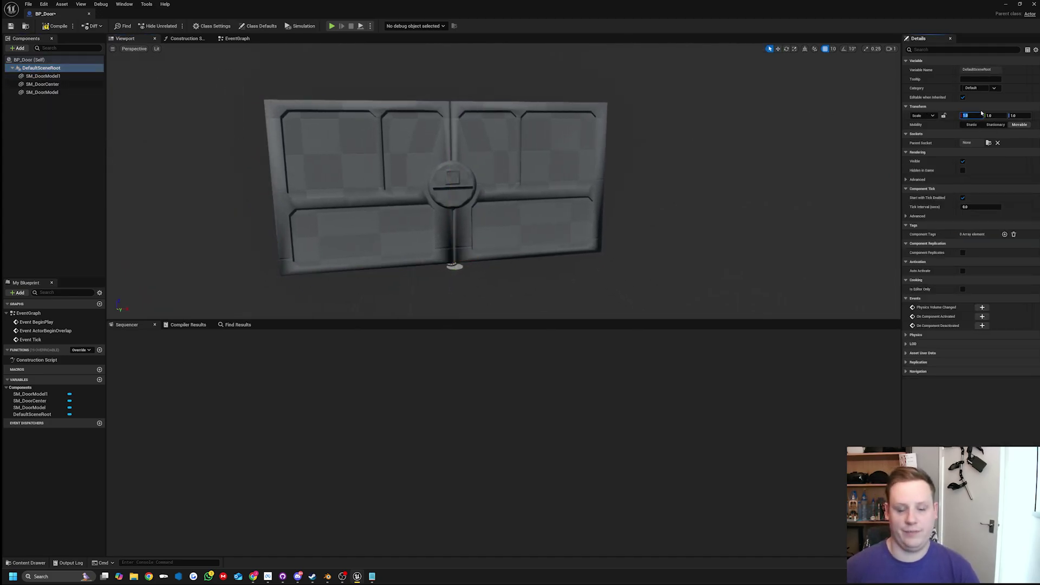
pyautogui.write('0.5')
pyautogui.press('Tab')
pyautogui.write('0.5')
pyautogui.press('Tab')
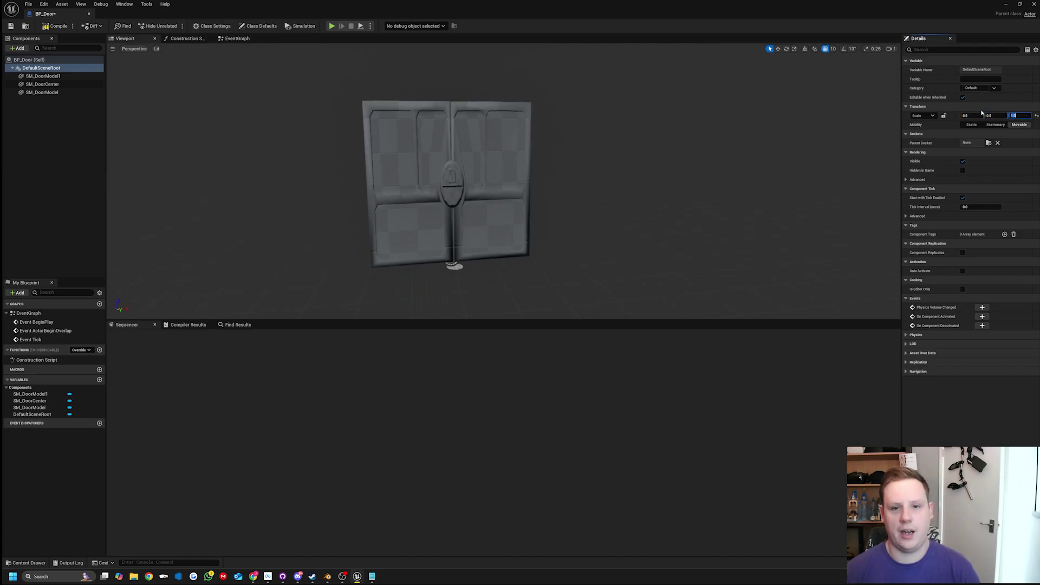
pyautogui.write('0.5')
pyautogui.press('Tab')
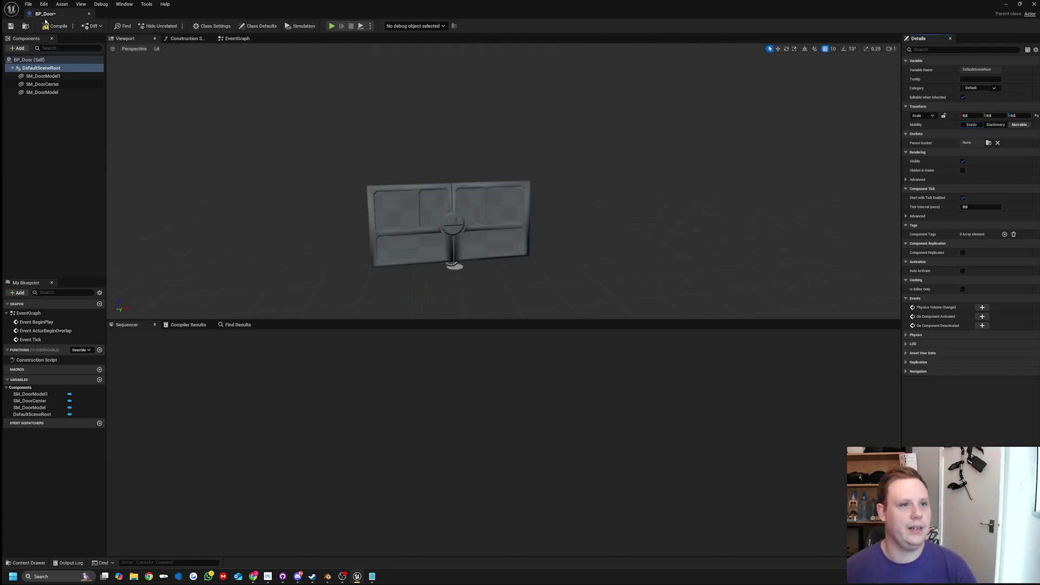
# Move the BP_Door editor window aside and select the BP_Door asset in the Blueprints folder
pyautogui.moveTo(313, 6); pyautogui.dragTo(808, 249)
pyautogui.click(120, 390)
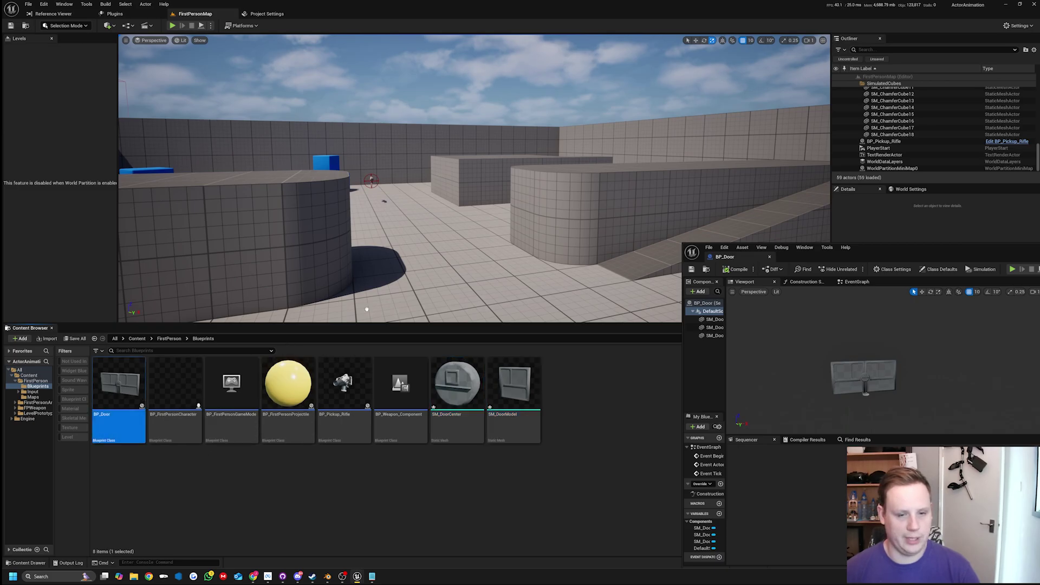